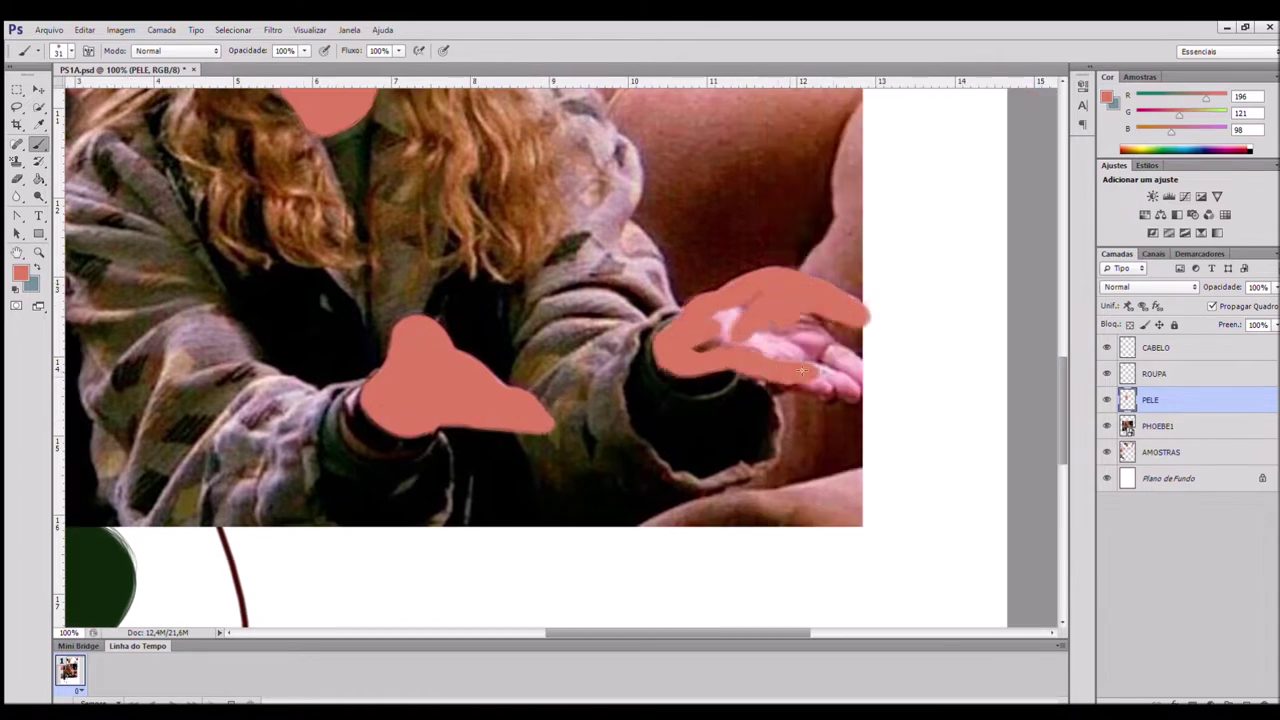
# - Move the PHOEBE1 photo layer to the top of the layer stack and make PELE the active layer
pyautogui.scroll(3, 755, 331)
pyautogui.hotkey('ctrl', '-')
pyautogui.hotkey('ctrl', '-')
pyautogui.hotkey('ctrl', '-')
pyautogui.hotkey('ctrl', '-')
pyautogui.moveTo(1180, 427); pyautogui.dragTo(1180, 340)
pyautogui.click(1180, 432)
# - Paint brown shadows (RGB 158, 93, 65) sampled from the skin swatch on the face, ear, neck, eye sockets and forehead with a 15 px brush
pyautogui.keyDown('alt'); pyautogui.click(241, 318); pyautogui.keyUp('alt')
pyautogui.hotkey('ctrl', '+')
pyautogui.hotkey('ctrl', '+')
pyautogui.hotkey('ctrl', '+')
pyautogui.hotkey('ctrl', '+')
pyautogui.hotkey('ctrl', '+')
pyautogui.click(1207, 425)
pyautogui.hotkey('ctrl', '-')
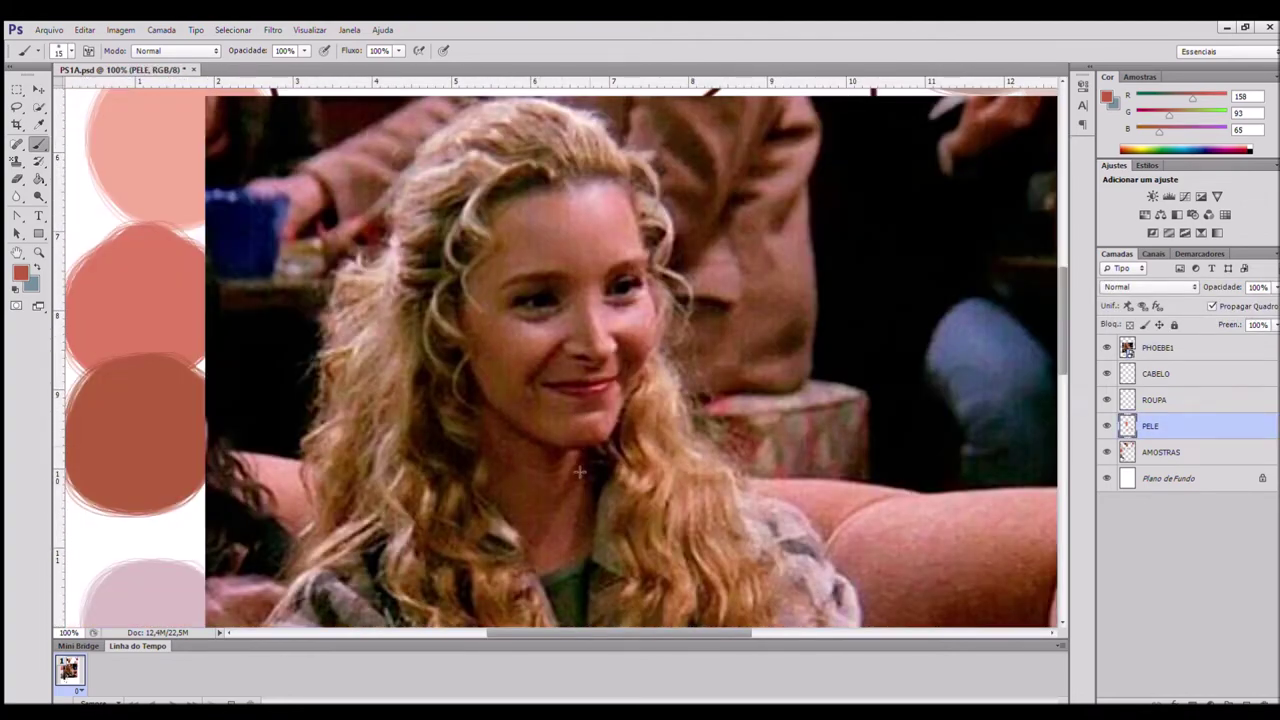
pyautogui.click(1106, 347)
pyautogui.moveTo(512, 448)
pyautogui.mouseDown()
pyautogui.moveTo(485, 408)
pyautogui.moveTo(489, 506)
pyautogui.moveTo(530, 552)
pyautogui.moveTo(589, 502)
pyautogui.moveTo(527, 506)
pyautogui.moveTo(566, 448)
pyautogui.moveTo(505, 432)
pyautogui.mouseUp()
pyautogui.moveTo(472, 349)
pyautogui.mouseDown()
pyautogui.moveTo(467, 316)
pyautogui.moveTo(452, 312)
pyautogui.mouseUp()
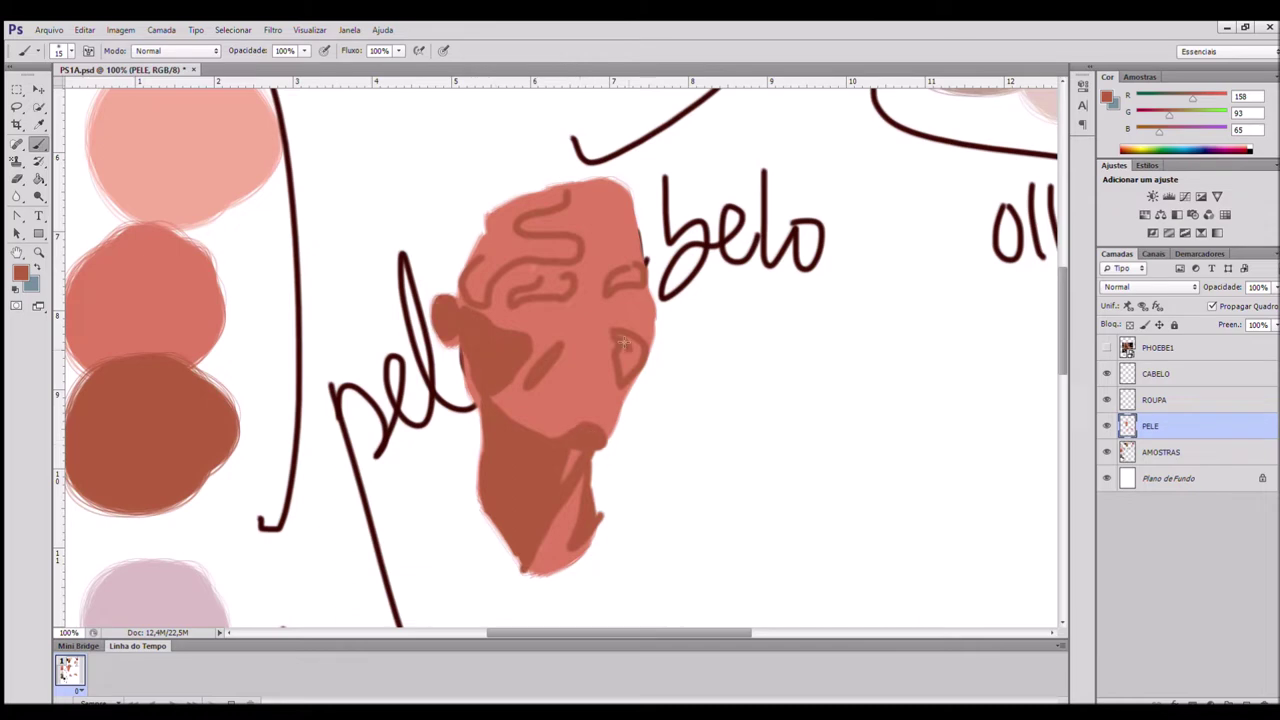
pyautogui.moveTo(482, 261)
pyautogui.mouseDown()
pyautogui.moveTo(560, 256)
pyautogui.moveTo(510, 218)
pyautogui.moveTo(555, 200)
pyautogui.mouseUp()
# - Paint highlights on the nose, chin, brows and right-hand cheek with a 6 px brush, in the lightest skin swatch colour
pyautogui.keyDown('alt'); pyautogui.click(245, 180); pyautogui.keyUp('alt')
pyautogui.press('[')
pyautogui.press('[')
pyautogui.press('[')
pyautogui.press('[')
pyautogui.press('[')
pyautogui.click(1107, 348)
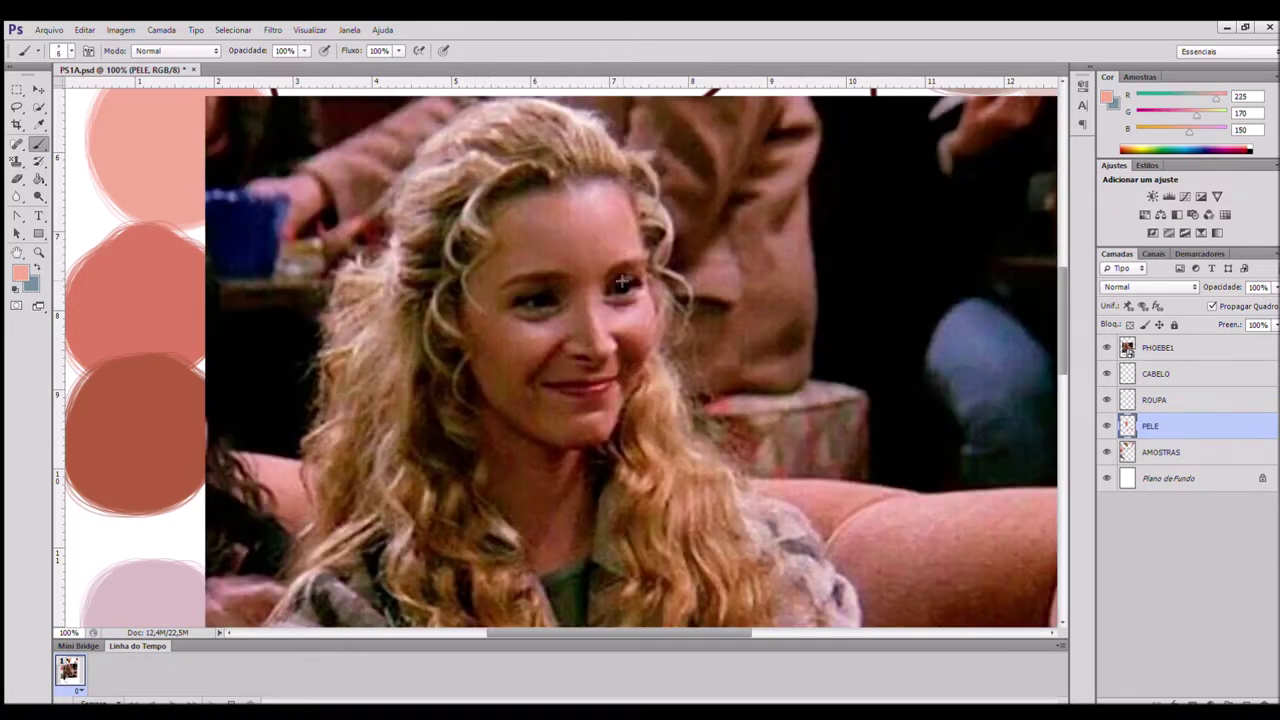
pyautogui.click(1106, 347)
pyautogui.hotkey('ctrl', '+')
pyautogui.moveTo(679, 270); pyautogui.dragTo(676, 273)
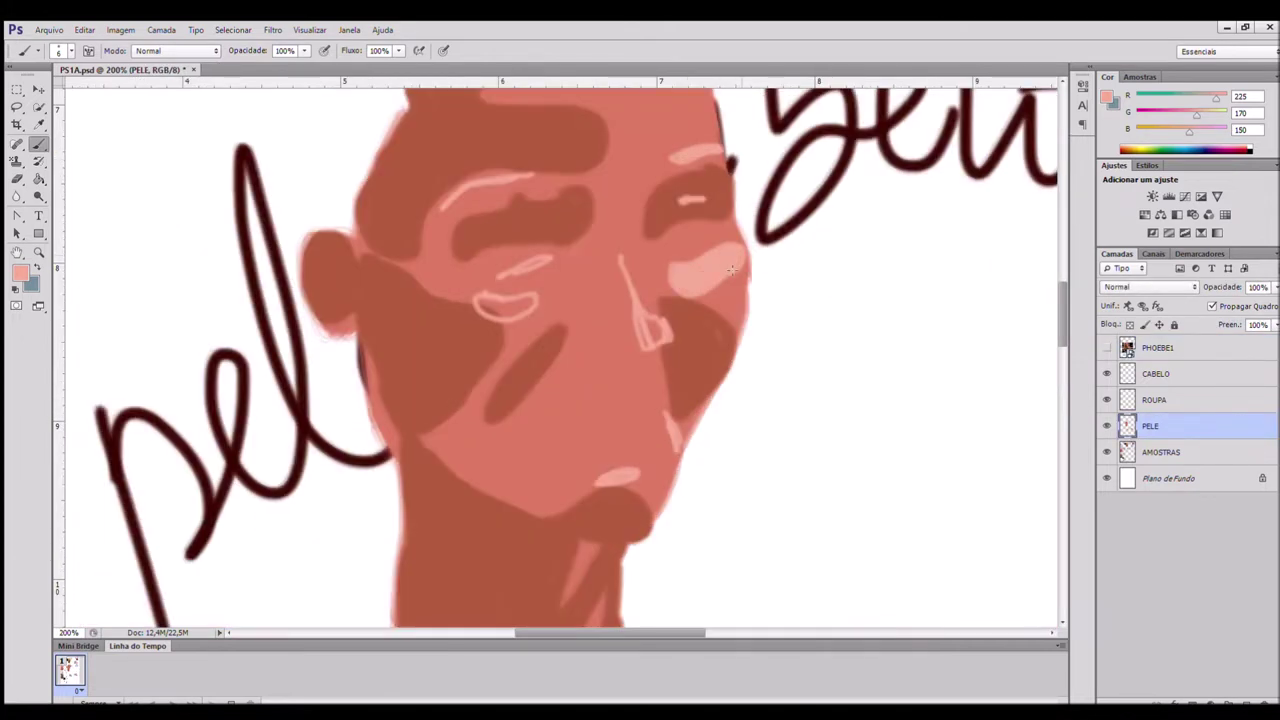
# - Fill the highlights above the left-hand brow and below its eye, and add a light patch on the forehead
pyautogui.moveTo(466, 191)
pyautogui.mouseDown()
pyautogui.moveTo(534, 173)
pyautogui.moveTo(502, 171)
pyautogui.mouseUp()
pyautogui.moveTo(482, 304); pyautogui.dragTo(530, 303)
pyautogui.scroll(3, 530, 303)
pyautogui.moveTo(572, 176); pyautogui.dragTo(654, 150)
pyautogui.moveTo(580, 173)
pyautogui.mouseDown()
pyautogui.moveTo(604, 163)
pyautogui.moveTo(635, 175)
pyautogui.moveTo(640, 160)
pyautogui.mouseUp()
# - Outline both eyes and fill the irises in dark brown (RGB 52, 14, 5) with a 4 px brush
pyautogui.hotkey('ctrl', '-')
pyautogui.hotkey('ctrl', '-')
pyautogui.keyDown('alt'); pyautogui.click(494, 100); pyautogui.keyUp('alt')
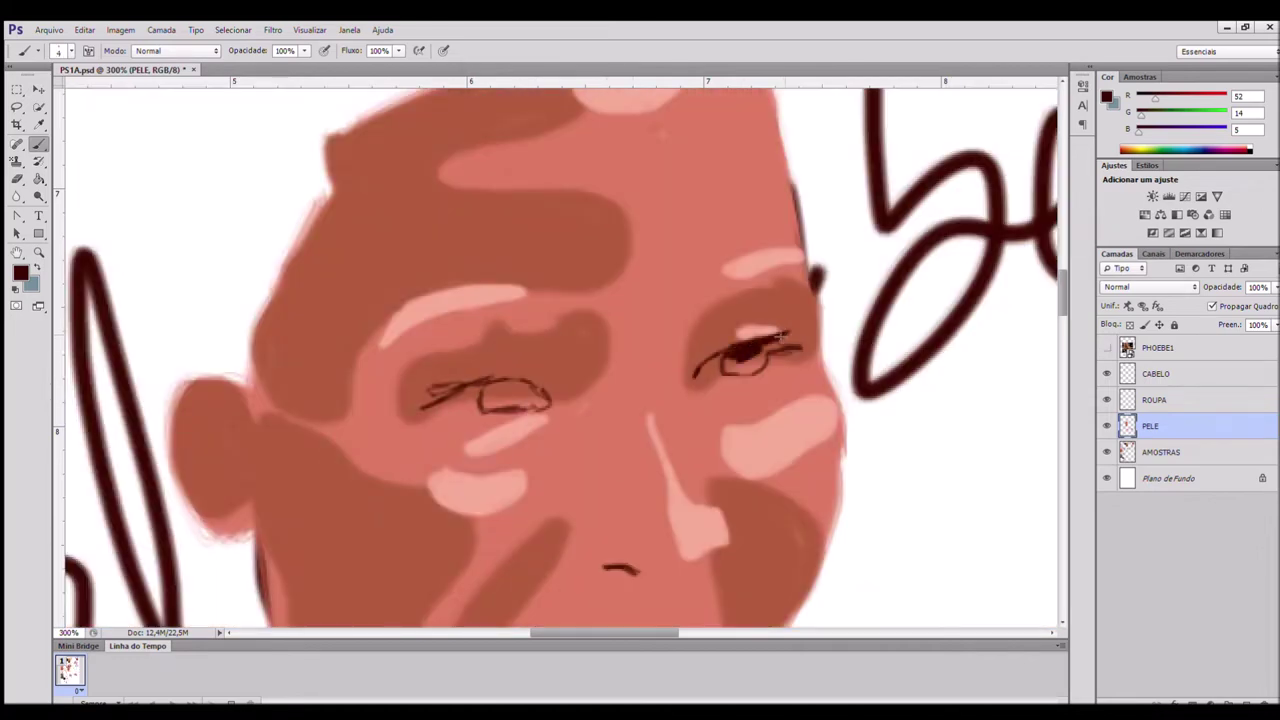
pyautogui.moveTo(800, 346)
pyautogui.mouseDown()
pyautogui.moveTo(693, 374)
pyautogui.moveTo(752, 350)
pyautogui.mouseUp()
pyautogui.moveTo(424, 407)
pyautogui.mouseDown()
pyautogui.moveTo(506, 384)
pyautogui.moveTo(547, 402)
pyautogui.moveTo(488, 398)
pyautogui.mouseUp()
# - Paint both eyebrows in dark brown, following the shapes in the PHOEBE1 photo
pyautogui.click(1106, 348)
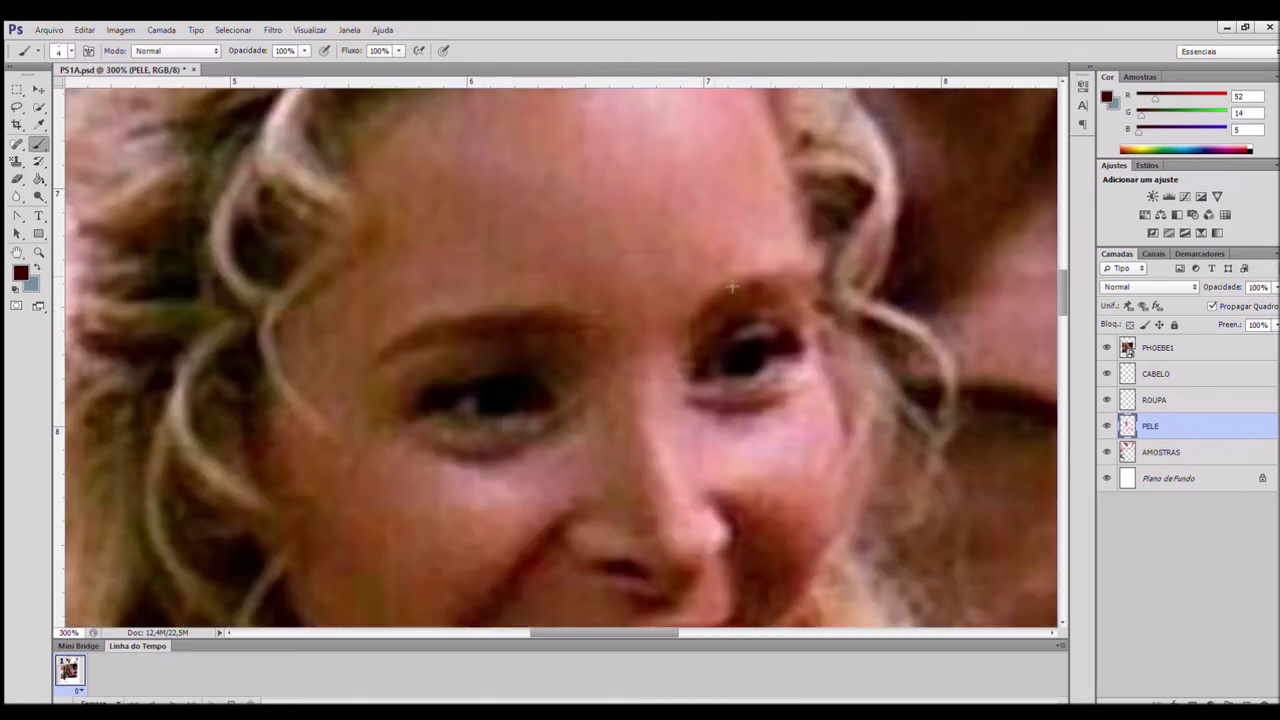
pyautogui.click(1106, 348)
pyautogui.moveTo(708, 307)
pyautogui.mouseDown()
pyautogui.moveTo(816, 280)
pyautogui.moveTo(735, 300)
pyautogui.mouseUp()
pyautogui.moveTo(398, 352); pyautogui.dragTo(530, 346)
pyautogui.moveTo(430, 330)
pyautogui.mouseDown()
pyautogui.moveTo(552, 322)
pyautogui.moveTo(562, 336)
pyautogui.mouseUp()
# - Fill the whites of both eyes with the greyish eye swatch colour (RGB 177, 155, 142) using a 3 px brush
pyautogui.hotkey('ctrl', '-')
pyautogui.hotkey('ctrl', '-')
pyautogui.keyDown('alt'); pyautogui.click(998, 125); pyautogui.keyUp('alt')
pyautogui.hotkey('ctrl', '+')
pyautogui.hotkey('ctrl', '+')
pyautogui.click(1106, 348)
pyautogui.moveTo(708, 372); pyautogui.dragTo(715, 366)
pyautogui.moveTo(457, 408); pyautogui.dragTo(470, 405)
pyautogui.click(1106, 348)
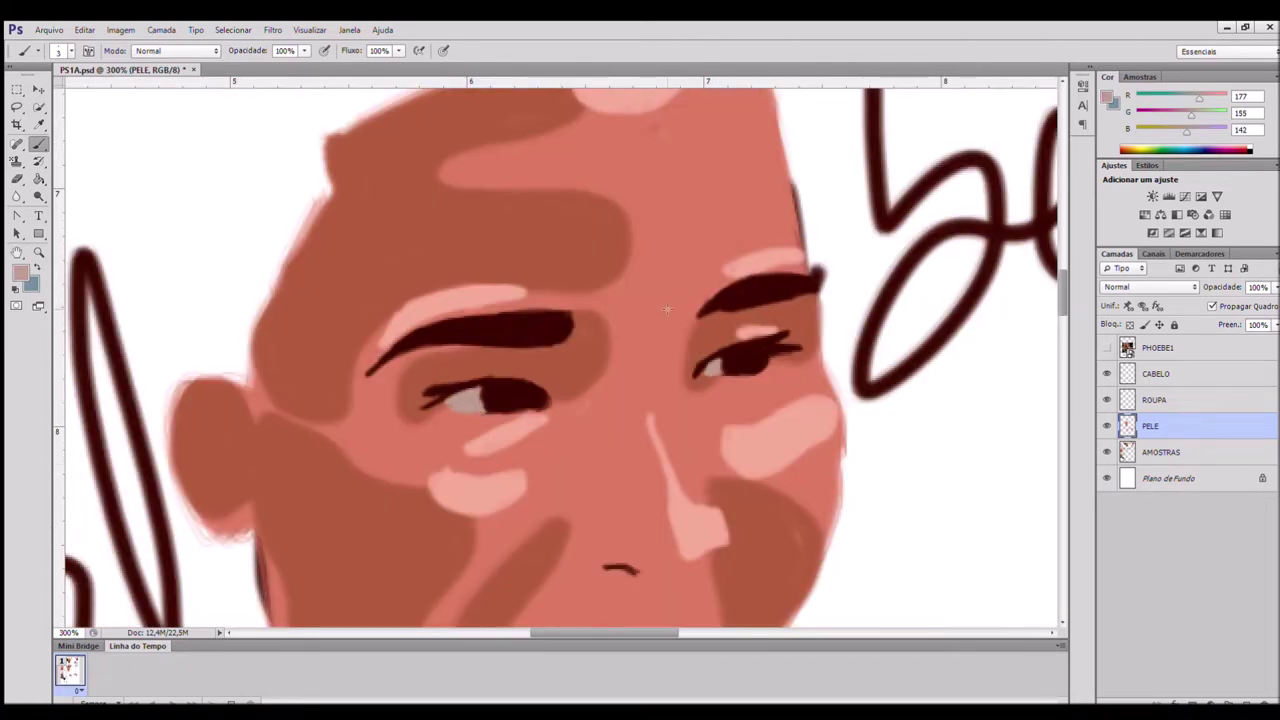
# - Add small highlights to both eyes in a lighter colour sampled from the eye swatches
pyautogui.hotkey('ctrl', '-')
pyautogui.hotkey('ctrl', '-')
pyautogui.keyDown('alt'); pyautogui.click(1046, 118); pyautogui.keyUp('alt')
pyautogui.hotkey('ctrl', '+')
pyautogui.hotkey('ctrl', '+')
pyautogui.hotkey('ctrl', '+')
pyautogui.moveTo(427, 408); pyautogui.dragTo(447, 403)
pyautogui.click(818, 352)
pyautogui.hotkey('ctrl', '-')
pyautogui.hotkey('ctrl', '-')
pyautogui.hotkey('ctrl', '-')
pyautogui.keyDown('alt'); pyautogui.click(803, 324); pyautogui.keyUp('alt')
pyautogui.hotkey('ctrl', '+')
pyautogui.hotkey('ctrl', '+')
pyautogui.hotkey('ctrl', '+')
pyautogui.click(1106, 348)
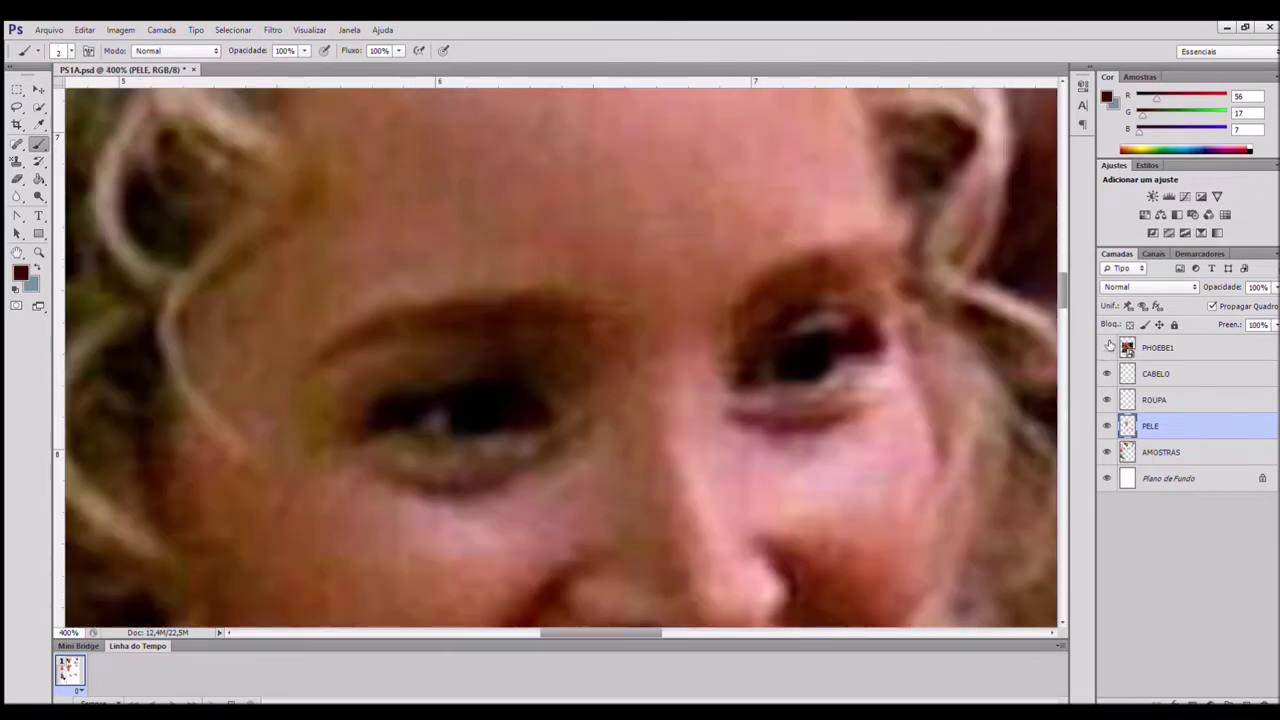
pyautogui.click(1106, 348)
# - Paint curved brown shadows (RGB 158, 93, 65) below both eyes with a 6 px brush, using the photo as guide
pyautogui.keyDown('alt'); pyautogui.click(588, 430); pyautogui.keyUp('alt')
pyautogui.press(']')
pyautogui.press(']')
pyautogui.press(']')
pyautogui.press(']')
pyautogui.click(1106, 348)
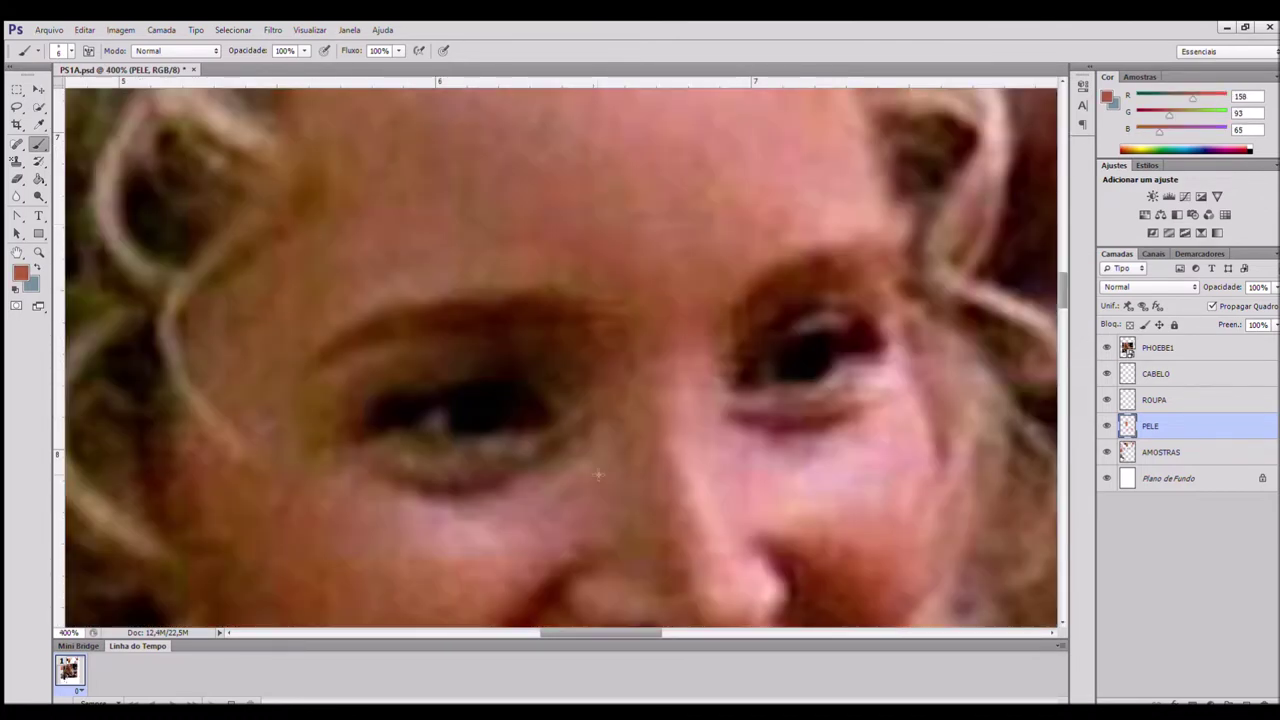
pyautogui.click(1106, 348)
pyautogui.moveTo(440, 482); pyautogui.dragTo(504, 472)
pyautogui.moveTo(569, 434); pyautogui.dragTo(589, 422)
pyautogui.moveTo(734, 364)
pyautogui.mouseDown()
pyautogui.moveTo(721, 422)
pyautogui.moveTo(786, 401)
pyautogui.mouseUp()
# - Compare the eyes with the PHOEBE1 photo and paint a light highlight along the lower lid of the left-hand eye
pyautogui.click(1106, 348)
pyautogui.click(1106, 348)
pyautogui.keyDown('alt'); pyautogui.click(688, 378); pyautogui.keyUp('alt')
pyautogui.click(1106, 348)
pyautogui.click(1106, 348)
pyautogui.click(1106, 348)
pyautogui.click(1106, 348)
pyautogui.click(1106, 348)
pyautogui.click(1106, 348)
pyautogui.keyDown('alt'); pyautogui.click(494, 452); pyautogui.keyUp('alt')
pyautogui.moveTo(412, 439)
pyautogui.mouseDown()
pyautogui.moveTo(500, 445)
pyautogui.moveTo(493, 458)
pyautogui.moveTo(548, 440)
pyautogui.mouseUp()
pyautogui.keyDown('alt'); pyautogui.click(420, 463); pyautogui.keyUp('alt')
pyautogui.moveTo(508, 451)
pyautogui.mouseDown()
pyautogui.moveTo(468, 456)
pyautogui.moveTo(535, 452)
pyautogui.mouseUp()
# - Reshape the highlight above the left-hand eyebrow into a thinner arc using sampled light and mid skin tones
pyautogui.keyDown('alt'); pyautogui.click(472, 488); pyautogui.keyUp('alt')
pyautogui.hscroll(-3, 520, 460)
pyautogui.hotkey('ctrl', '+')
pyautogui.click(1106, 348)
pyautogui.click(1106, 348)
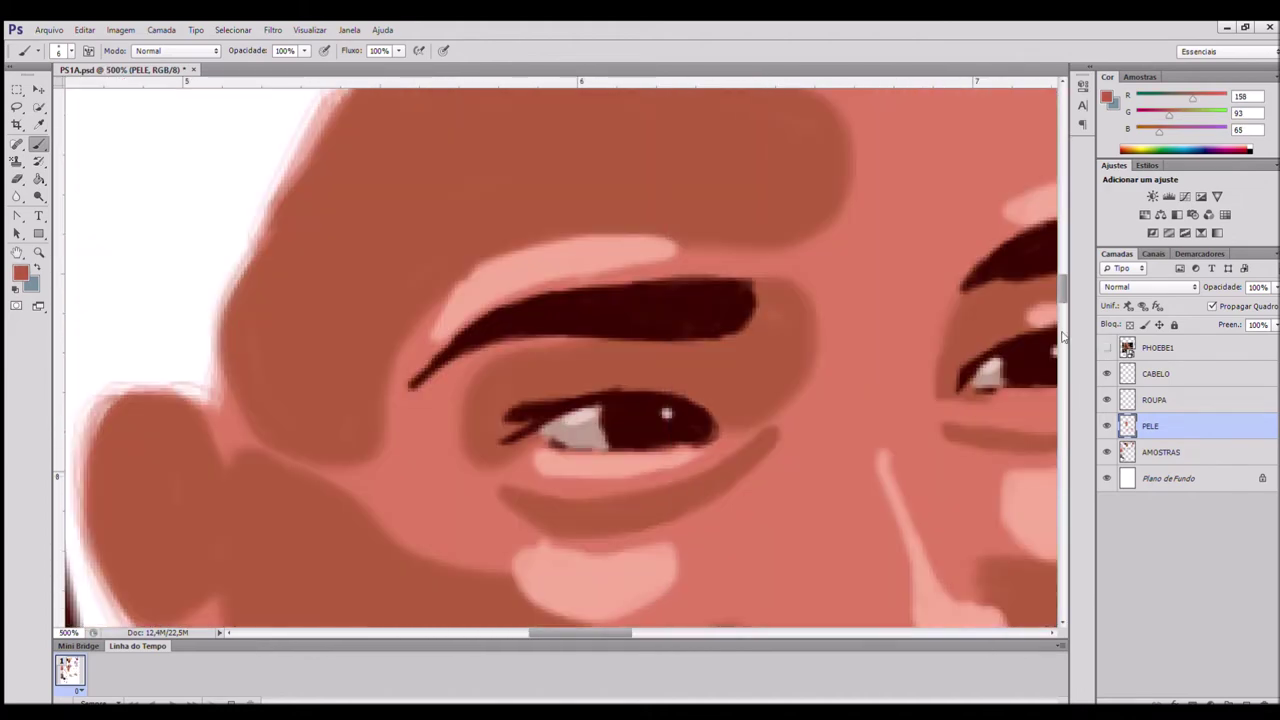
pyautogui.click(1106, 347)
pyautogui.click(1106, 347)
pyautogui.keyDown('alt'); pyautogui.click(537, 263); pyautogui.keyUp('alt')
pyautogui.moveTo(460, 322); pyautogui.dragTo(676, 272)
pyautogui.keyDown('alt'); pyautogui.click(694, 259); pyautogui.keyUp('alt')
pyautogui.moveTo(690, 251)
pyautogui.mouseDown()
pyautogui.moveTo(648, 250)
pyautogui.moveTo(442, 318)
pyautogui.moveTo(460, 282)
pyautogui.mouseUp()
# - Add light accents under the left-hand eyebrow and at the eye's inner corner with a 3 px brush
pyautogui.keyDown('alt'); pyautogui.click(585, 230); pyautogui.keyUp('alt')
pyautogui.click(1106, 348)
pyautogui.click(1106, 348)
pyautogui.keyDown('alt'); pyautogui.click(548, 463); pyautogui.keyUp('alt')
pyautogui.press('[')
pyautogui.press('[')
pyautogui.press('[')
pyautogui.moveTo(442, 380); pyautogui.dragTo(530, 347)
pyautogui.click(1106, 348)
pyautogui.click(1106, 348)
pyautogui.moveTo(748, 421); pyautogui.dragTo(736, 438)
# - Darken the outer lash corner of the left-hand eye and draw a thin dark crease along the shadow below it
pyautogui.keyDown('alt'); pyautogui.click(530, 410); pyautogui.keyUp('alt')
pyautogui.moveTo(538, 426); pyautogui.dragTo(500, 439)
pyautogui.click(1106, 349)
pyautogui.click(1106, 349)
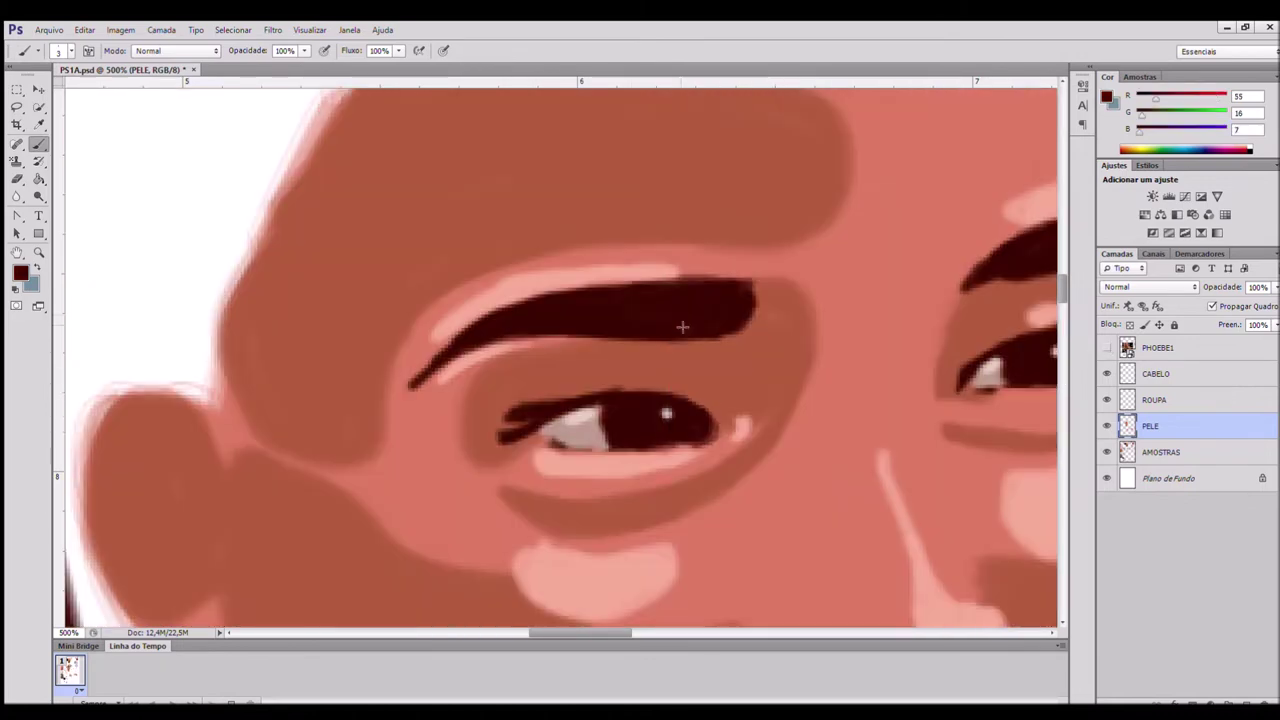
pyautogui.hotkey('ctrl', ',')
pyautogui.hotkey('ctrl', ',')
pyautogui.moveTo(632, 522)
pyautogui.mouseDown()
pyautogui.moveTo(735, 470)
pyautogui.moveTo(517, 494)
pyautogui.moveTo(608, 528)
pyautogui.mouseUp()
pyautogui.keyDown('alt'); pyautogui.click(563, 517); pyautogui.keyUp('alt')
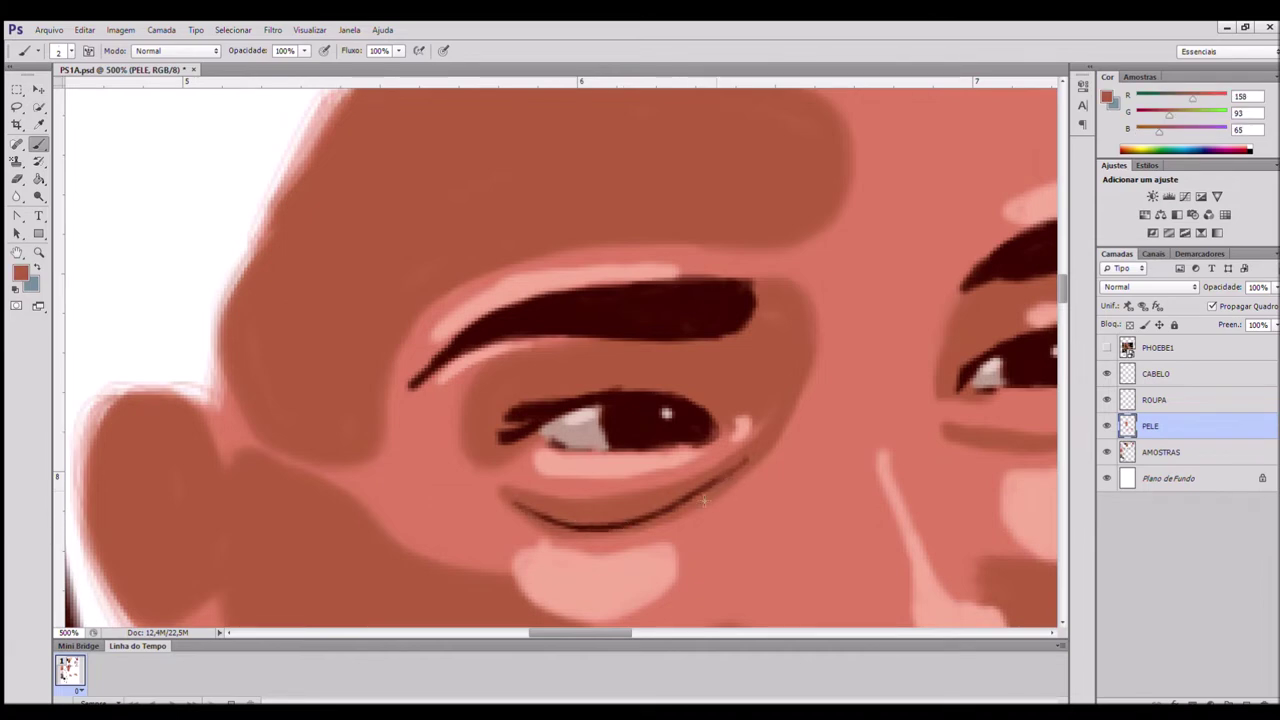
# - Paint a light highlight under the right-hand eye and its outer corner with a 4 px brush, following the photo
pyautogui.hotkey('ctrl', '-')
pyautogui.hotkey('ctrl', '-')
pyautogui.hotkey('ctrl', '-')
pyautogui.hotkey('ctrl', '+')
pyautogui.hotkey('ctrl', '+')
pyautogui.hscroll(3, 725, 487)
pyautogui.hotkey('ctrl', '+')
pyautogui.click(1107, 348)
pyautogui.click(1107, 348)
pyautogui.keyDown('alt'); pyautogui.click(656, 320); pyautogui.keyUp('alt')
pyautogui.keyDown('alt'); pyautogui.click(695, 471); pyautogui.keyUp('alt')
pyautogui.click(1107, 348)
pyautogui.click(1107, 348)
pyautogui.moveTo(748, 384)
pyautogui.mouseDown()
pyautogui.moveTo(705, 373)
pyautogui.moveTo(575, 411)
pyautogui.mouseUp()
pyautogui.moveTo(682, 384); pyautogui.dragTo(749, 367)
# - Draw a thin dark brown crease (RGB 52, 14, 5) in the shadow below the right-hand eye with a 2 px brush
pyautogui.click(1107, 348)
pyautogui.click(1107, 348)
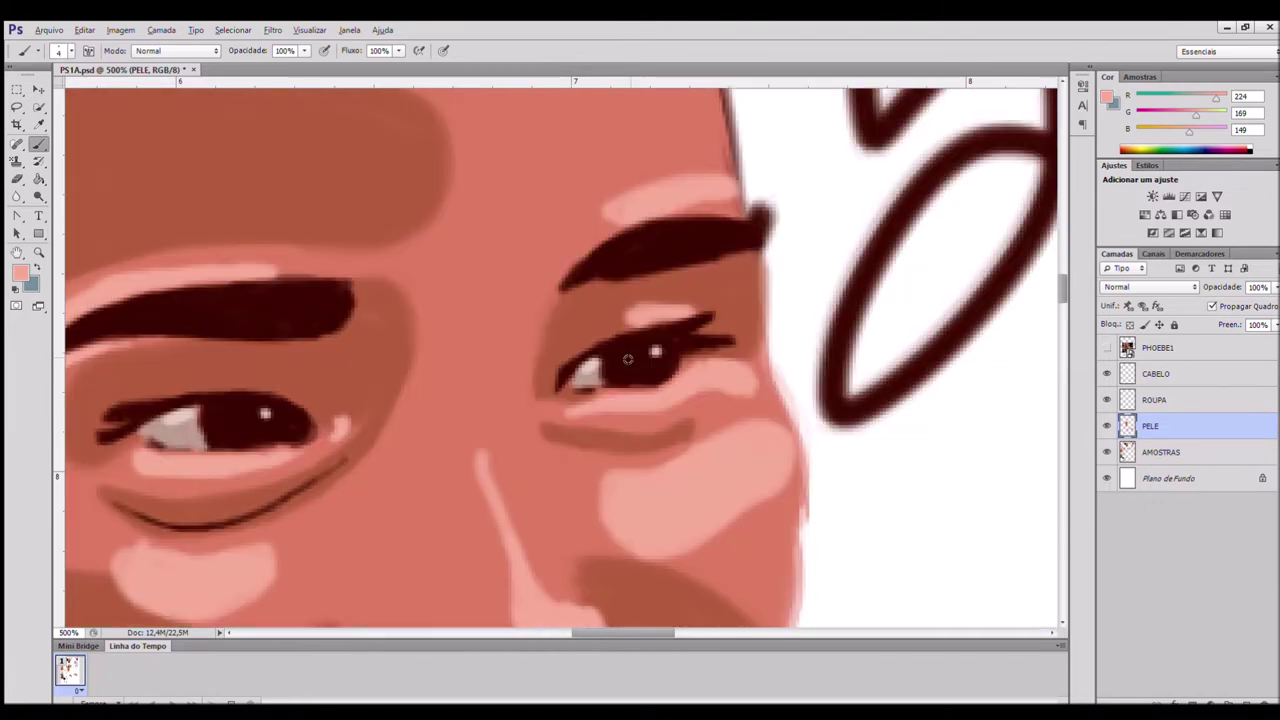
pyautogui.keyDown('alt'); pyautogui.click(628, 367); pyautogui.keyUp('alt')
pyautogui.click(1107, 348)
pyautogui.hotkey('ctrl', ',')
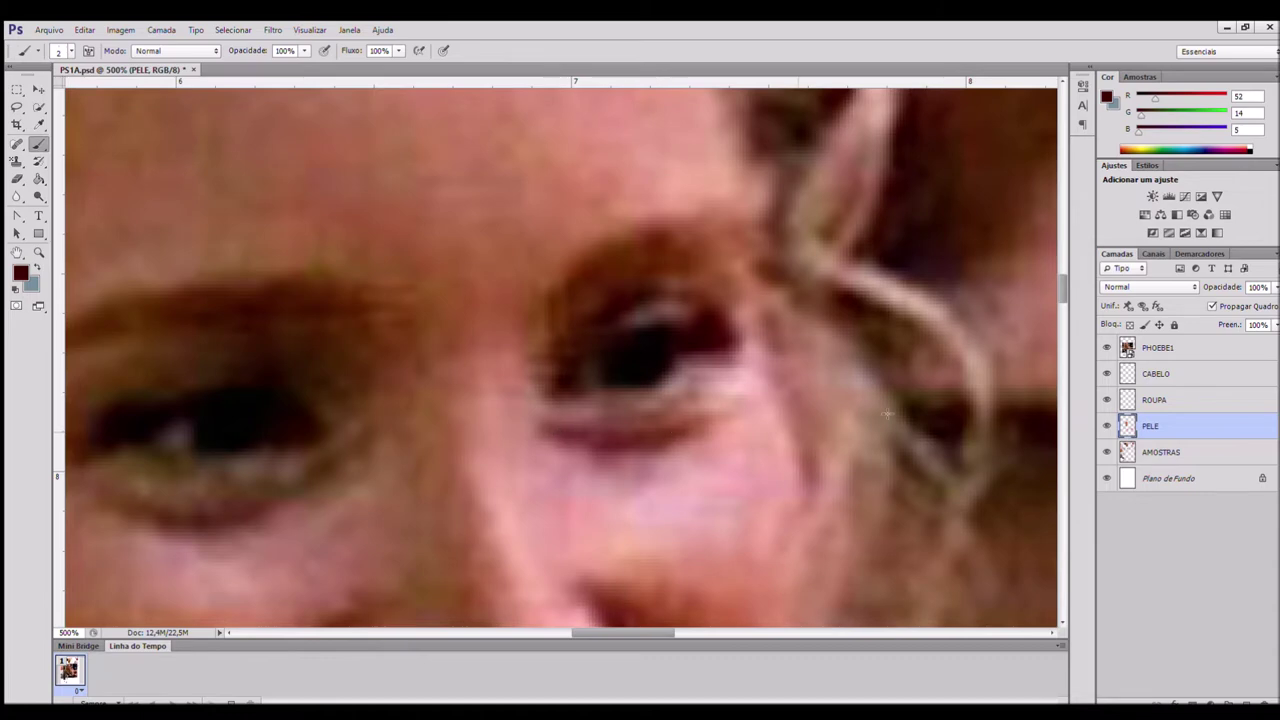
pyautogui.click(1107, 348)
pyautogui.moveTo(677, 433)
pyautogui.mouseDown()
pyautogui.moveTo(608, 444)
pyautogui.moveTo(555, 434)
pyautogui.moveTo(608, 445)
pyautogui.mouseUp()
# - Refine the inner edge of the brown shadow around the right-hand eye with a 2 px brush, checking against the photo
pyautogui.keyDown('alt'); pyautogui.click(747, 305); pyautogui.keyUp('alt')
pyautogui.click(1105, 348)
pyautogui.click(1105, 348)
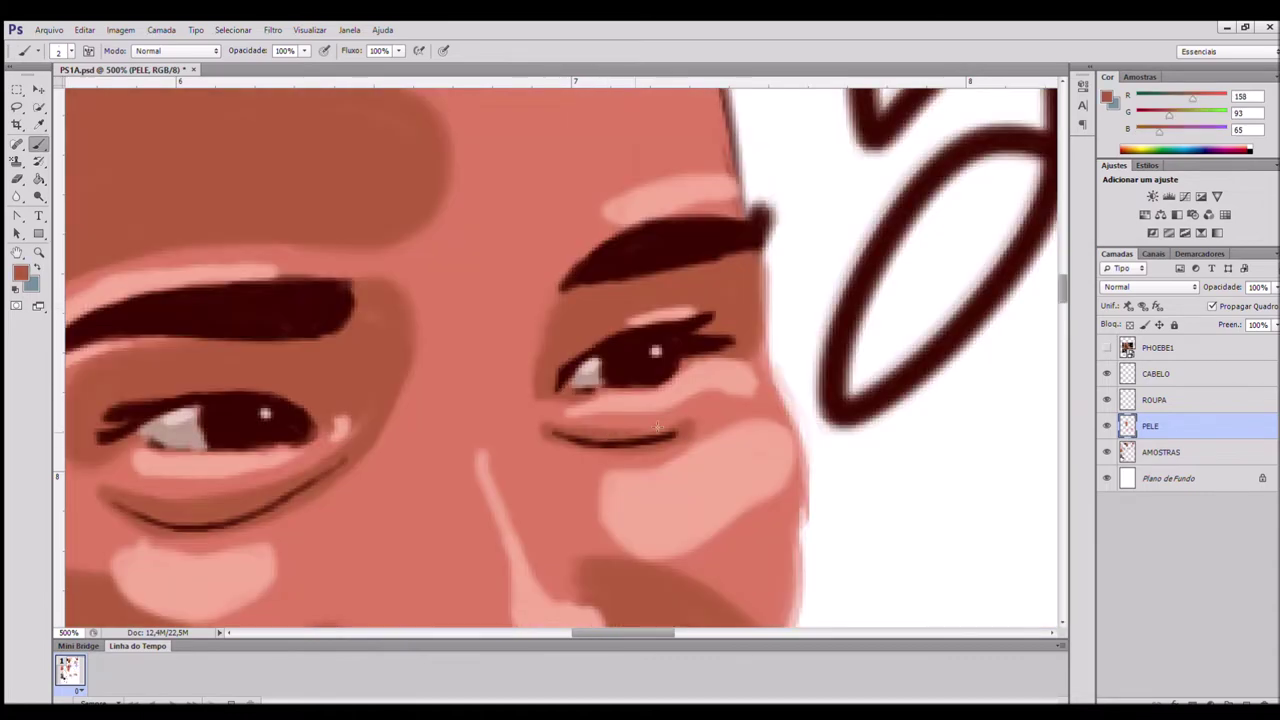
pyautogui.keyDown('alt'); pyautogui.click(541, 441); pyautogui.keyUp('alt')
pyautogui.click(1107, 347)
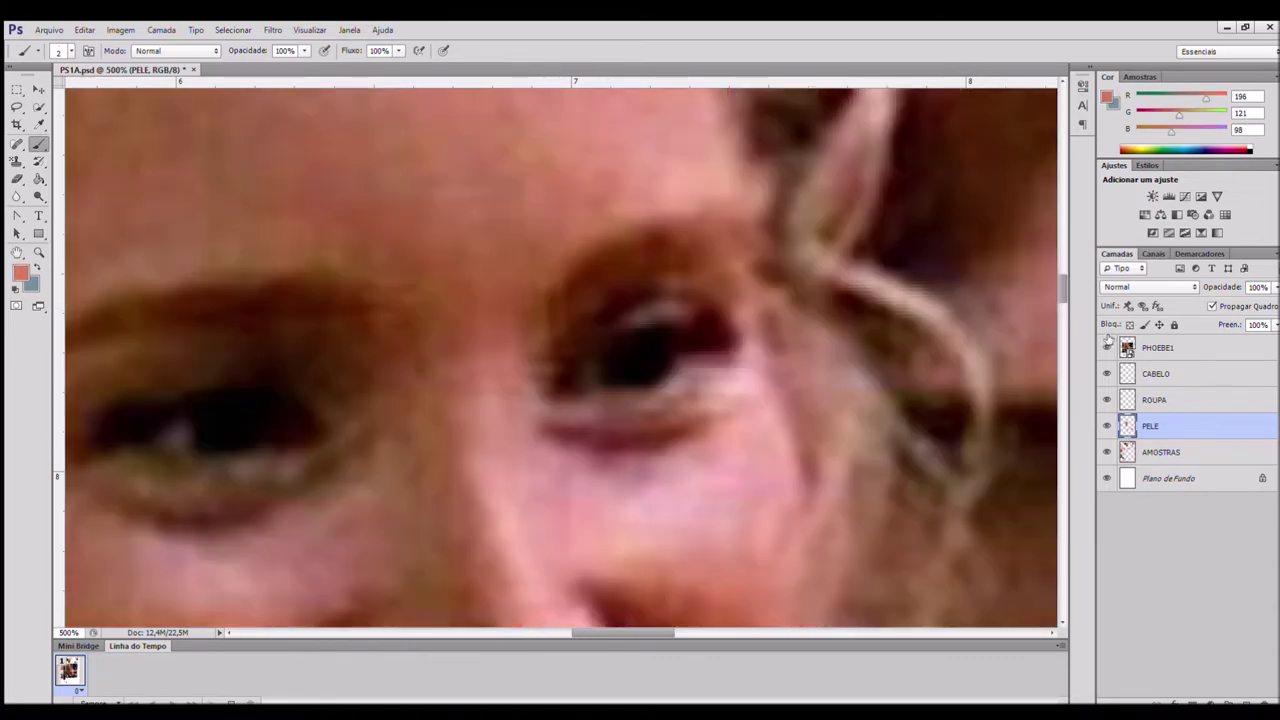
pyautogui.hotkey('ctrl', ',')
pyautogui.keyDown('alt'); pyautogui.click(563, 302); pyautogui.keyUp('alt')
pyautogui.click(1105, 347)
pyautogui.click(1105, 347)
# - Trim the highlight above the right-hand eyebrow with skin tone RGB 196, 121, 98 and a 6 px brush
pyautogui.keyDown('alt'); pyautogui.click(695, 193); pyautogui.keyUp('alt')
pyautogui.press(']')
pyautogui.press(']')
pyautogui.press(']')
pyautogui.press(']')
pyautogui.moveTo(737, 205); pyautogui.dragTo(700, 205)
pyautogui.keyDown('alt'); pyautogui.click(653, 163); pyautogui.keyUp('alt')
pyautogui.moveTo(606, 215); pyautogui.dragTo(730, 177)
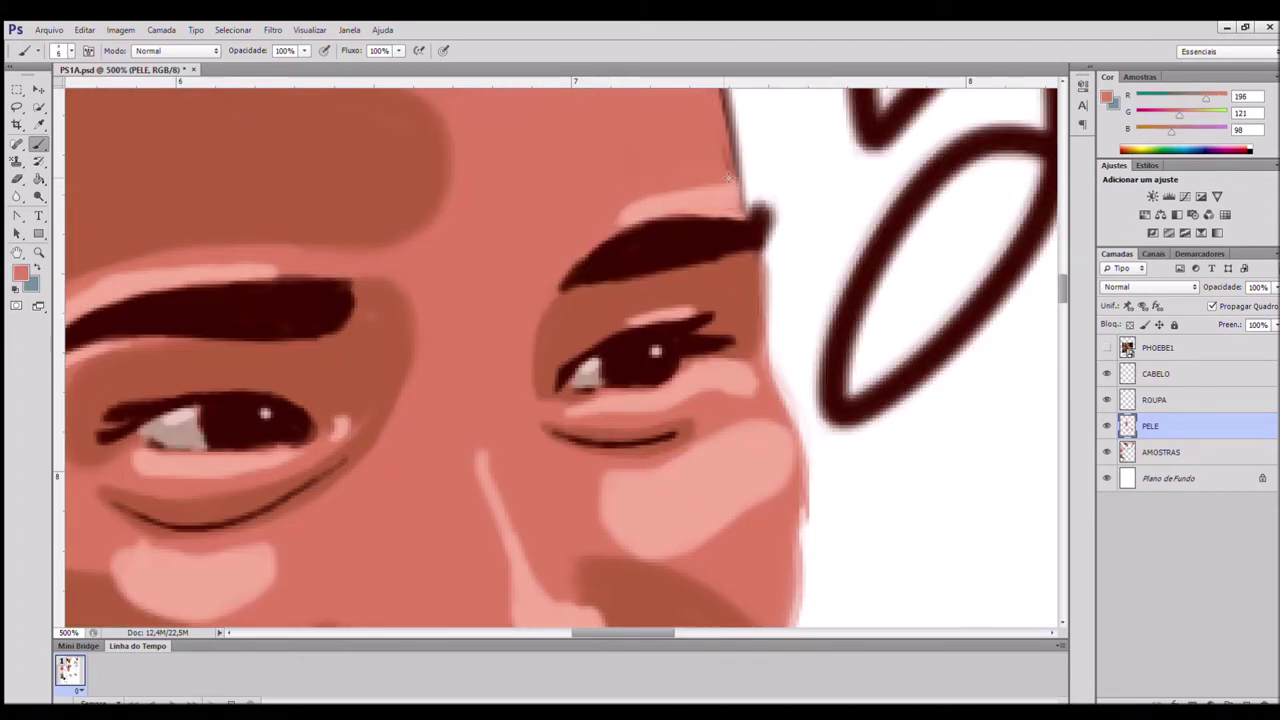
# - Touch up the shadow between the right-hand eyebrow and eye with a 6 px brush, comparing it with the photo
pyautogui.hotkey('ctrl', '-')
pyautogui.hotkey('ctrl', '-')
pyautogui.hotkey('ctrl', '-')
pyautogui.hotkey('ctrl', '+')
pyautogui.click(1107, 347)
pyautogui.click(1107, 347)
pyautogui.keyDown('alt'); pyautogui.click(622, 318); pyautogui.keyUp('alt')
pyautogui.moveTo(600, 318); pyautogui.dragTo(646, 305)
pyautogui.keyDown('alt'); pyautogui.click(626, 287); pyautogui.keyUp('alt')
pyautogui.keyDown('alt'); pyautogui.click(605, 318); pyautogui.keyUp('alt')
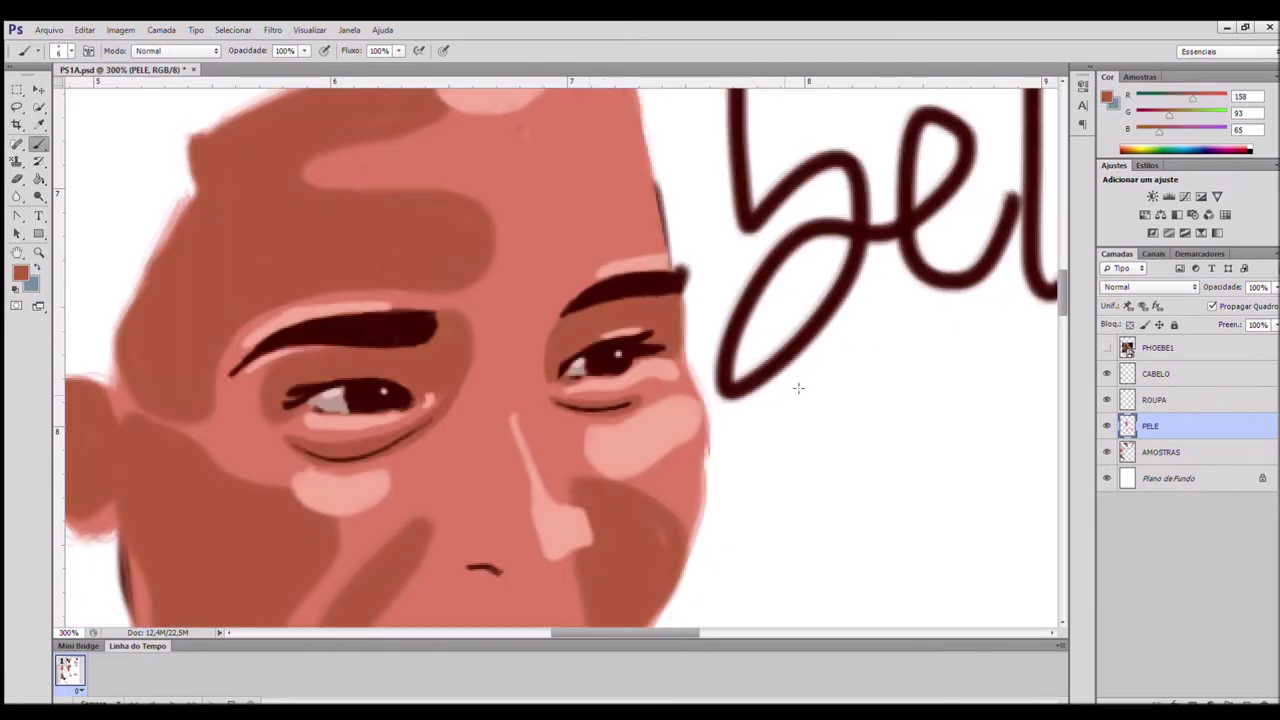
# - Clean up the edge of the nose highlight using skin and highlight colours sampled from the painting
pyautogui.scroll(-3, 798, 387)
pyautogui.keyDown('alt'); pyautogui.click(524, 360); pyautogui.keyUp('alt')
pyautogui.keyDown('alt'); pyautogui.click(550, 382); pyautogui.keyUp('alt')
pyautogui.moveTo(531, 356); pyautogui.dragTo(540, 382)
# - Outline the right-hand contour of the nose tip and its underside in dark brown (RGB 53, 14, 5) with a 2 px brush
pyautogui.keyDown('alt'); pyautogui.click(485, 471); pyautogui.keyUp('alt')
pyautogui.press('[')
pyautogui.press('[')
pyautogui.press('[')
pyautogui.press('[')
pyautogui.hotkey('ctrl', '+')
pyautogui.hotkey('ctrl', '+')
pyautogui.moveTo(637, 466); pyautogui.dragTo(733, 348)
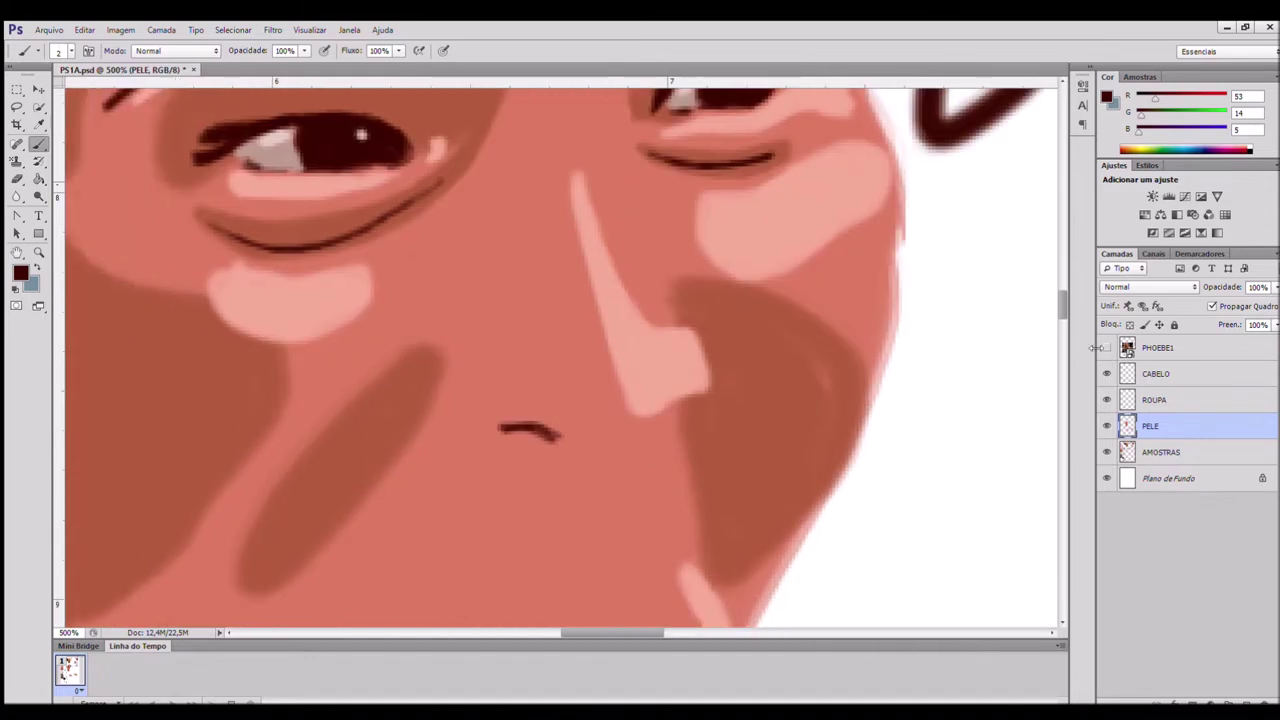
pyautogui.click(1105, 347)
pyautogui.moveTo(599, 488); pyautogui.dragTo(617, 488)
pyautogui.click(1107, 348)
pyautogui.moveTo(680, 321); pyautogui.dragTo(681, 420)
pyautogui.moveTo(712, 371); pyautogui.dragTo(676, 320)
pyautogui.click(1107, 348)
pyautogui.click(1107, 348)
# - Paint a brown shadow (RGB 159, 93, 66) on the side of the nose with a 9 px brush, following the photo
pyautogui.keyDown('alt'); pyautogui.click(745, 395); pyautogui.keyUp('alt')
pyautogui.press(']')
pyautogui.press(']')
pyautogui.press(']')
pyautogui.press(']')
pyautogui.press(']')
pyautogui.press(']')
pyautogui.press(']')
pyautogui.click(573, 377)
pyautogui.click(1107, 348)
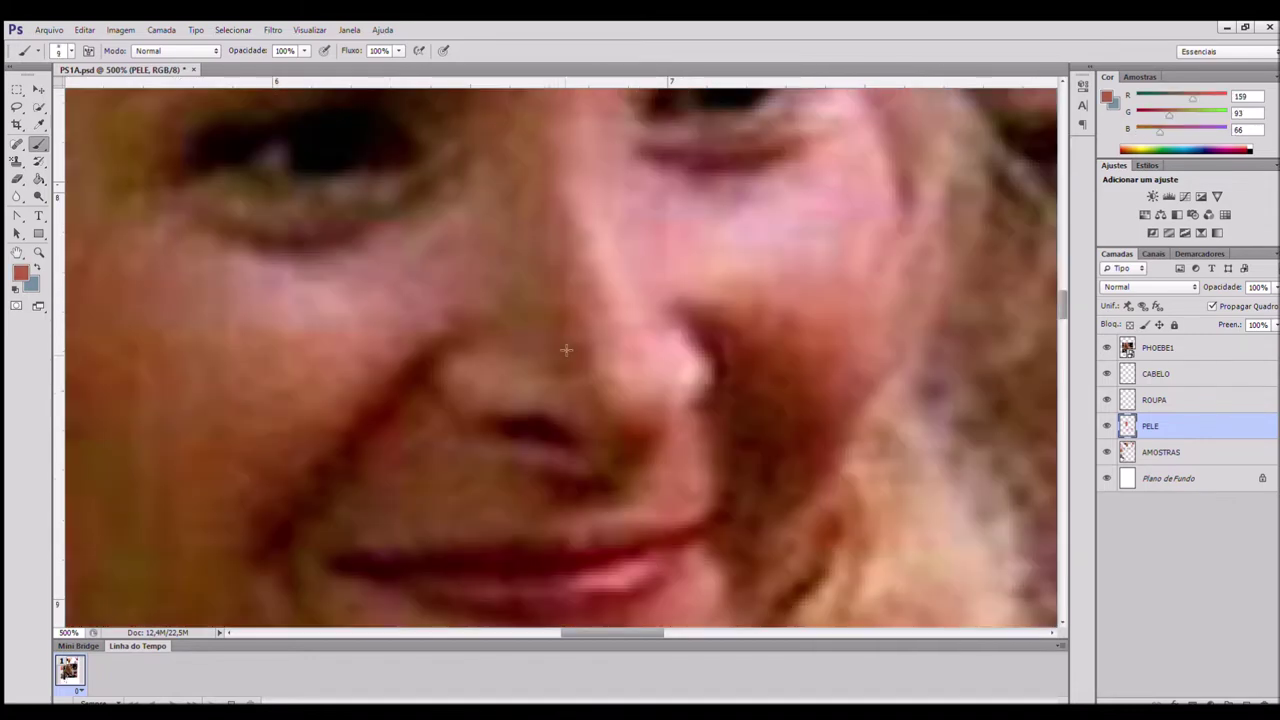
pyautogui.hotkey('ctrl', ',')
pyautogui.moveTo(535, 355); pyautogui.dragTo(579, 381)
# - Add a short dark line below the nose tip with a 2 px brush, placed according to the photo
pyautogui.keyDown('alt'); pyautogui.click(713, 376); pyautogui.keyUp('alt')
pyautogui.press('[')
pyautogui.press('[')
pyautogui.press('[')
pyautogui.press('[')
pyautogui.press('[')
pyautogui.press('[')
pyautogui.press('[')
pyautogui.click(1107, 348)
pyautogui.moveTo(612, 439)
pyautogui.mouseDown()
pyautogui.moveTo(658, 437)
pyautogui.moveTo(635, 429)
pyautogui.moveTo(650, 424)
pyautogui.moveTo(615, 460)
pyautogui.moveTo(645, 460)
pyautogui.moveTo(613, 440)
pyautogui.mouseUp()
pyautogui.click(1107, 348)
# - Paint a brown shadow patch beneath the nose tip with an enlarged brush and a sampled shadow colour
pyautogui.keyDown('alt'); pyautogui.click(738, 438); pyautogui.keyUp('alt')
pyautogui.press(']')
pyautogui.press(']')
pyautogui.press(']')
pyautogui.press(']')
pyautogui.press(']')
pyautogui.press(']')
pyautogui.keyDown('alt'); pyautogui.click(550, 434); pyautogui.keyUp('alt')
pyautogui.keyDown('alt'); pyautogui.click(668, 500); pyautogui.keyUp('alt')
# - Fill in the lips with red (RGB 155, 66, 62), sampled from the colour swatches, following the mouth in the photo
pyautogui.hotkey('ctrl', '-')
pyautogui.hotkey('ctrl', '-')
pyautogui.hotkey('ctrl', '-')
pyautogui.hotkey('ctrl', '-')
pyautogui.hotkey('ctrl', '-')
pyautogui.hotkey('ctrl', '-')
pyautogui.keyDown('alt'); pyautogui.click(805, 111); pyautogui.keyUp('alt')
pyautogui.click(1107, 348)
pyautogui.click(1107, 348)
pyautogui.hotkey('ctrl', '+')
pyautogui.hotkey('ctrl', '+')
pyautogui.hotkey('ctrl', '+')
pyautogui.hotkey('ctrl', '+')
pyautogui.hotkey('ctrl', '+')
pyautogui.click(1107, 348)
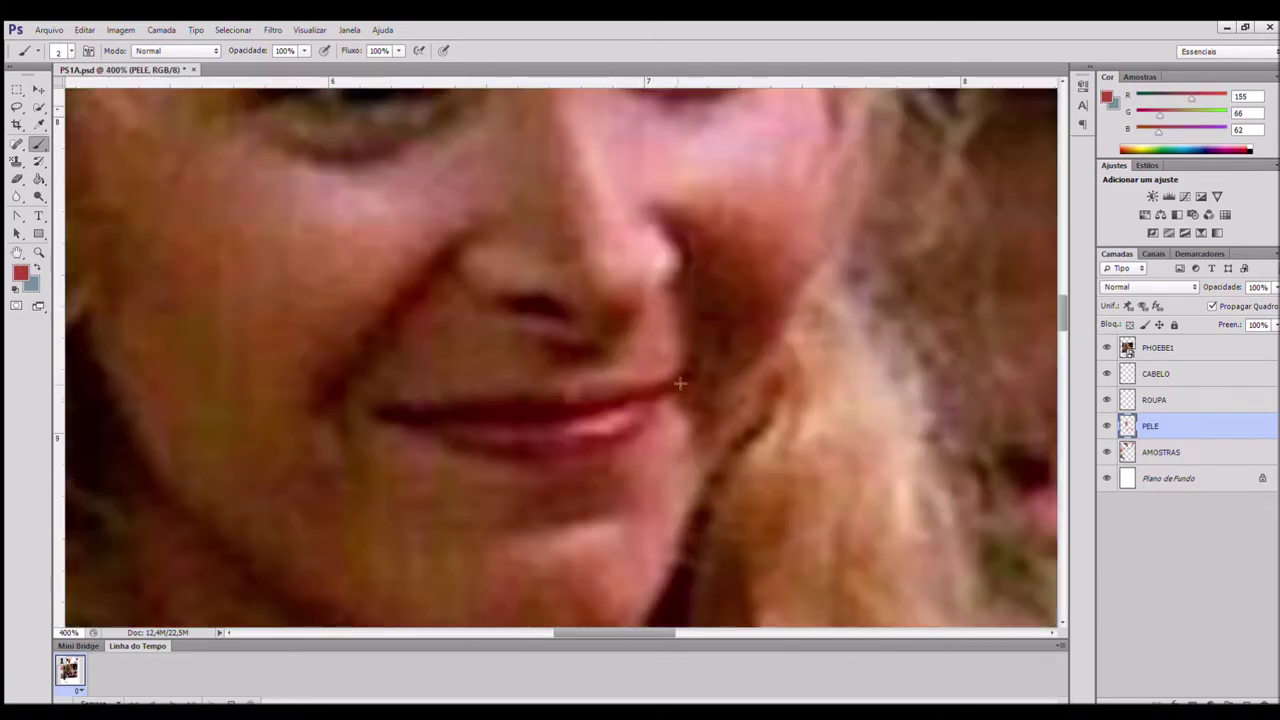
pyautogui.click(1107, 348)
pyautogui.press(']')
pyautogui.press(']')
pyautogui.press(']')
pyautogui.press(']')
pyautogui.moveTo(650, 392)
pyautogui.mouseDown()
pyautogui.moveTo(641, 409)
pyautogui.moveTo(403, 416)
pyautogui.moveTo(530, 445)
pyautogui.moveTo(512, 430)
pyautogui.mouseUp()
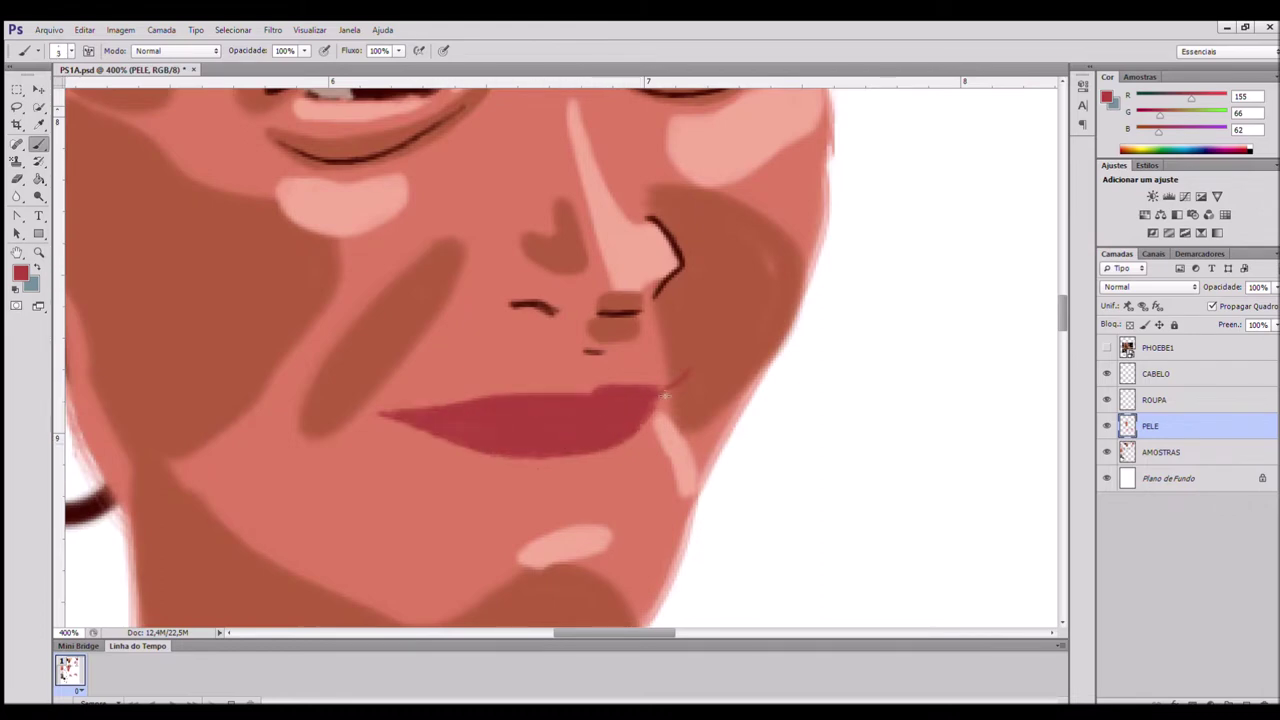
# - Draw a thin dark brown line between the lips from corner to corner with a 2 px brush
pyautogui.keyDown('alt'); pyautogui.click(615, 314); pyautogui.keyUp('alt')
pyautogui.click(1106, 348)
pyautogui.moveTo(392, 413)
pyautogui.mouseDown()
pyautogui.moveTo(553, 417)
pyautogui.moveTo(695, 370)
pyautogui.mouseUp()
pyautogui.click(1107, 350)
pyautogui.moveTo(377, 412)
pyautogui.mouseDown()
pyautogui.moveTo(599, 413)
pyautogui.moveTo(693, 372)
pyautogui.mouseUp()
pyautogui.keyDown('alt'); pyautogui.click(633, 398); pyautogui.keyUp('alt')
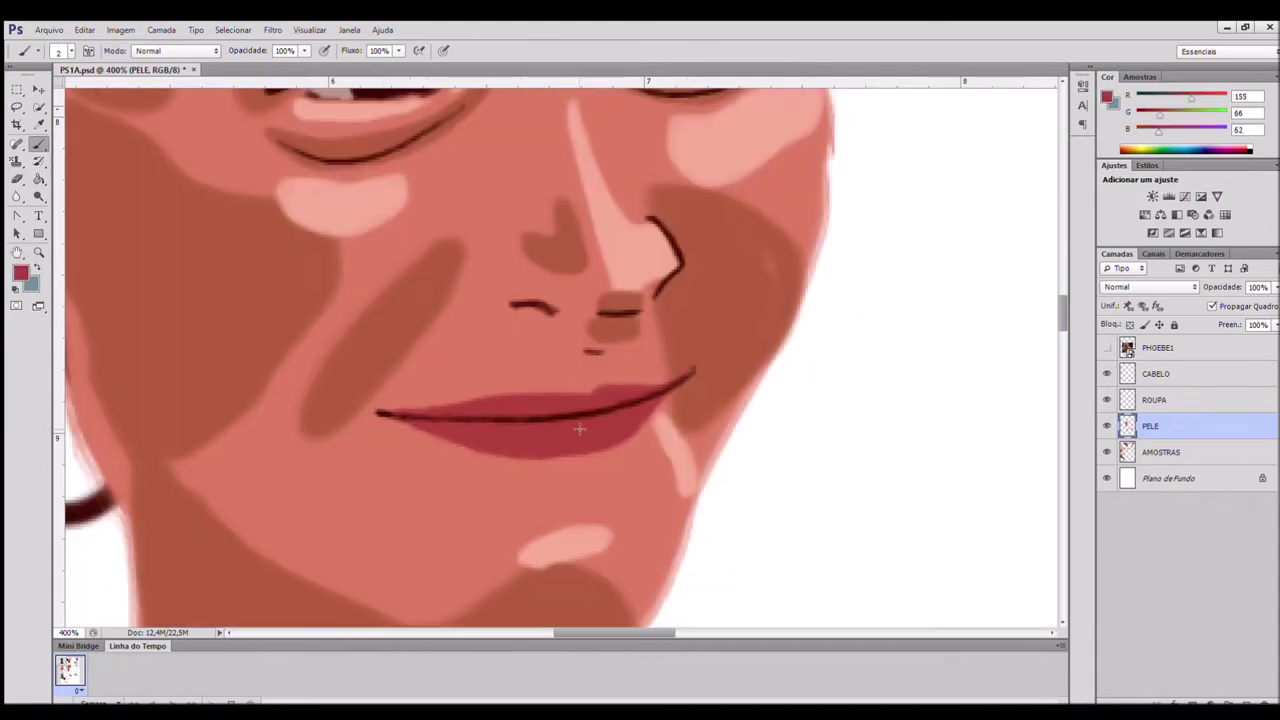
pyautogui.hotkey('ctrl', '-')
pyautogui.hotkey('ctrl', '-')
pyautogui.hotkey('ctrl', '-')
pyautogui.hotkey('ctrl', '+')
pyautogui.hotkey('ctrl', '+')
pyautogui.hotkey('ctrl', '+')
# - Reshape the inner edge of the right-hand cheek shadow between nose and mouth corner with skin tone RGB 196, 121, 98 and a 5 px brush
pyautogui.click(1107, 349)
pyautogui.click(1107, 349)
pyautogui.keyDown('alt'); pyautogui.click(663, 368); pyautogui.keyUp('alt')
pyautogui.click(1107, 348)
pyautogui.moveTo(671, 308); pyautogui.dragTo(667, 374)
pyautogui.click(1107, 348)
pyautogui.press(']')
pyautogui.press(']')
pyautogui.press(']')
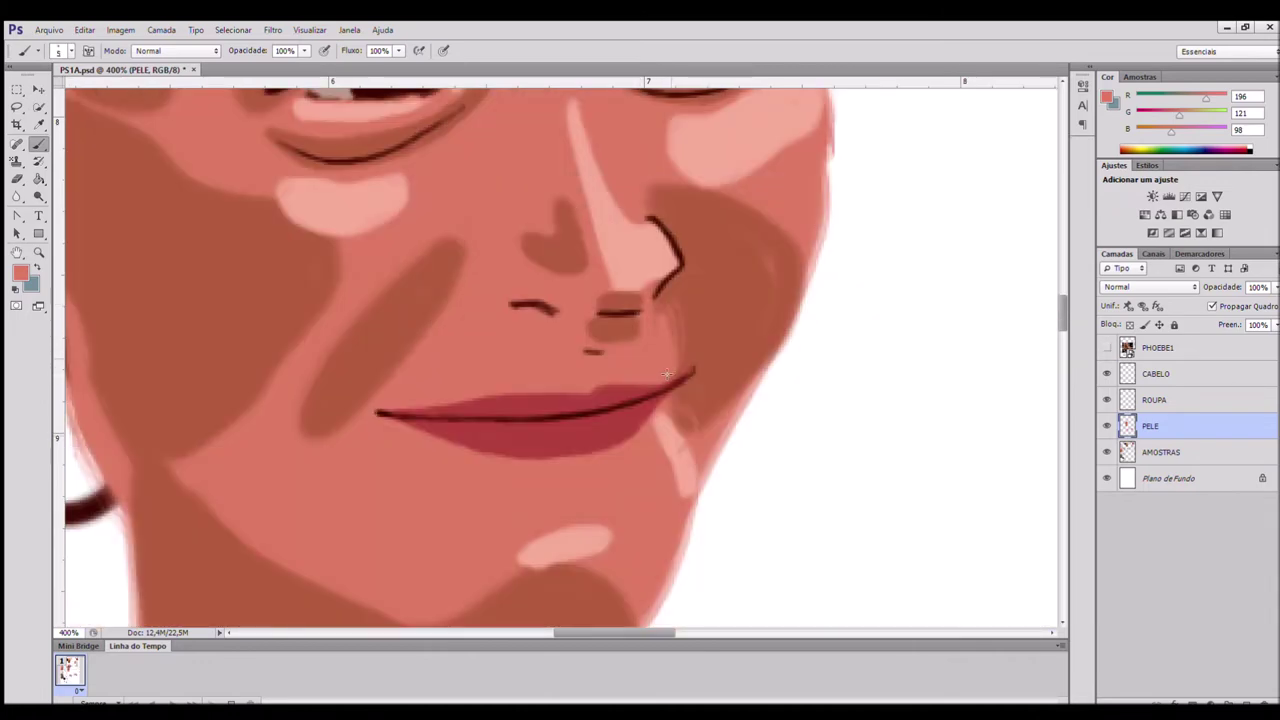
pyautogui.keyDown('alt'); pyautogui.click(671, 440); pyautogui.keyUp('alt')
pyautogui.keyDown('alt'); pyautogui.click(682, 409); pyautogui.keyUp('alt')
pyautogui.click(687, 419)
# - Trim the upper and outer edge of the right-hand cheek shadow with the skin tone, following the photo
pyautogui.click(1107, 348)
pyautogui.click(1107, 348)
pyautogui.moveTo(652, 190)
pyautogui.mouseDown()
pyautogui.moveTo(745, 221)
pyautogui.moveTo(788, 276)
pyautogui.moveTo(780, 331)
pyautogui.mouseUp()
pyautogui.click(1107, 348)
pyautogui.click(1107, 348)
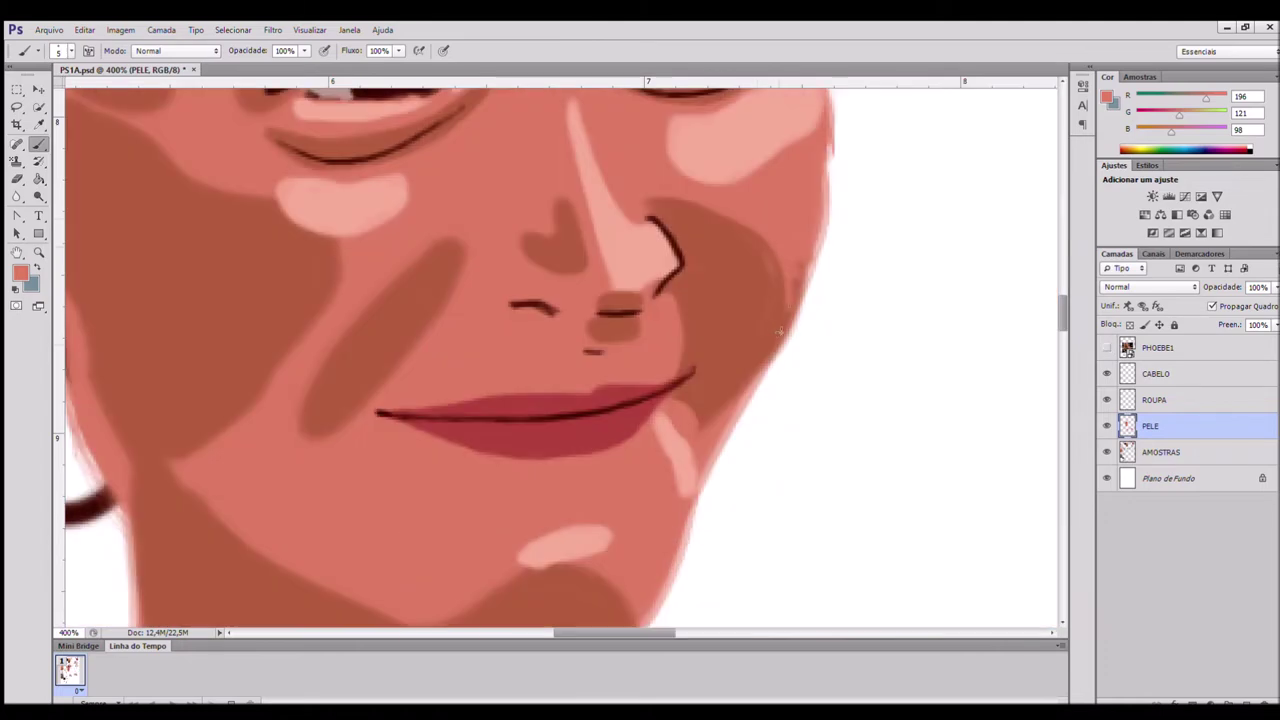
# - Extend the shadow under the nose tip and cover the left-hand nostril line with brown RGB 158, 93, 65 and a 5 px brush
pyautogui.keyDown('alt'); pyautogui.click(604, 332); pyautogui.keyUp('alt')
pyautogui.moveTo(612, 345); pyautogui.dragTo(591, 340)
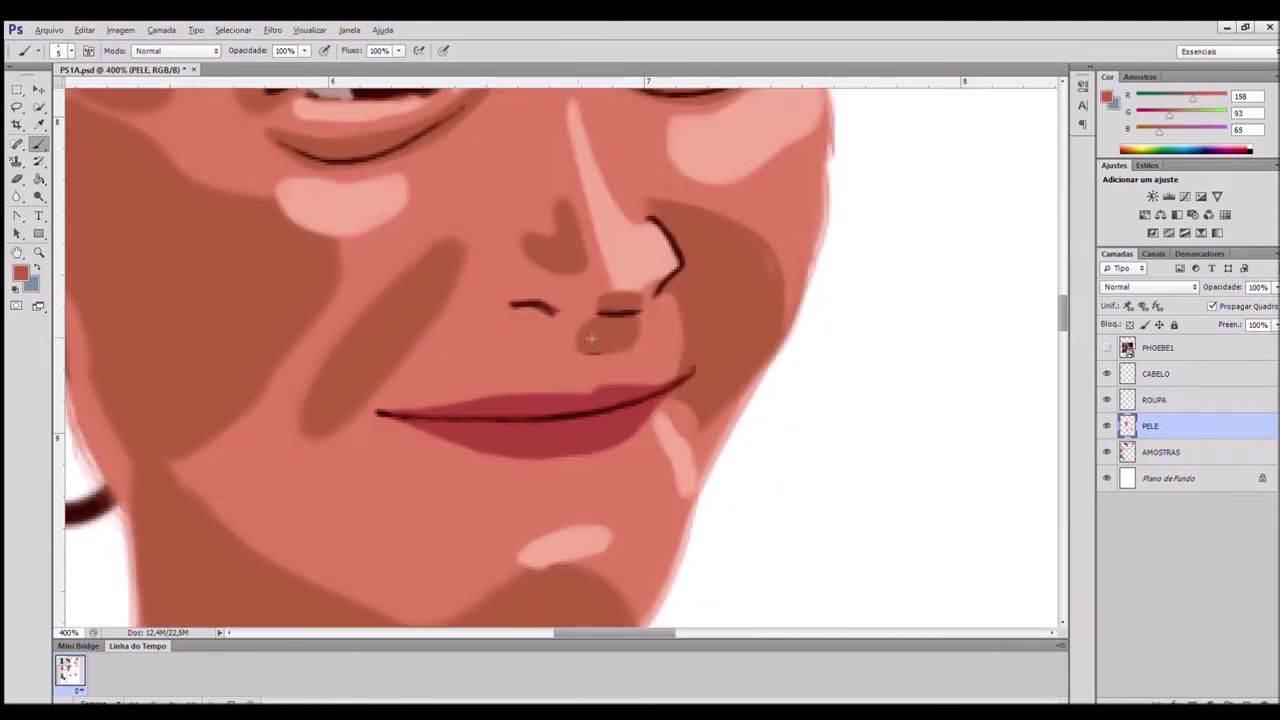
pyautogui.click(1107, 348)
pyautogui.click(1107, 348)
pyautogui.moveTo(512, 303)
pyautogui.mouseDown()
pyautogui.moveTo(552, 311)
pyautogui.moveTo(512, 301)
pyautogui.mouseUp()
# - Redraw the left-hand nostril line and draw dark brown (RGB 53, 14, 5) creases along the nose wing and smile fold with a 2 px brush
pyautogui.keyDown('alt'); pyautogui.click(624, 404); pyautogui.keyUp('alt')
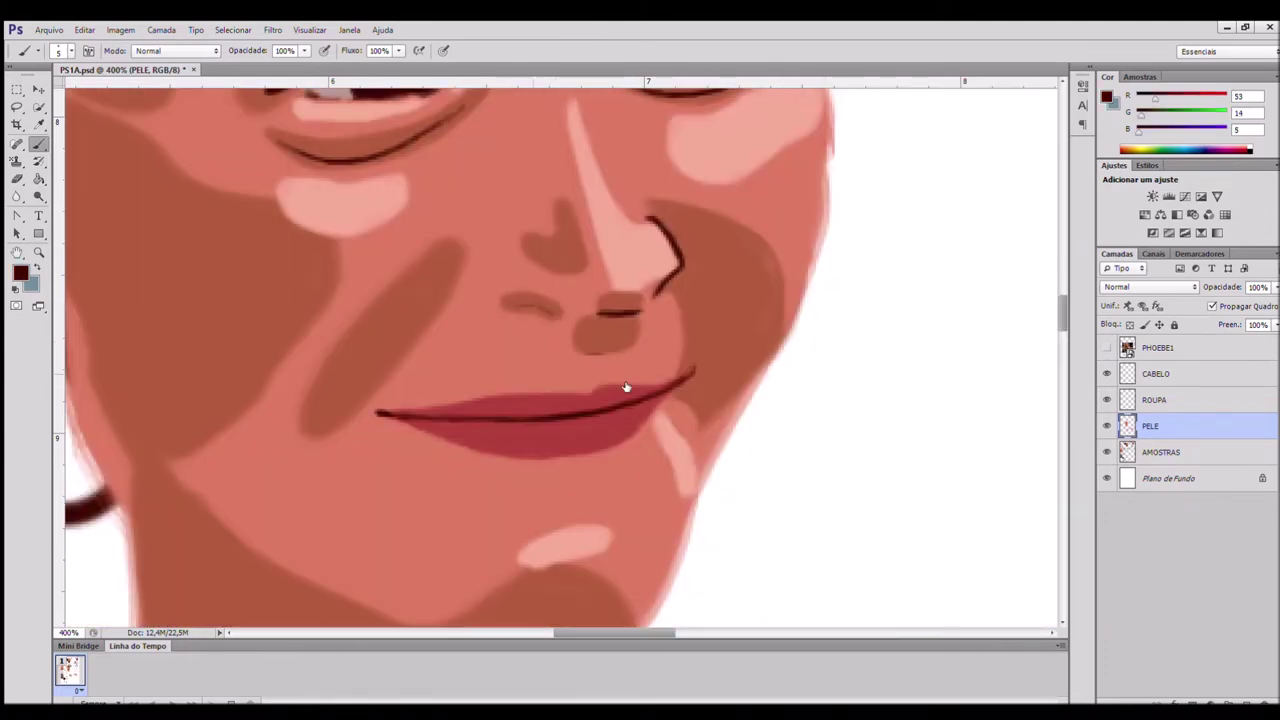
pyautogui.click(1106, 348)
pyautogui.click(1107, 348)
pyautogui.moveTo(458, 257)
pyautogui.mouseDown()
pyautogui.moveTo(460, 278)
pyautogui.moveTo(458, 264)
pyautogui.moveTo(330, 407)
pyautogui.mouseUp()
pyautogui.keyDown('alt'); pyautogui.click(467, 254); pyautogui.keyUp('alt')
pyautogui.keyDown('alt'); pyautogui.click(380, 97); pyautogui.keyUp('alt')
pyautogui.click(1107, 348)
pyautogui.moveTo(456, 256); pyautogui.dragTo(406, 302)
pyautogui.click(1107, 348)
pyautogui.keyDown('alt'); pyautogui.click(398, 330); pyautogui.keyUp('alt')
pyautogui.hotkey('ctrl', 'z')
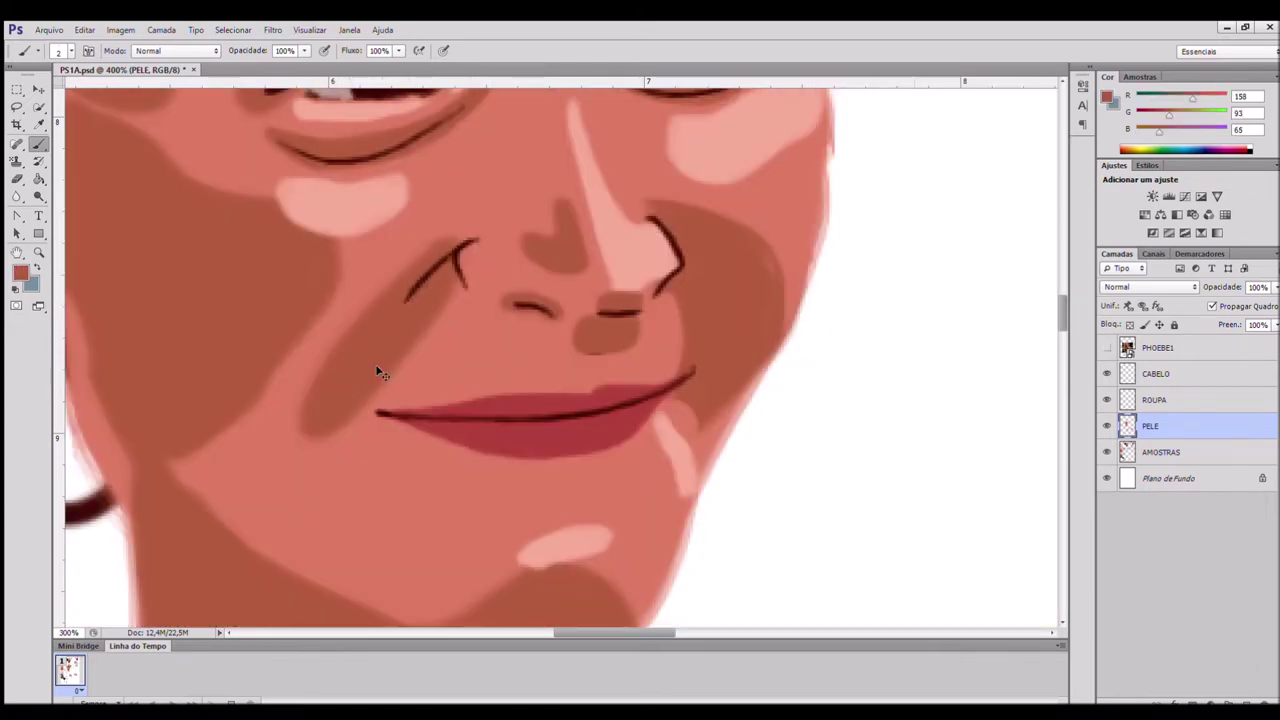
# - Extend the highlight under the right-hand eye towards the nose with its sampled light pink and a larger brush, checking the photo
pyautogui.hotkey('ctrl', '-')
pyautogui.hotkey('ctrl', '-')
pyautogui.hotkey('ctrl', '+')
pyautogui.keyDown('alt'); pyautogui.click(690, 205); pyautogui.keyUp('alt')
pyautogui.press(']')
pyautogui.press(']')
pyautogui.press(']')
pyautogui.press(']')
pyautogui.press(']')
pyautogui.press(']')
pyautogui.press(']')
pyautogui.press(']')
pyautogui.moveTo(642, 177)
pyautogui.mouseDown()
pyautogui.moveTo(652, 198)
pyautogui.moveTo(720, 222)
pyautogui.moveTo(630, 209)
pyautogui.mouseUp()
pyautogui.click(1107, 348)
pyautogui.click(1107, 348)
# - Extend the highlight under the left-hand eye towards the nose with the sampled light pink, following the photo
pyautogui.keyDown('alt'); pyautogui.click(700, 240); pyautogui.keyUp('alt')
pyautogui.scroll(3, 640, 215)
pyautogui.click(1107, 348)
pyautogui.click(1107, 348)
pyautogui.keyDown('alt'); pyautogui.click(420, 410); pyautogui.keyUp('alt')
pyautogui.moveTo(438, 400); pyautogui.dragTo(481, 379)
# - Draw dark brown (RGB 52, 14, 5) line segments along the jaw and under the chin with a 2 px brush, following the photo
pyautogui.scroll(-4, 457, 455)
pyautogui.click(1106, 348)
pyautogui.click(1106, 348)
pyautogui.keyDown('alt'); pyautogui.click(403, 127); pyautogui.keyUp('alt')
pyautogui.press('[')
pyautogui.press('[')
pyautogui.press('[')
pyautogui.press('[')
pyautogui.press('[')
pyautogui.press('[')
pyautogui.press('[')
pyautogui.press('[')
pyautogui.click(1107, 348)
pyautogui.scroll(-3, 530, 450)
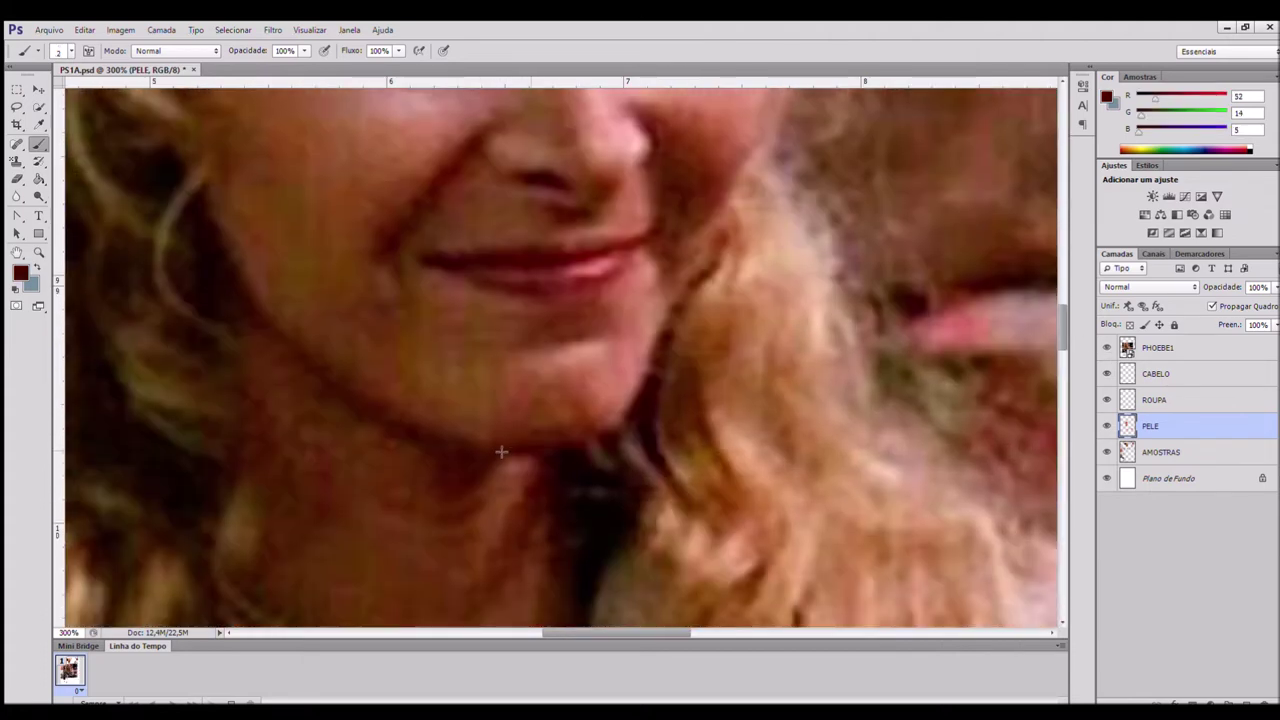
pyautogui.click(1107, 348)
pyautogui.scroll(2, 450, 360)
pyautogui.moveTo(470, 369); pyautogui.dragTo(548, 434)
pyautogui.moveTo(459, 358); pyautogui.dragTo(563, 437)
pyautogui.moveTo(643, 485)
pyautogui.mouseDown()
pyautogui.moveTo(748, 516)
pyautogui.moveTo(894, 510)
pyautogui.mouseUp()
# - Join the two jaw line segments and extend the line to the chin tip with dark brown RGB 55, 18, 9
pyautogui.keyDown('alt'); pyautogui.click(449, 337); pyautogui.keyUp('alt')
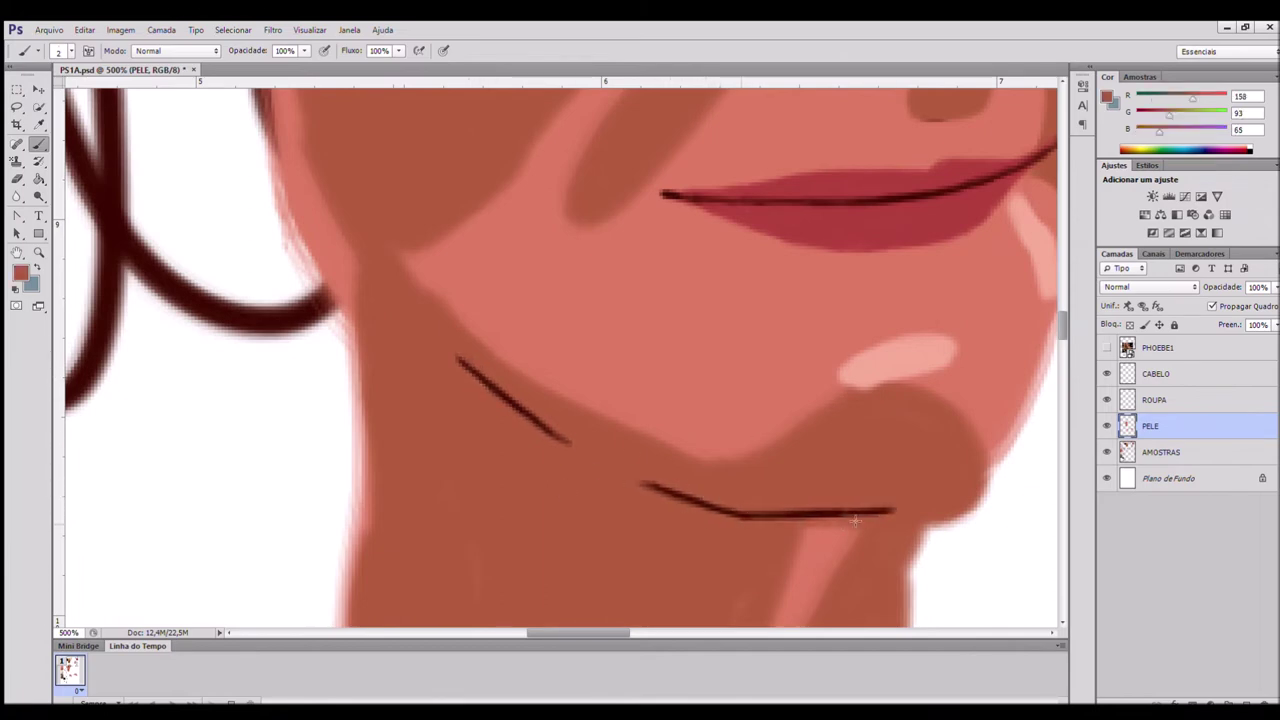
pyautogui.hotkey('ctrl', '+')
pyautogui.hotkey('ctrl', '+')
pyautogui.keyDown('alt'); pyautogui.click(563, 423); pyautogui.keyUp('alt')
pyautogui.moveTo(560, 422); pyautogui.dragTo(656, 477)
pyautogui.keyDown('alt'); pyautogui.click(559, 431); pyautogui.keyUp('alt')
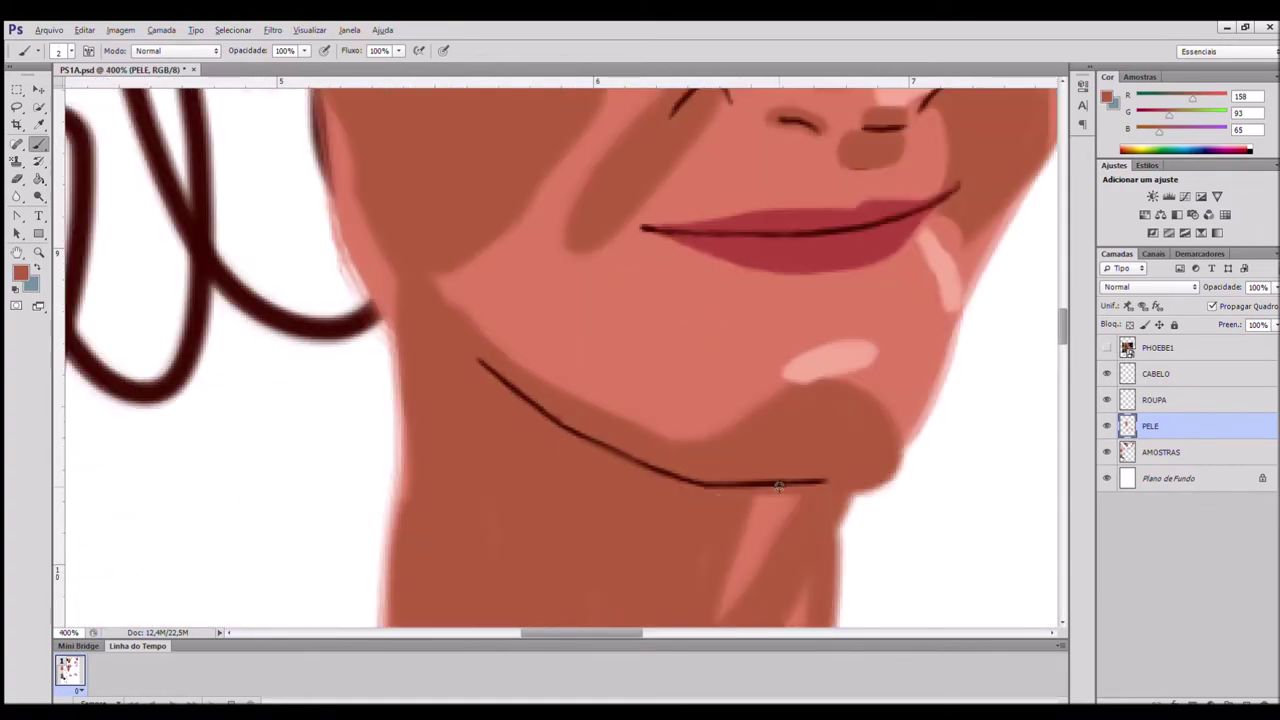
pyautogui.keyDown('alt'); pyautogui.click(779, 486); pyautogui.keyUp('alt')
pyautogui.moveTo(824, 482); pyautogui.dragTo(864, 473)
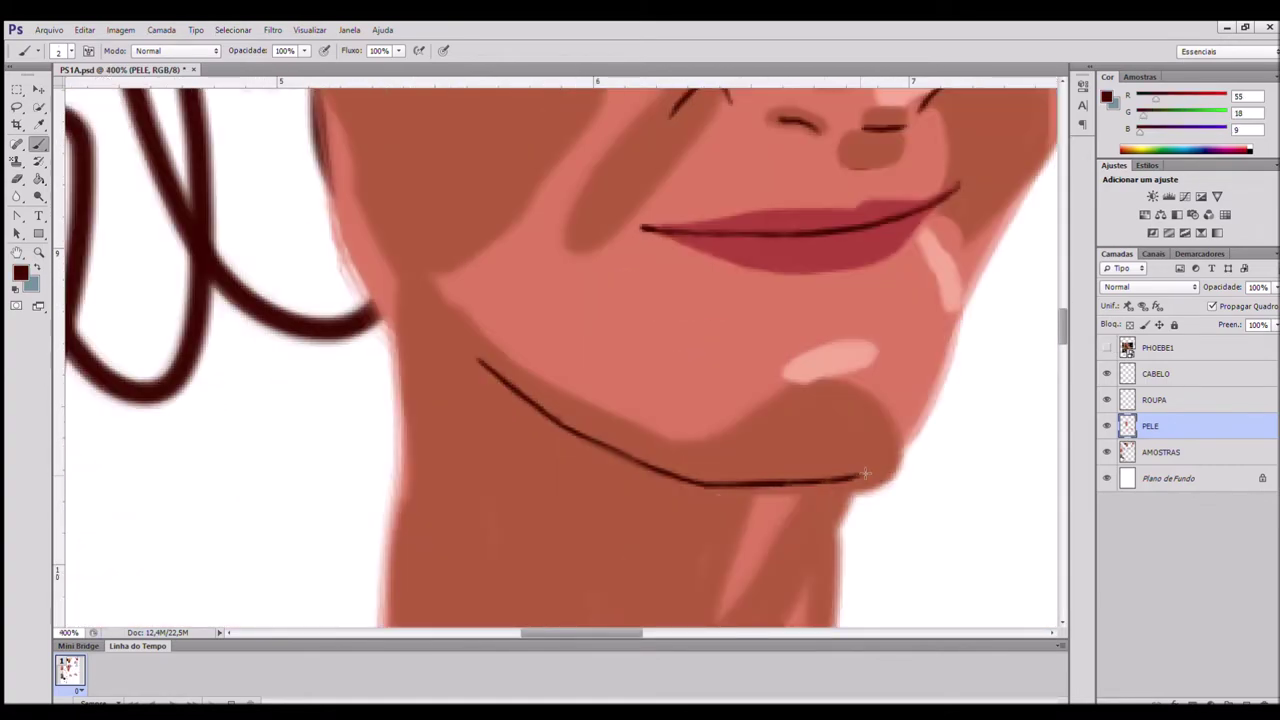
# - Draw a short dark brown (RGB 56, 19, 10) crease at the base of the neck and cover the misplaced longer line with shadow brown
pyautogui.click(1107, 348)
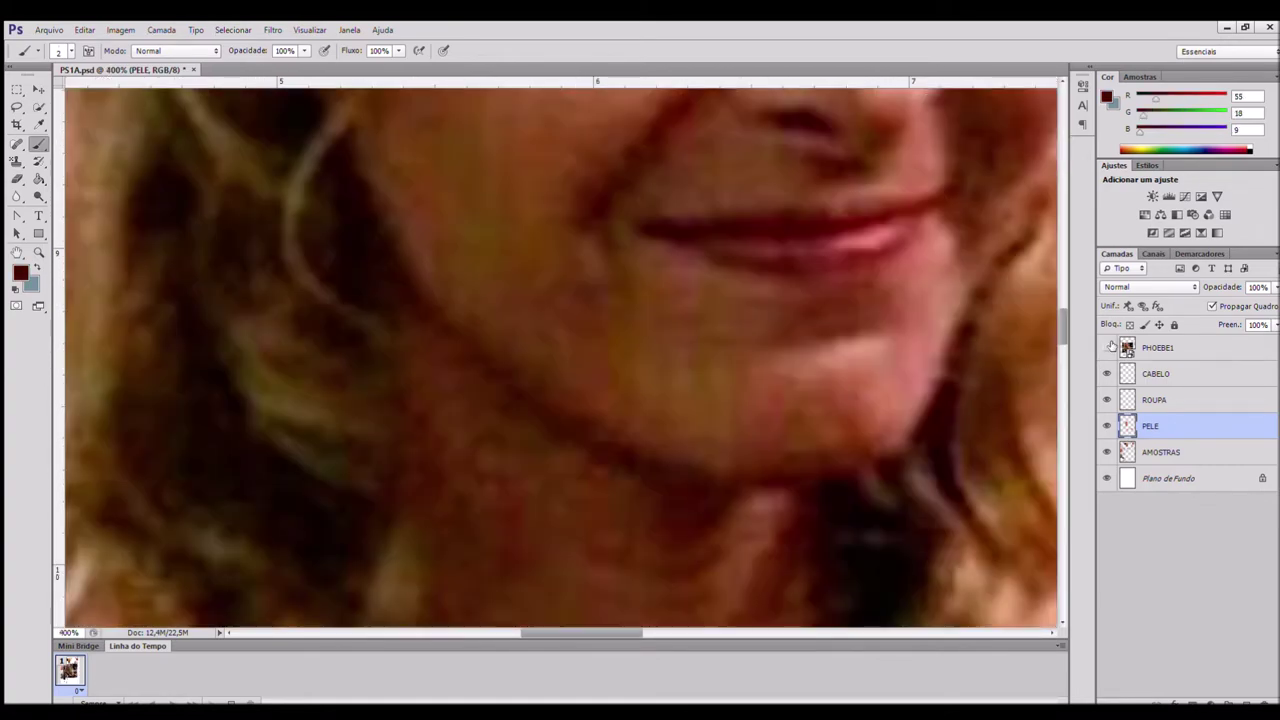
pyautogui.click(1107, 347)
pyautogui.keyDown('alt'); pyautogui.click(609, 250); pyautogui.keyUp('alt')
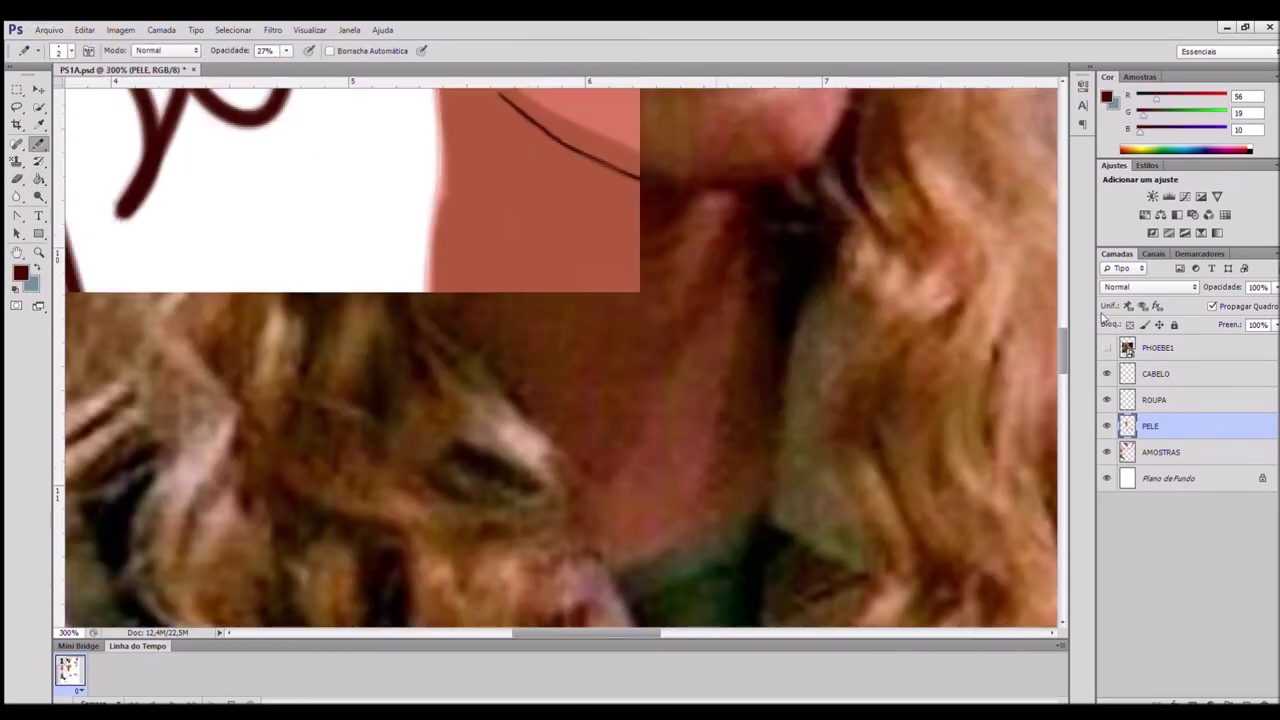
pyautogui.press('0')
pyautogui.moveTo(648, 337); pyautogui.dragTo(638, 376)
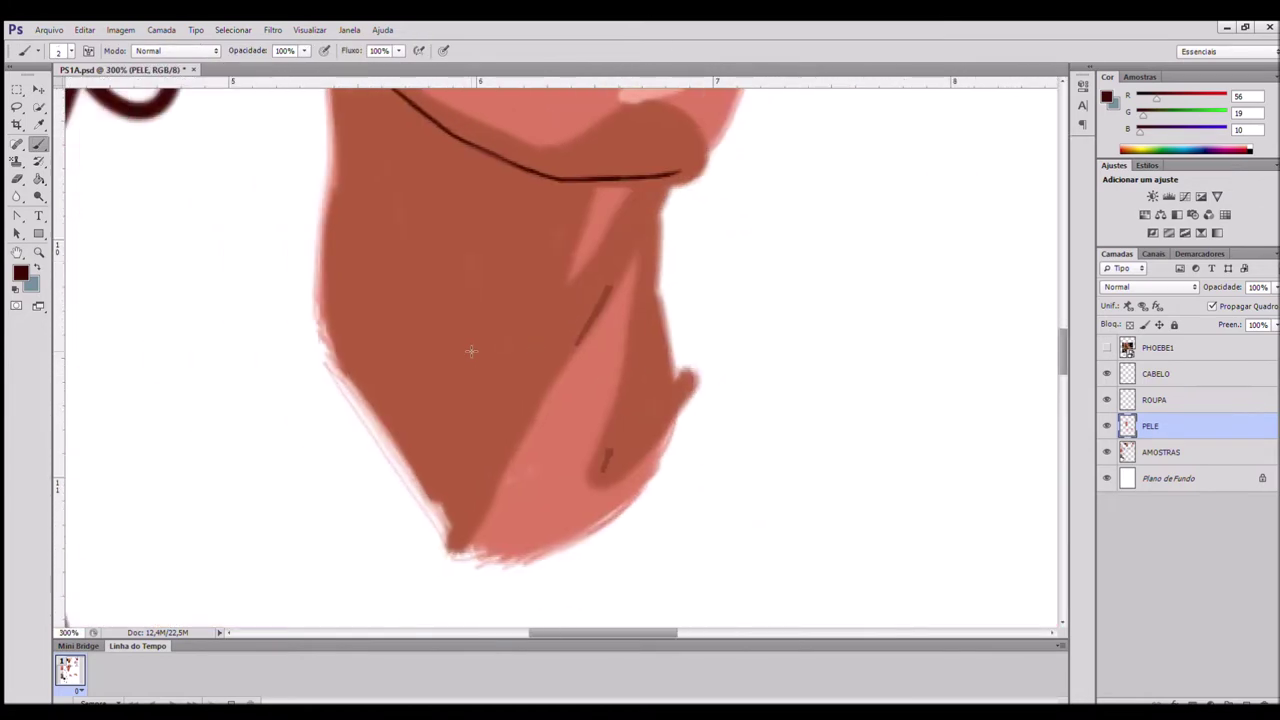
pyautogui.keyDown('alt'); pyautogui.click(613, 287); pyautogui.keyUp('alt')
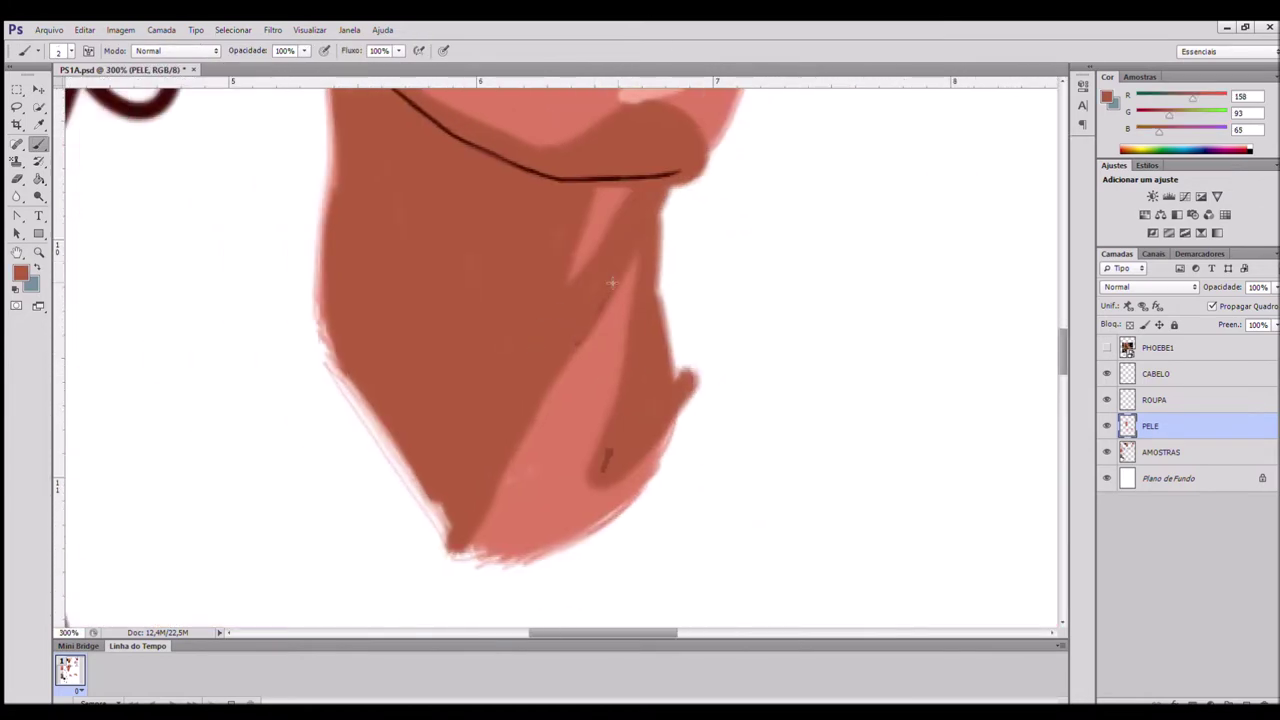
pyautogui.keyDown('alt'); pyautogui.click(136, 106); pyautogui.keyUp('alt')
pyautogui.moveTo(600, 314)
pyautogui.mouseDown()
pyautogui.moveTo(563, 386)
pyautogui.moveTo(568, 362)
pyautogui.mouseUp()
pyautogui.hotkey('ctrl', 'z')
pyautogui.moveTo(608, 437); pyautogui.dragTo(599, 466)
# - Draw the long dark crease along the edge of the neck's light area and thin it with brown RGB 158, 93, 65
pyautogui.hotkey('ctrl', '+')
pyautogui.hotkey('ctrl', '+')
pyautogui.moveTo(628, 264); pyautogui.dragTo(516, 448)
pyautogui.moveTo(608, 304); pyautogui.dragTo(526, 444)
pyautogui.keyDown('alt'); pyautogui.click(590, 316); pyautogui.keyUp('alt')
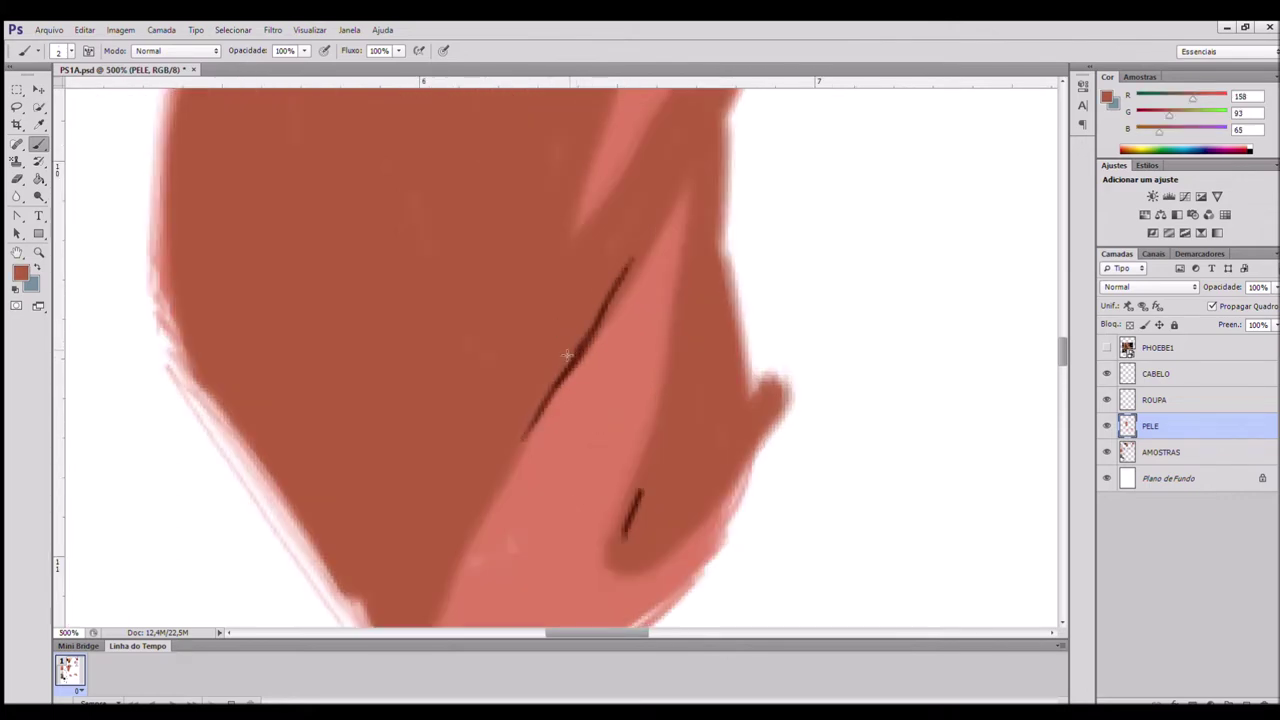
pyautogui.keyDown('alt'); pyautogui.click(577, 358); pyautogui.keyUp('alt')
pyautogui.moveTo(612, 306); pyautogui.dragTo(548, 402)
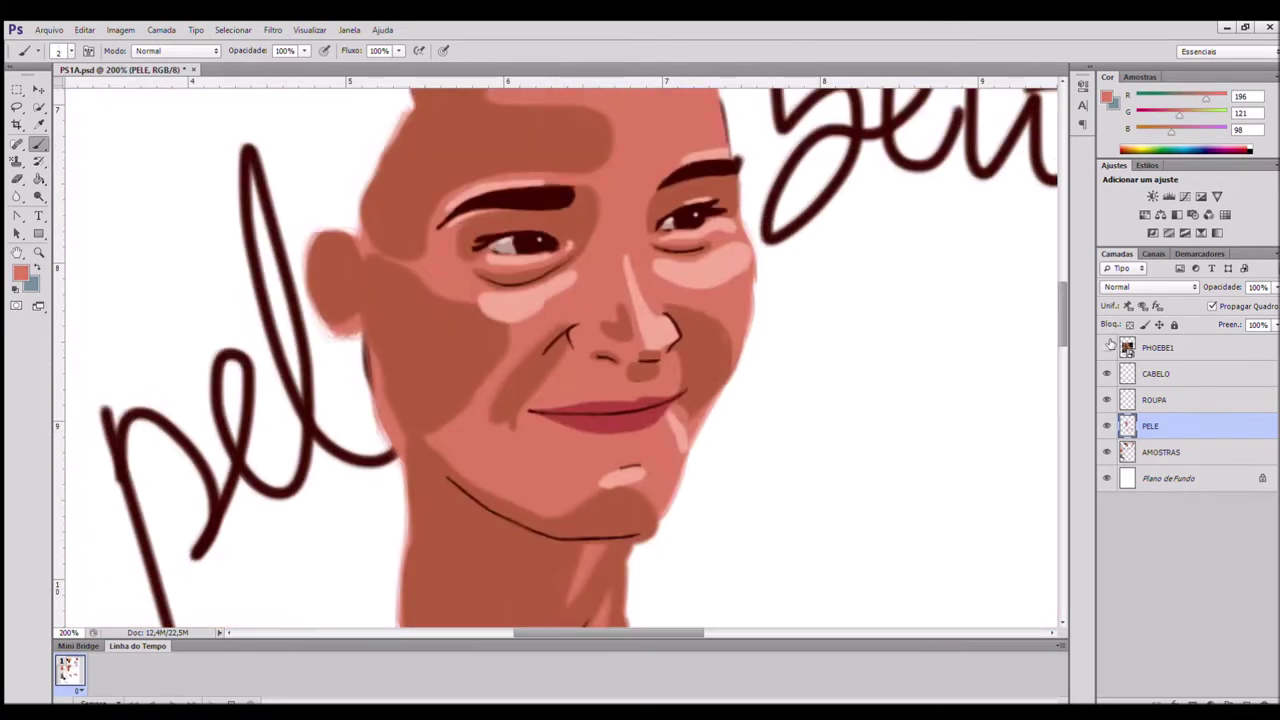
# - Outline the hair from the photo on the CABELO layer and fill it with tan RGB 184, 139, 95
pyautogui.keyDown('alt'); pyautogui.click(540, 200); pyautogui.keyUp('alt')
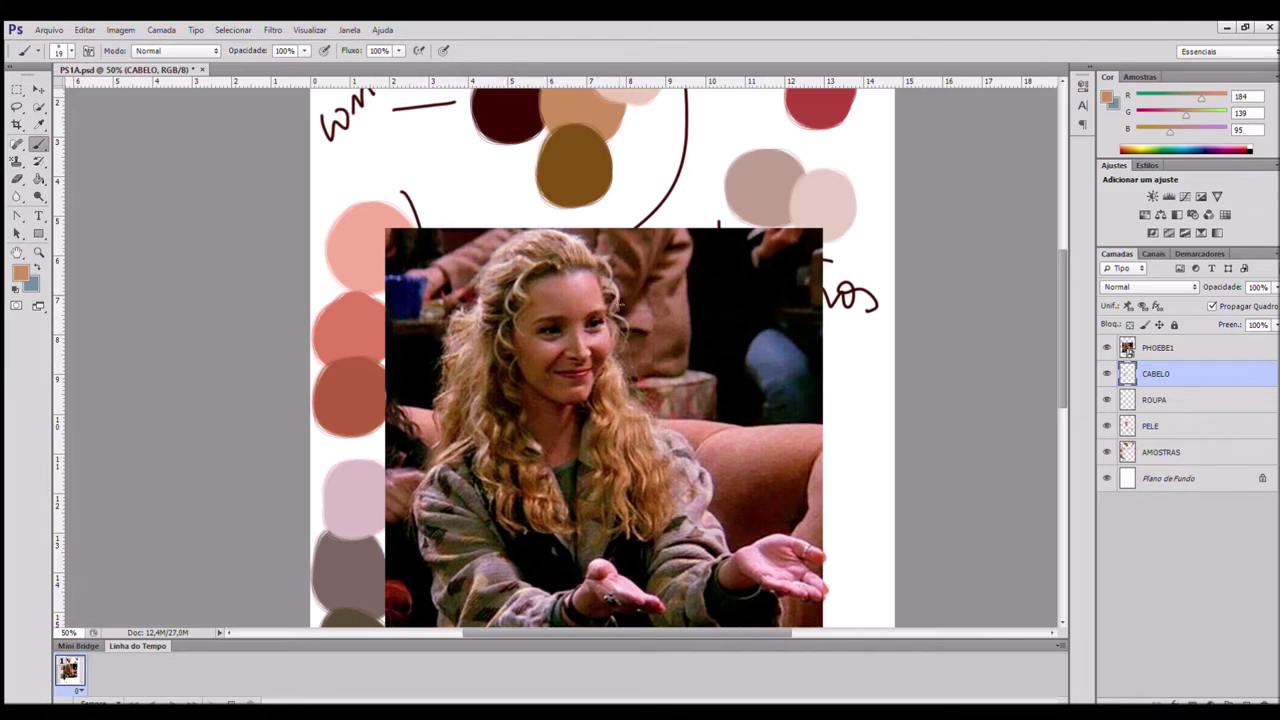
pyautogui.click(1106, 348)
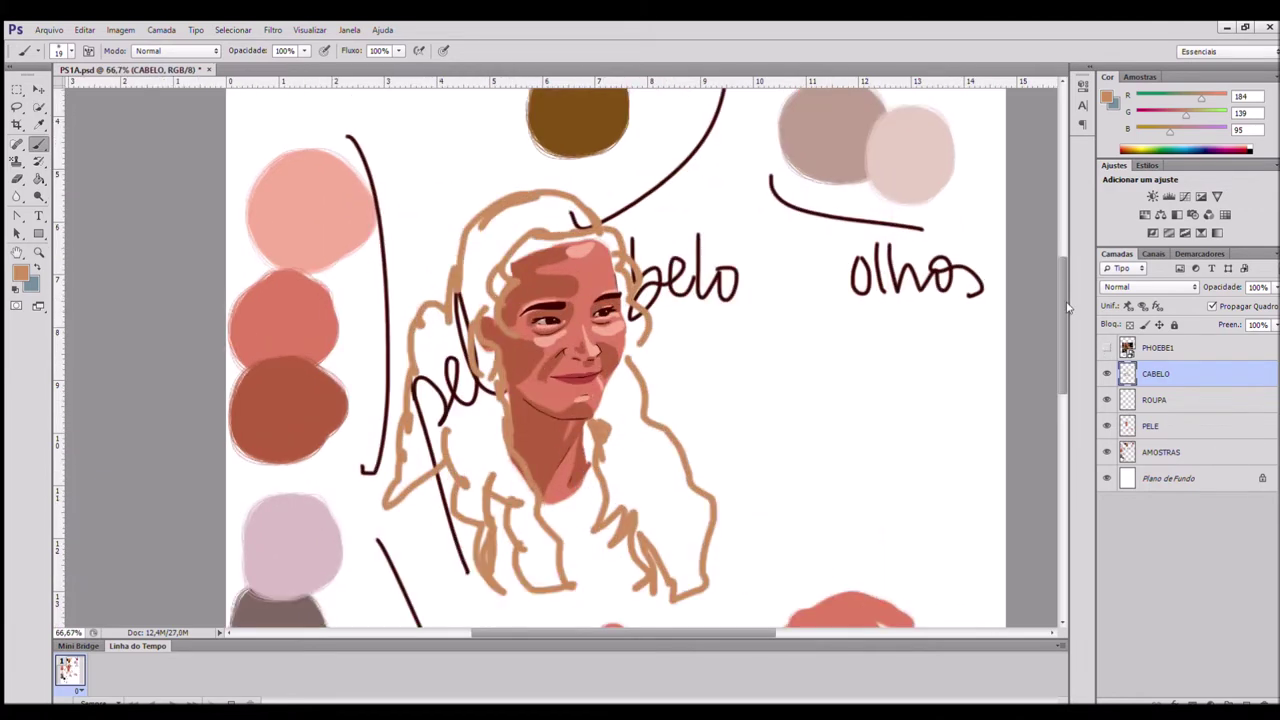
pyautogui.moveTo(511, 226)
pyautogui.mouseDown()
pyautogui.moveTo(470, 352)
pyautogui.moveTo(443, 373)
pyautogui.moveTo(420, 470)
pyautogui.moveTo(485, 350)
pyautogui.moveTo(510, 470)
pyautogui.moveTo(481, 511)
pyautogui.moveTo(512, 600)
pyautogui.moveTo(530, 535)
pyautogui.moveTo(558, 595)
pyautogui.moveTo(593, 437)
pyautogui.moveTo(600, 522)
pyautogui.moveTo(612, 365)
pyautogui.moveTo(640, 450)
pyautogui.moveTo(631, 540)
pyautogui.moveTo(698, 596)
pyautogui.moveTo(708, 490)
pyautogui.moveTo(652, 432)
pyautogui.moveTo(662, 545)
pyautogui.mouseUp()
pyautogui.moveTo(524, 201)
pyautogui.mouseDown()
pyautogui.moveTo(592, 230)
pyautogui.moveTo(523, 244)
pyautogui.mouseUp()
# - Build up the curls beside the right-hand temple and cheek with a 7 px brush, and taper the hanging curl's tip with the Eraser
pyautogui.hotkey('ctrl', '+')
pyautogui.hotkey('ctrl', '+')
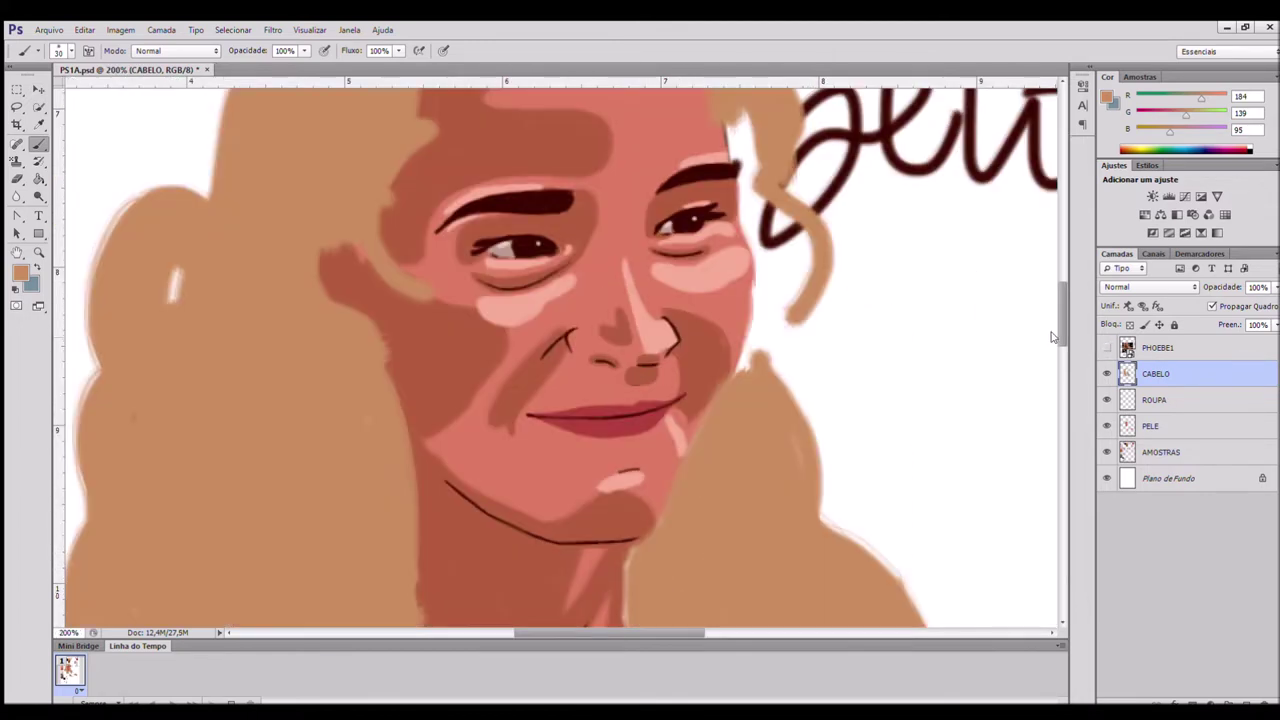
pyautogui.press('e')
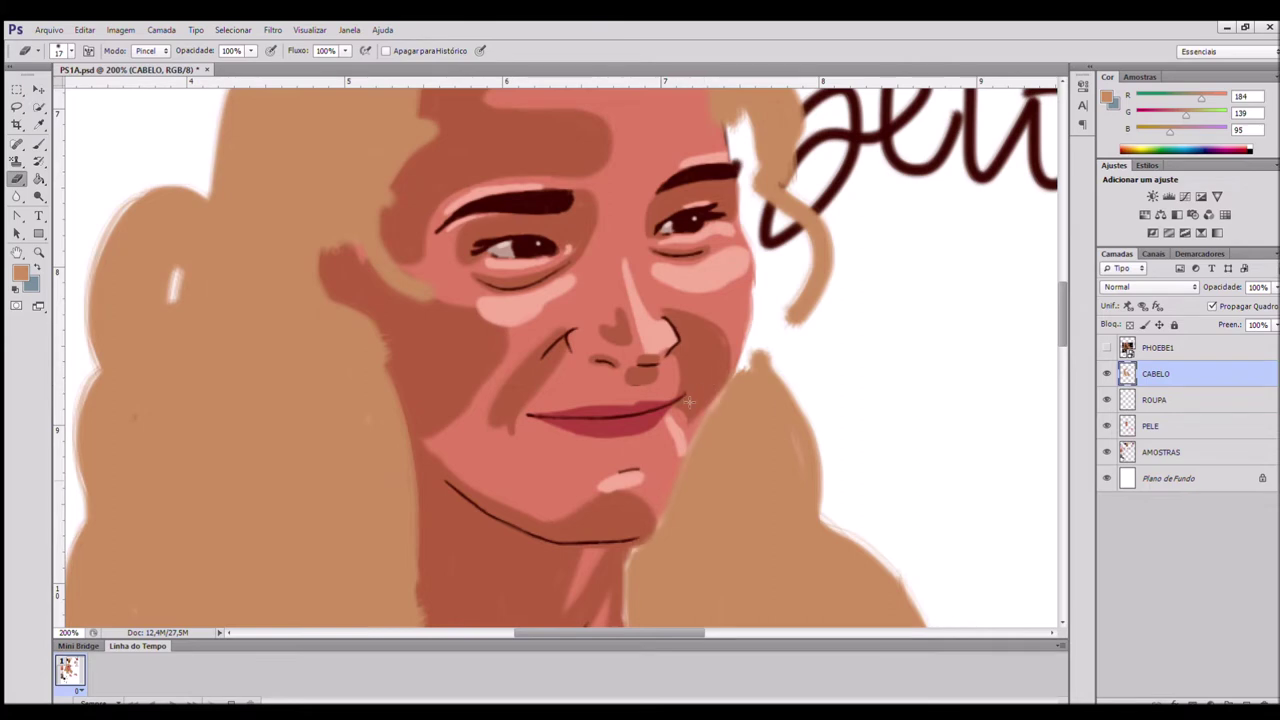
pyautogui.press('b')
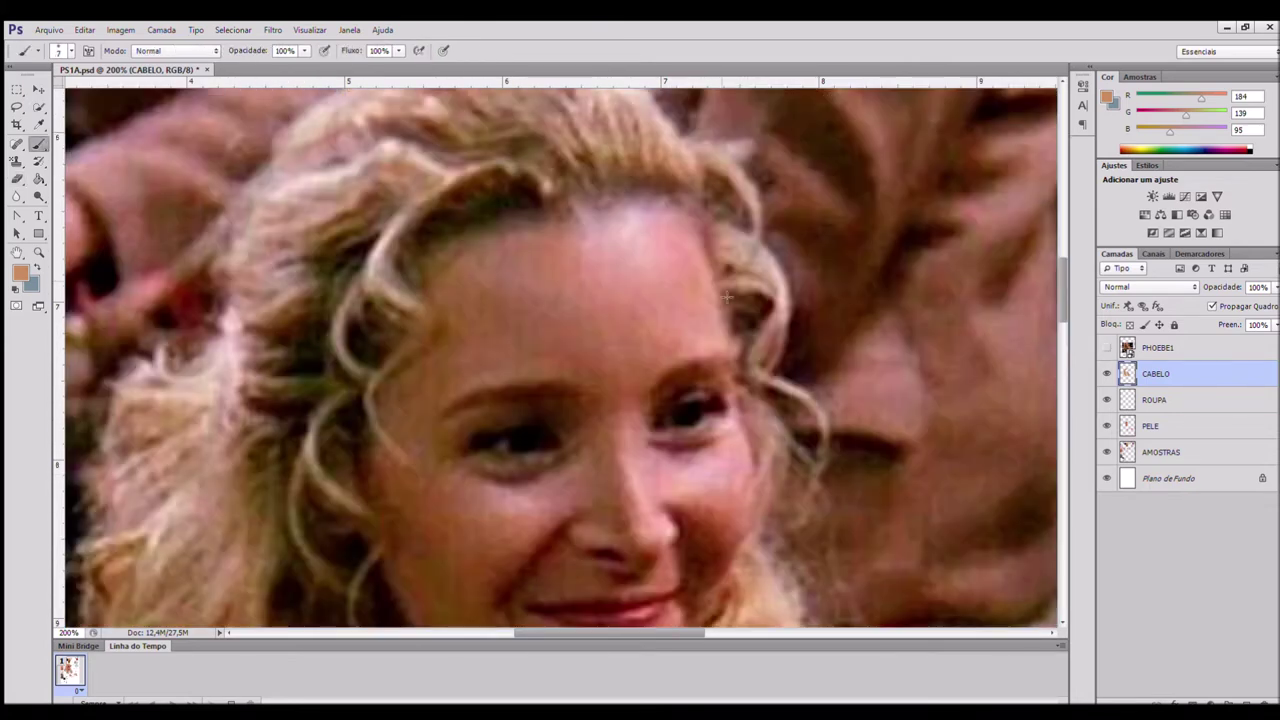
pyautogui.scroll(3, 758, 320)
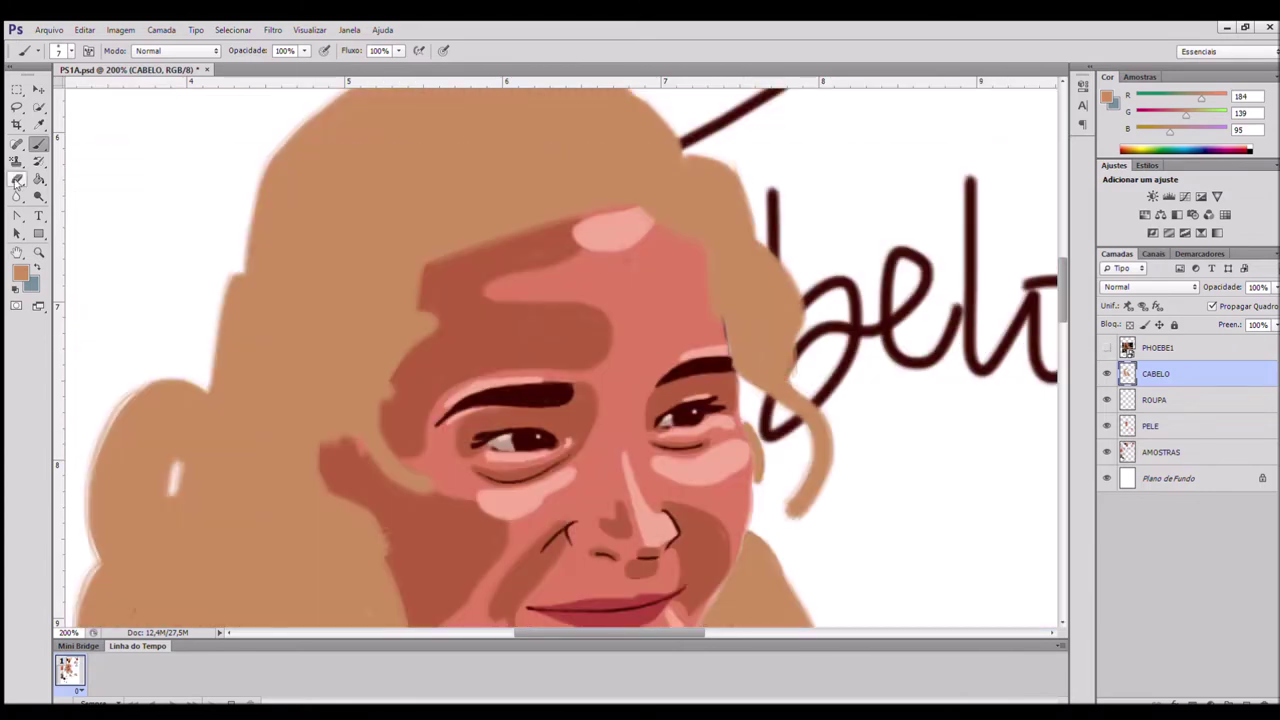
pyautogui.click(1107, 348)
pyautogui.click(1107, 348)
pyautogui.press(']')
pyautogui.moveTo(739, 376); pyautogui.dragTo(750, 426)
pyautogui.click(18, 179)
pyautogui.moveTo(832, 442)
pyautogui.mouseDown()
pyautogui.moveTo(794, 508)
pyautogui.moveTo(820, 466)
pyautogui.mouseUp()
# - Refine the edges of the right-hand curls and the hair beside the face with tan brush strokes
pyautogui.click(38, 144)
pyautogui.hotkey('ctrl', '+')
pyautogui.hotkey('ctrl', '+')
pyautogui.scroll(-4, 684, 360)
pyautogui.moveTo(764, 280); pyautogui.dragTo(676, 392)
pyautogui.moveTo(754, 318); pyautogui.dragTo(645, 399)
pyautogui.moveTo(771, 240); pyautogui.dragTo(738, 352)
pyautogui.moveTo(696, 122); pyautogui.dragTo(716, 180)
pyautogui.moveTo(604, 233); pyautogui.dragTo(582, 157)
pyautogui.moveTo(606, 447); pyautogui.dragTo(680, 540)
pyautogui.moveTo(618, 452); pyautogui.dragTo(697, 572)
# - Taper the lock over the left-hand temple and add fine strands across the ear with a 2 px brush, checking the photo
pyautogui.hotkey('ctrl', '-')
pyautogui.hotkey('ctrl', '-')
pyautogui.scroll(1, 720, 400)
pyautogui.click(1106, 348)
pyautogui.click(1106, 348)
pyautogui.hscroll(-4, 1000, 320)
pyautogui.click(1106, 349)
pyautogui.click(1106, 347)
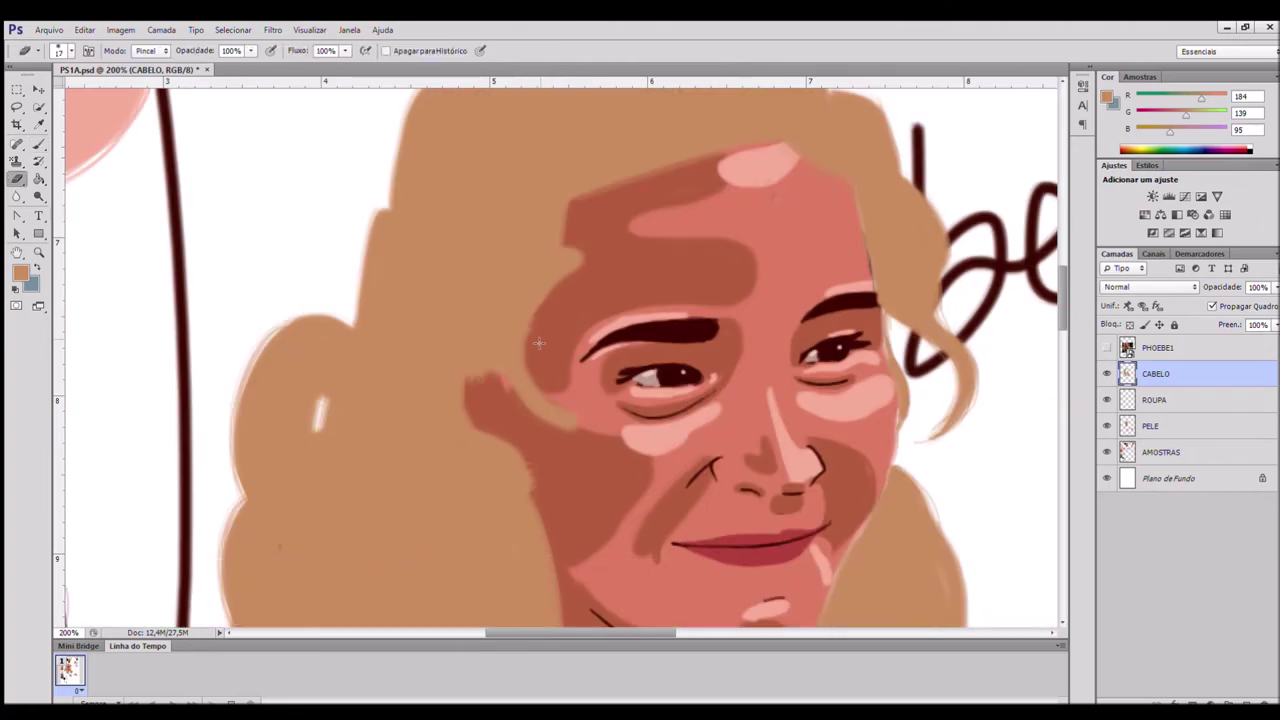
pyautogui.scroll(2, 618, 489)
pyautogui.moveTo(372, 422); pyautogui.dragTo(394, 404)
pyautogui.moveTo(454, 420); pyautogui.dragTo(424, 514)
pyautogui.hotkey('ctrl', '-')
pyautogui.hotkey('ctrl', '-')
pyautogui.moveTo(302, 314)
pyautogui.mouseDown()
pyautogui.moveTo(332, 288)
pyautogui.moveTo(348, 321)
pyautogui.mouseUp()
pyautogui.hotkey('ctrl', 'z')
pyautogui.click(1107, 348)
pyautogui.click(1107, 348)
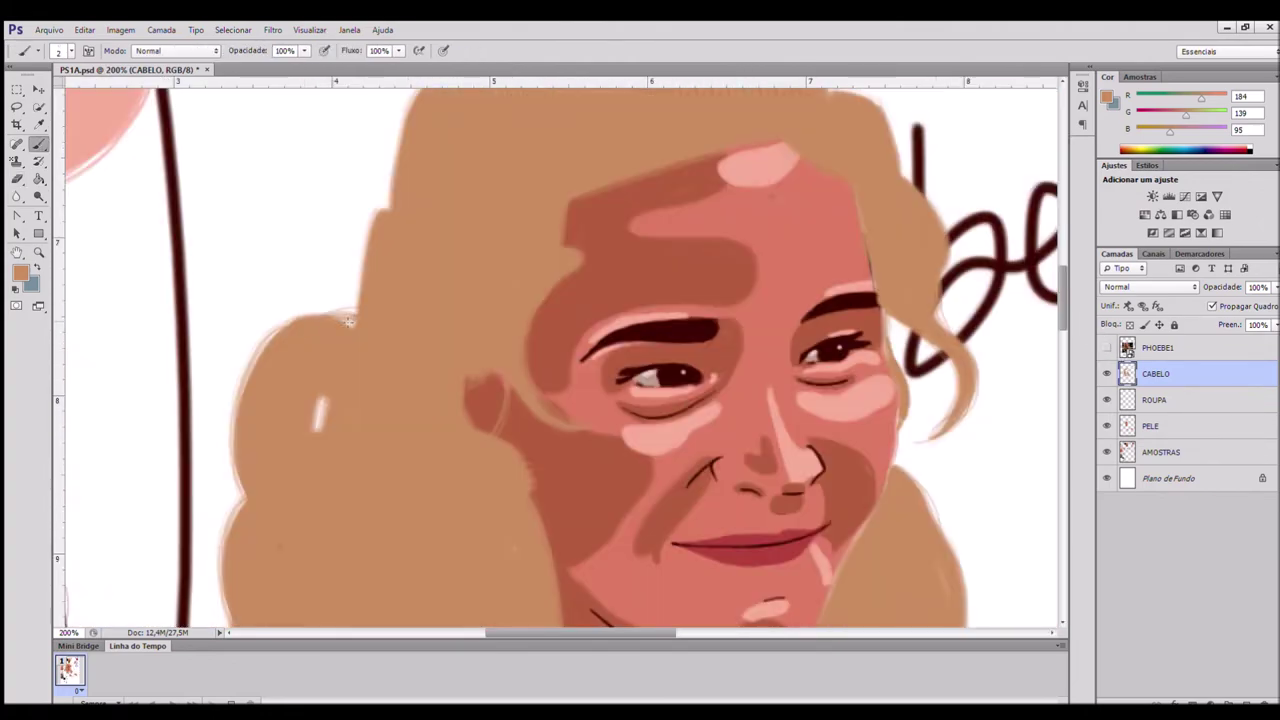
# - Draw fine pointed and curled strands at the lower tips of the two left-hand locks with the 2 px tan brush
pyautogui.scroll(-5, 578, 325)
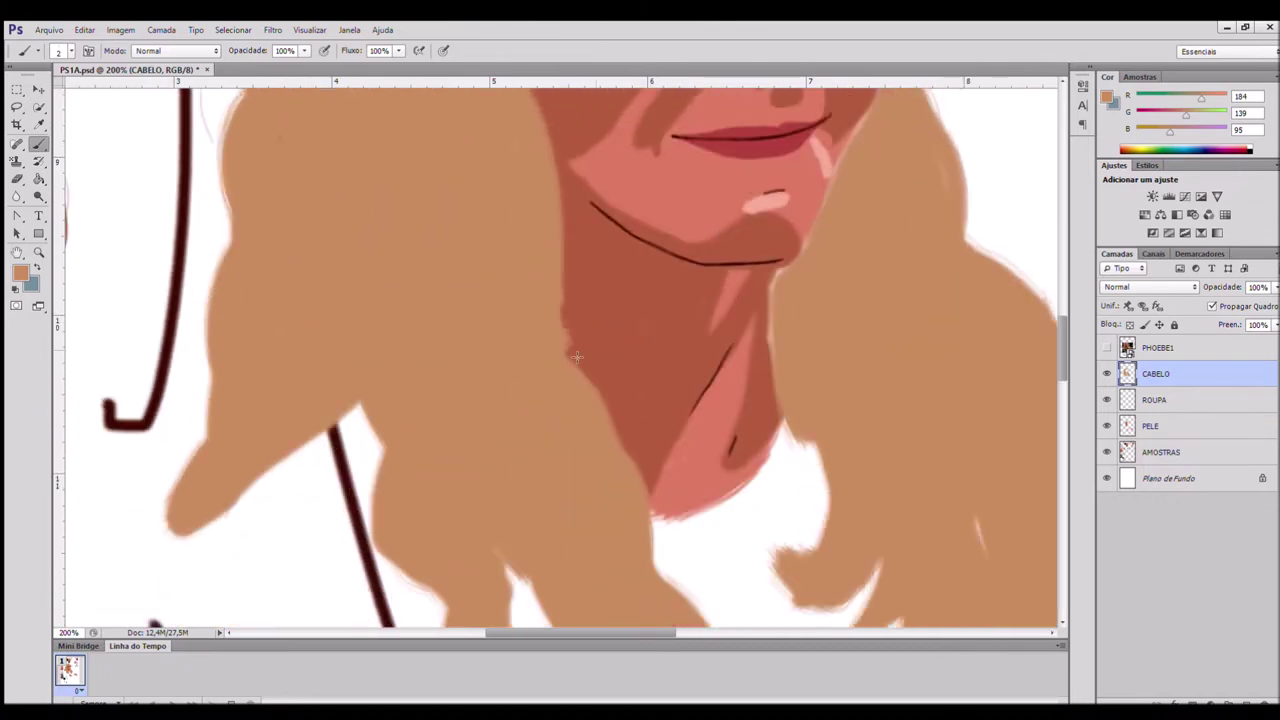
pyautogui.scroll(1, 165, 393)
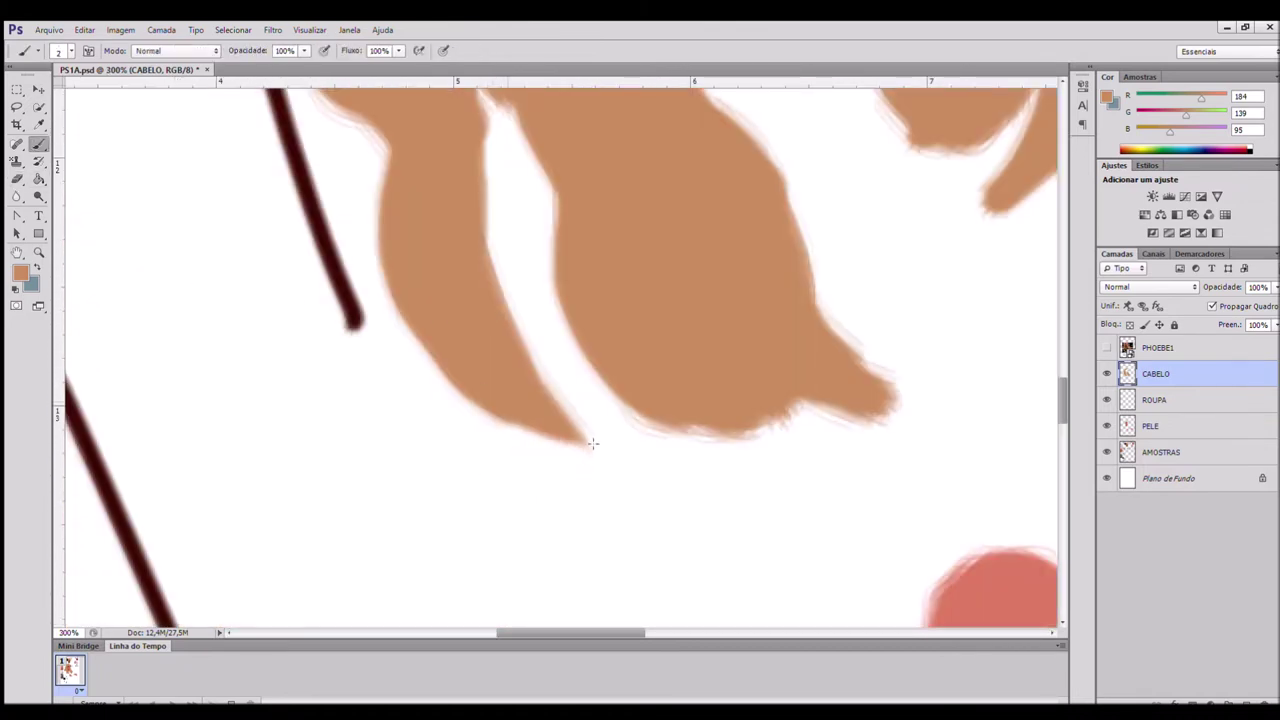
pyautogui.moveTo(592, 443)
pyautogui.mouseDown()
pyautogui.moveTo(470, 402)
pyautogui.moveTo(492, 452)
pyautogui.moveTo(484, 437)
pyautogui.mouseUp()
pyautogui.moveTo(660, 426); pyautogui.dragTo(716, 454)
pyautogui.moveTo(882, 381); pyautogui.dragTo(935, 435)
pyautogui.moveTo(830, 406)
pyautogui.mouseDown()
pyautogui.moveTo(838, 444)
pyautogui.moveTo(812, 478)
pyautogui.moveTo(840, 470)
pyautogui.mouseUp()
pyautogui.moveTo(748, 436); pyautogui.dragTo(741, 482)
pyautogui.hotkey('ctrl', 'z')
pyautogui.moveTo(532, 437); pyautogui.dragTo(575, 476)
pyautogui.moveTo(785, 419); pyautogui.dragTo(786, 464)
pyautogui.moveTo(750, 434); pyautogui.dragTo(797, 459)
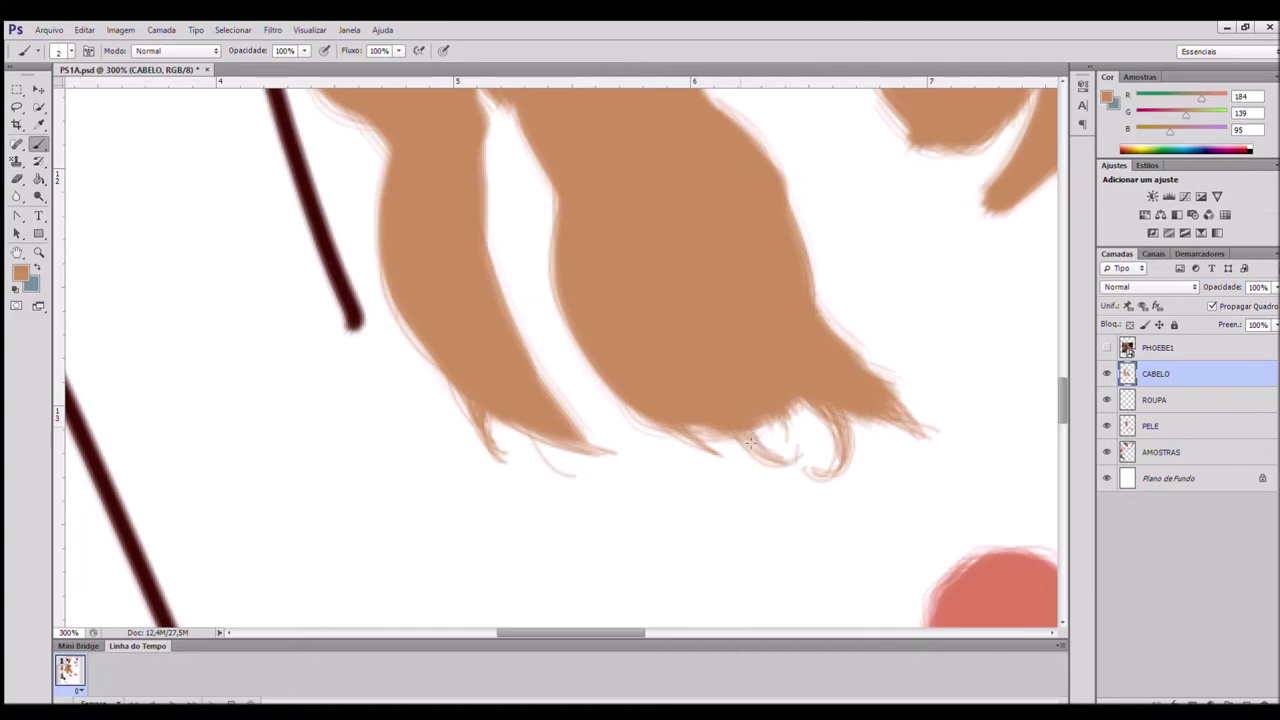
# - Add small curls to the left-hand lock ends and fine strands along the inner edge of the right-hand hair
pyautogui.hscroll(5, 750, 442)
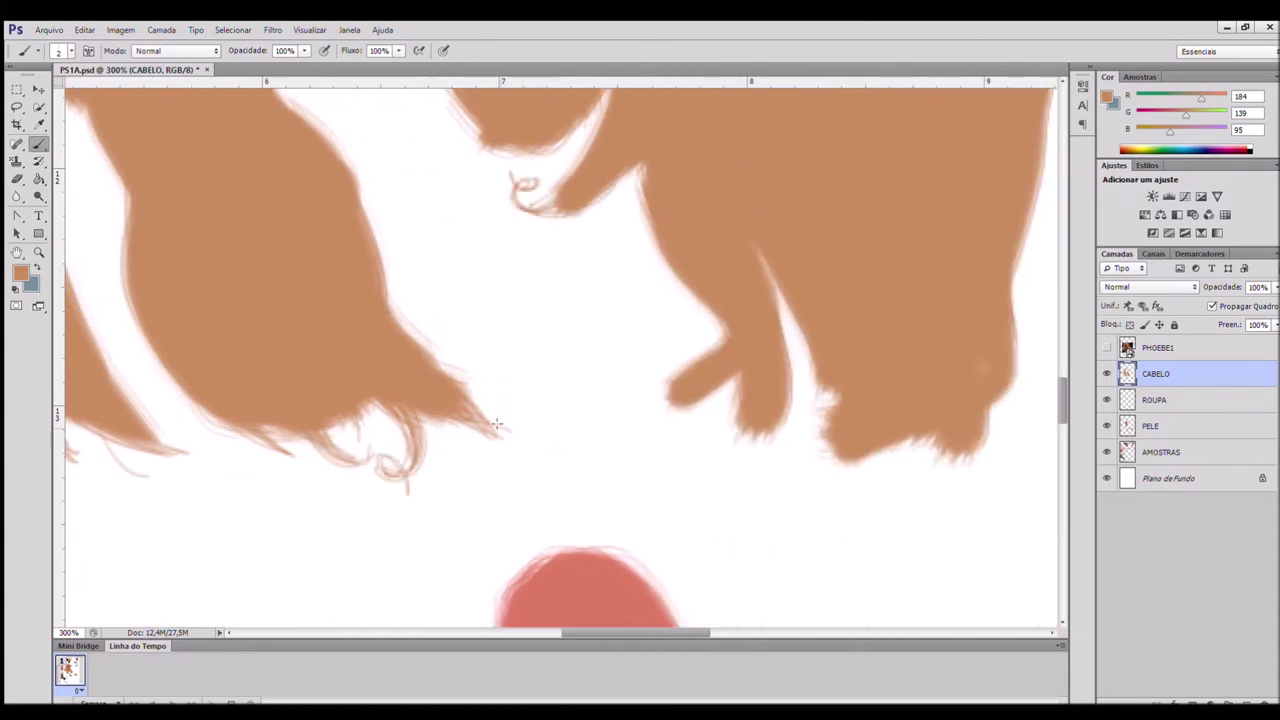
pyautogui.moveTo(496, 425); pyautogui.dragTo(520, 432)
pyautogui.moveTo(150, 465); pyautogui.dragTo(157, 487)
pyautogui.moveTo(638, 366); pyautogui.dragTo(688, 410)
pyautogui.moveTo(640, 184); pyautogui.dragTo(690, 289)
pyautogui.moveTo(637, 362); pyautogui.dragTo(656, 394)
# - Narrow the small hooked lock and open a gap between the lower tips of the right-hand hair with the Eraser
pyautogui.click(17, 179)
pyautogui.moveTo(718, 345); pyautogui.dragTo(666, 388)
pyautogui.moveTo(737, 386); pyautogui.dragTo(750, 440)
pyautogui.moveTo(900, 438); pyautogui.dragTo(936, 430)
pyautogui.click(37, 141)
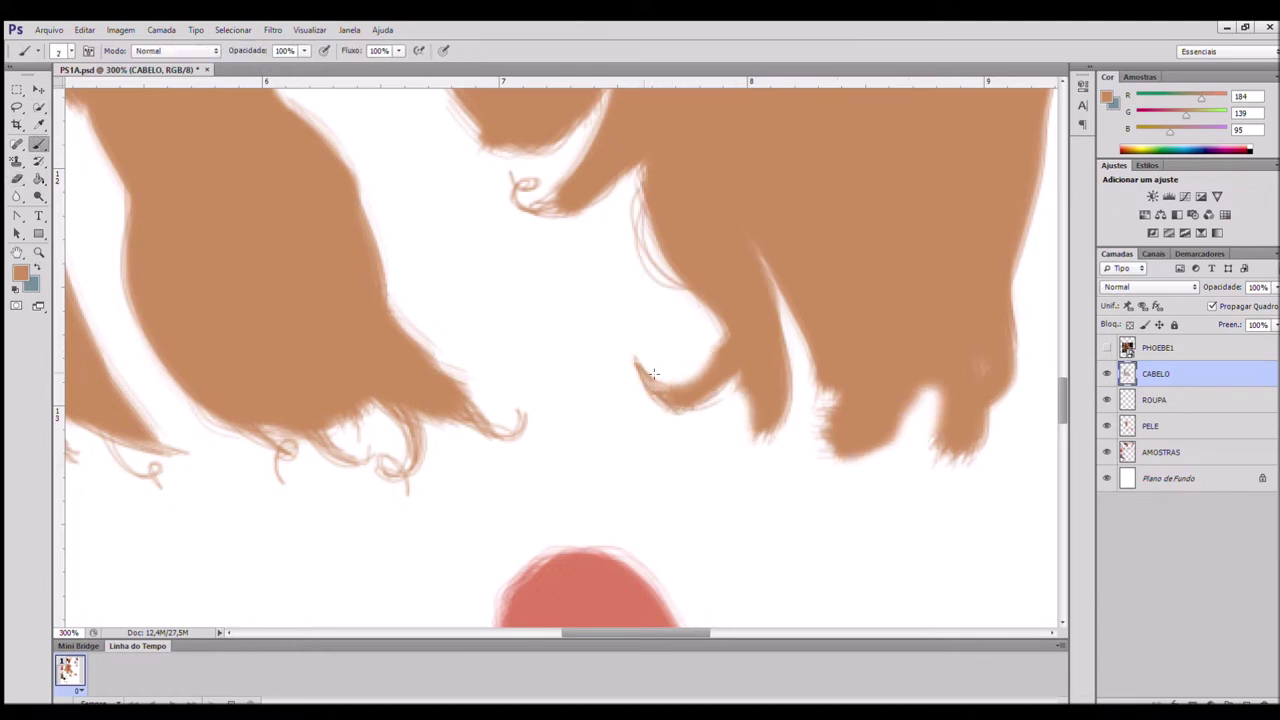
# - Draw looping curled strands hanging from the lower tips of the right-hand hair with the 2 px tan brush
pyautogui.moveTo(765, 415)
pyautogui.mouseDown()
pyautogui.moveTo(708, 440)
pyautogui.moveTo(697, 503)
pyautogui.mouseUp()
pyautogui.moveTo(835, 405); pyautogui.dragTo(822, 498)
pyautogui.moveTo(828, 440); pyautogui.dragTo(862, 495)
pyautogui.moveTo(934, 390); pyautogui.dragTo(890, 443)
pyautogui.moveTo(936, 445); pyautogui.dragTo(955, 519)
pyautogui.moveTo(930, 412)
pyautogui.mouseDown()
pyautogui.moveTo(902, 446)
pyautogui.moveTo(884, 535)
pyautogui.mouseUp()
pyautogui.moveTo(938, 400); pyautogui.dragTo(868, 495)
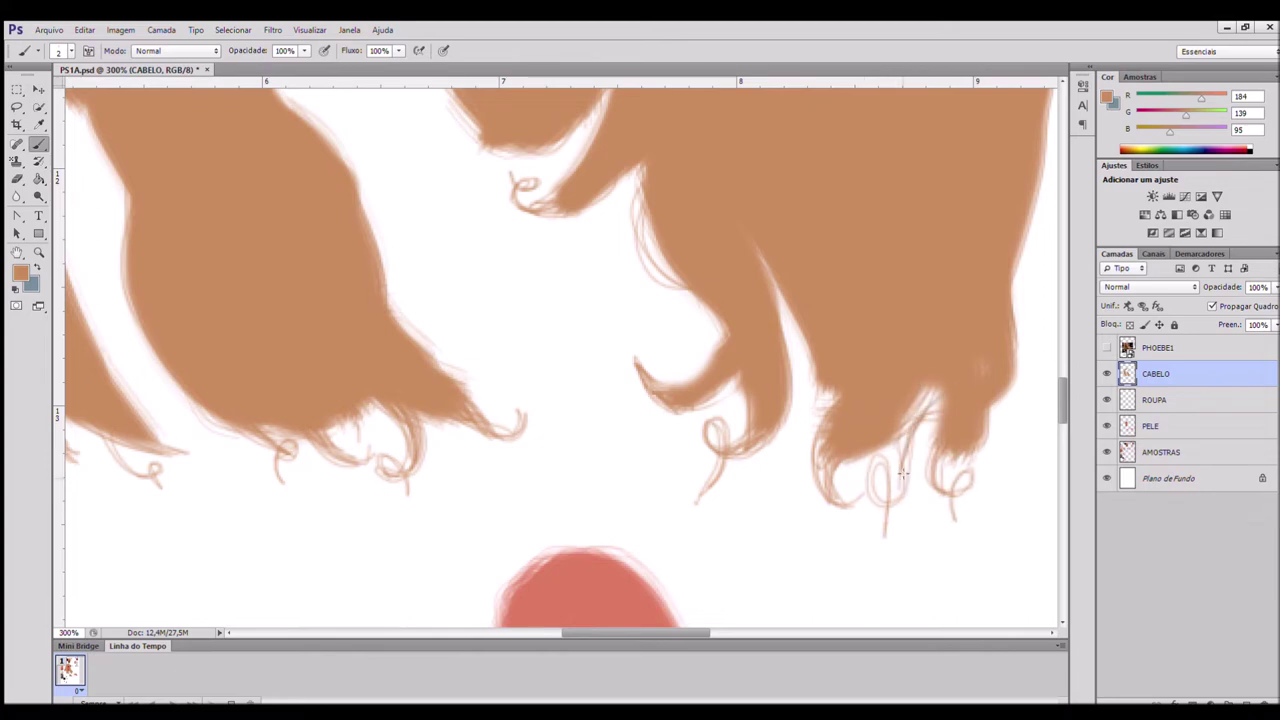
pyautogui.moveTo(903, 450); pyautogui.dragTo(884, 535)
pyautogui.moveTo(936, 452); pyautogui.dragTo(943, 500)
# - Add fine strands along the outer edge of the right-hand hair and around its small inner locks
pyautogui.moveTo(997, 406); pyautogui.dragTo(955, 498)
pyautogui.moveTo(1052, 160); pyautogui.dragTo(1016, 305)
pyautogui.moveTo(1040, 182); pyautogui.dragTo(1013, 294)
pyautogui.moveTo(592, 112); pyautogui.dragTo(508, 164)
pyautogui.moveTo(606, 194); pyautogui.dragTo(674, 276)
pyautogui.moveTo(716, 365)
pyautogui.mouseDown()
pyautogui.moveTo(671, 302)
pyautogui.moveTo(650, 365)
pyautogui.mouseUp()
pyautogui.hotkey('ctrl', '-')
pyautogui.hotkey('ctrl', '-')
pyautogui.hotkey('ctrl', '-')
pyautogui.scroll(3, 650, 316)
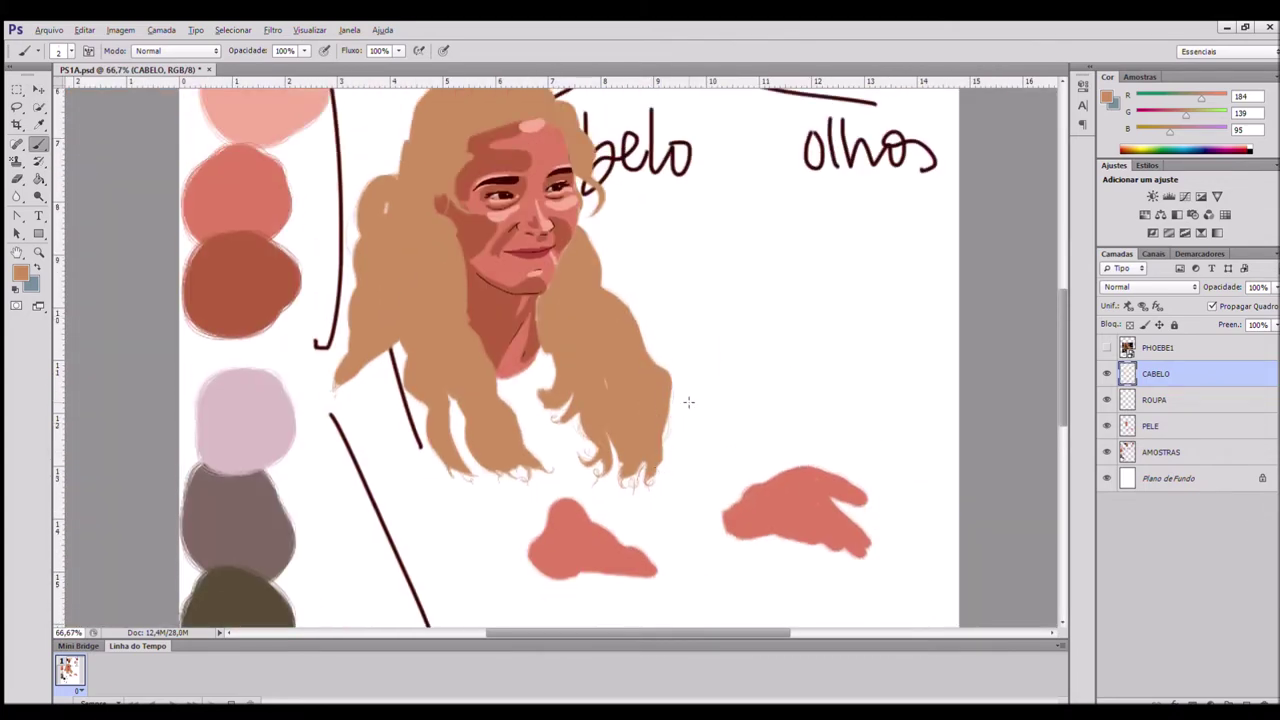
# - Sample the dark brown hair swatch for the brush and examine the hair shadows on the PHOEBE1 reference photo
pyautogui.scroll(7, 692, 422)
pyautogui.keyDown('alt'); pyautogui.click(538, 193); pyautogui.keyUp('alt')
pyautogui.click(1107, 348)
pyautogui.hotkey('ctrl', '+')
pyautogui.hotkey('ctrl', '+')
pyautogui.hscroll(-6, 562, 243)
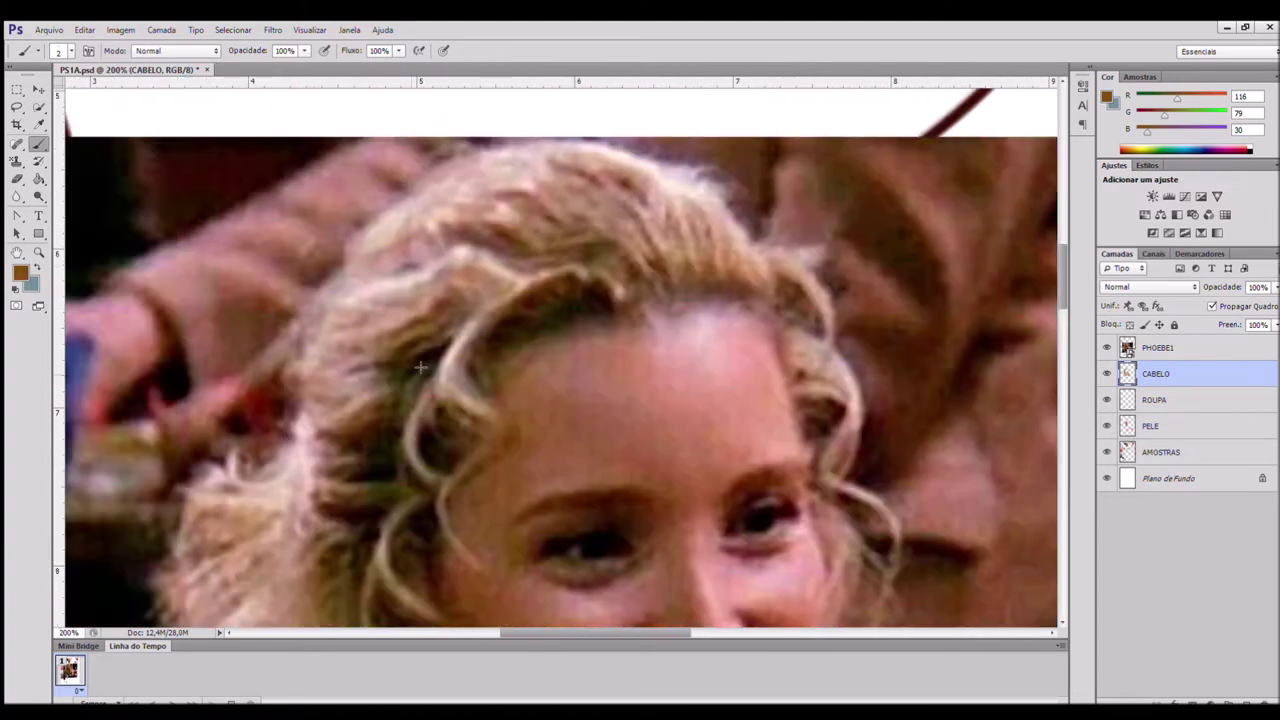
pyautogui.scroll(-3, 410, 363)
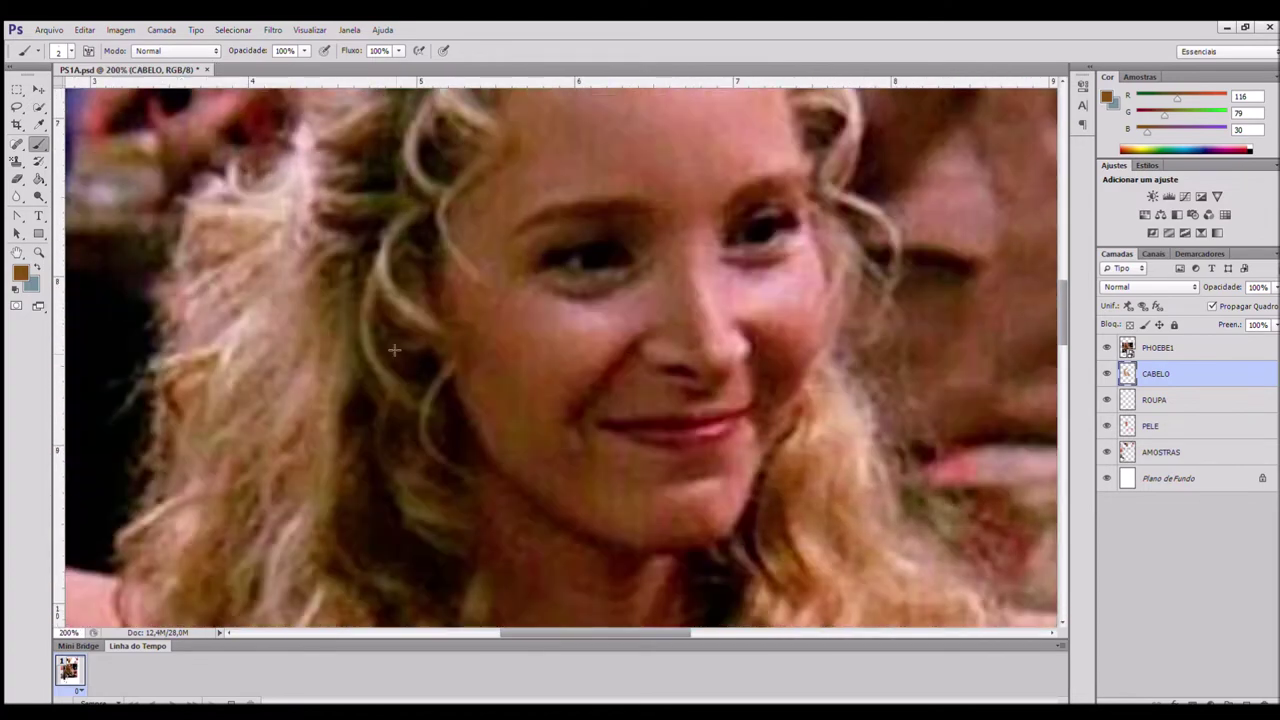
pyautogui.scroll(-1, 429, 349)
pyautogui.scroll(-3, 357, 350)
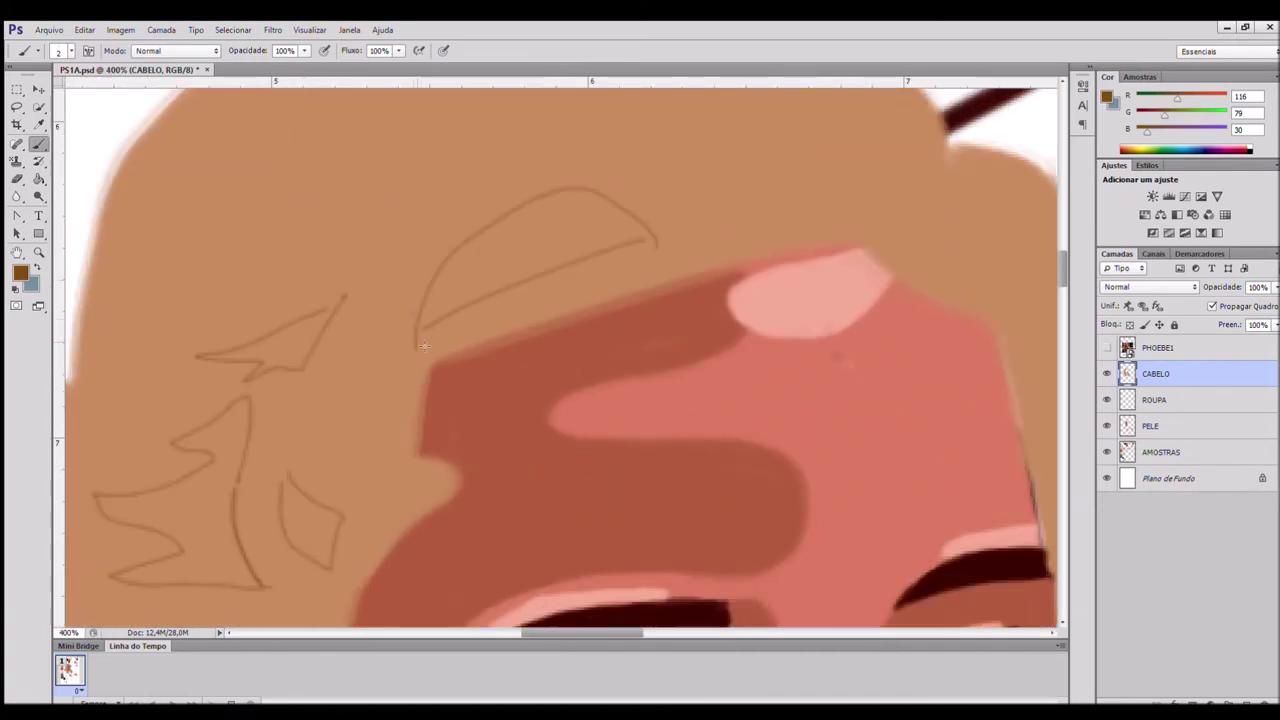
# - Outline the curved hair shadow above the forehead and fill it with a larger dark brown brush
pyautogui.moveTo(417, 345); pyautogui.dragTo(425, 459)
pyautogui.moveTo(420, 405)
pyautogui.mouseDown()
pyautogui.moveTo(506, 335)
pyautogui.moveTo(578, 300)
pyautogui.moveTo(540, 228)
pyautogui.mouseUp()
pyautogui.press(']')
pyautogui.press(']')
pyautogui.press(']')
pyautogui.press(']')
pyautogui.moveTo(490, 246)
pyautogui.mouseDown()
pyautogui.moveTo(422, 420)
pyautogui.moveTo(505, 229)
pyautogui.moveTo(579, 198)
pyautogui.moveTo(620, 283)
pyautogui.moveTo(585, 253)
pyautogui.moveTo(583, 292)
pyautogui.moveTo(527, 305)
pyautogui.moveTo(542, 216)
pyautogui.mouseUp()
# - Fill the outlined jagged and diamond-shaped hair shadows beside the left-hand temple, ear and cheek with dark brown
pyautogui.hscroll(-3, 310, 540)
pyautogui.moveTo(526, 318)
pyautogui.mouseDown()
pyautogui.moveTo(497, 332)
pyautogui.moveTo(501, 363)
pyautogui.moveTo(414, 357)
pyautogui.moveTo(499, 327)
pyautogui.moveTo(436, 357)
pyautogui.moveTo(495, 365)
pyautogui.moveTo(436, 370)
pyautogui.moveTo(508, 396)
pyautogui.moveTo(541, 361)
pyautogui.moveTo(607, 354)
pyautogui.moveTo(610, 323)
pyautogui.moveTo(637, 359)
pyautogui.mouseUp()
pyautogui.scroll(-4, 450, 360)
pyautogui.hscroll(-3, 607, 352)
pyautogui.moveTo(490, 283)
pyautogui.mouseDown()
pyautogui.moveTo(558, 243)
pyautogui.moveTo(565, 300)
pyautogui.moveTo(425, 338)
pyautogui.moveTo(520, 340)
pyautogui.moveTo(433, 348)
pyautogui.moveTo(520, 395)
pyautogui.moveTo(450, 418)
pyautogui.moveTo(540, 380)
pyautogui.moveTo(550, 406)
pyautogui.mouseUp()
pyautogui.scroll(-3, 551, 407)
pyautogui.scroll(2, 523, 360)
pyautogui.moveTo(528, 208)
pyautogui.mouseDown()
pyautogui.moveTo(527, 243)
pyautogui.moveTo(580, 254)
pyautogui.moveTo(546, 248)
pyautogui.mouseUp()
pyautogui.moveTo(558, 285)
pyautogui.mouseDown()
pyautogui.moveTo(610, 310)
pyautogui.moveTo(635, 355)
pyautogui.moveTo(650, 440)
pyautogui.moveTo(656, 392)
pyautogui.moveTo(625, 375)
pyautogui.moveTo(640, 326)
pyautogui.mouseUp()
# - Fill the large wavy shadow and the pointed one below it in the left-hand hair beside the neck
pyautogui.scroll(-3, 640, 330)
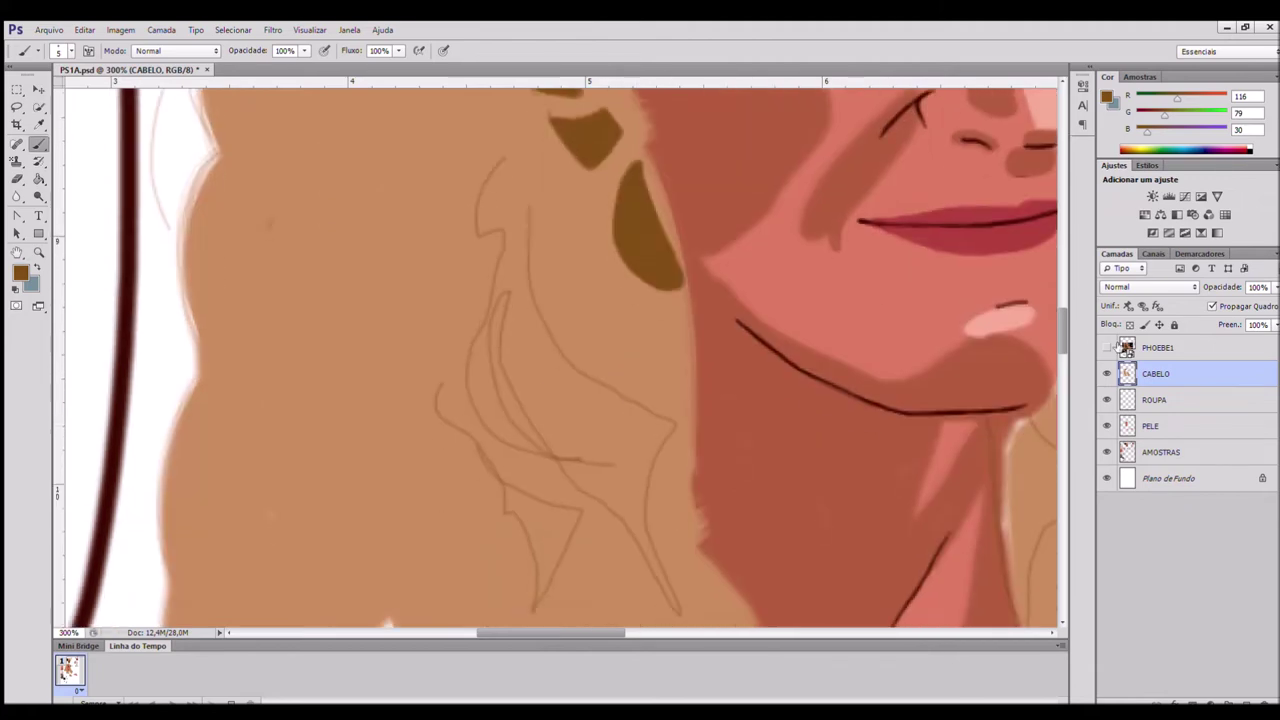
pyautogui.click(1107, 347)
pyautogui.click(1107, 347)
pyautogui.moveTo(560, 455)
pyautogui.mouseDown()
pyautogui.moveTo(500, 430)
pyautogui.moveTo(470, 360)
pyautogui.moveTo(575, 460)
pyautogui.moveTo(496, 289)
pyautogui.moveTo(500, 165)
pyautogui.moveTo(522, 290)
pyautogui.mouseUp()
pyautogui.moveTo(540, 430)
pyautogui.mouseDown()
pyautogui.moveTo(630, 518)
pyautogui.moveTo(640, 450)
pyautogui.moveTo(628, 405)
pyautogui.moveTo(540, 355)
pyautogui.moveTo(625, 481)
pyautogui.moveTo(520, 423)
pyautogui.moveTo(540, 345)
pyautogui.moveTo(535, 422)
pyautogui.moveTo(561, 395)
pyautogui.mouseUp()
pyautogui.press('[')
pyautogui.press('[')
pyautogui.press('[')
pyautogui.scroll(-3, 556, 418)
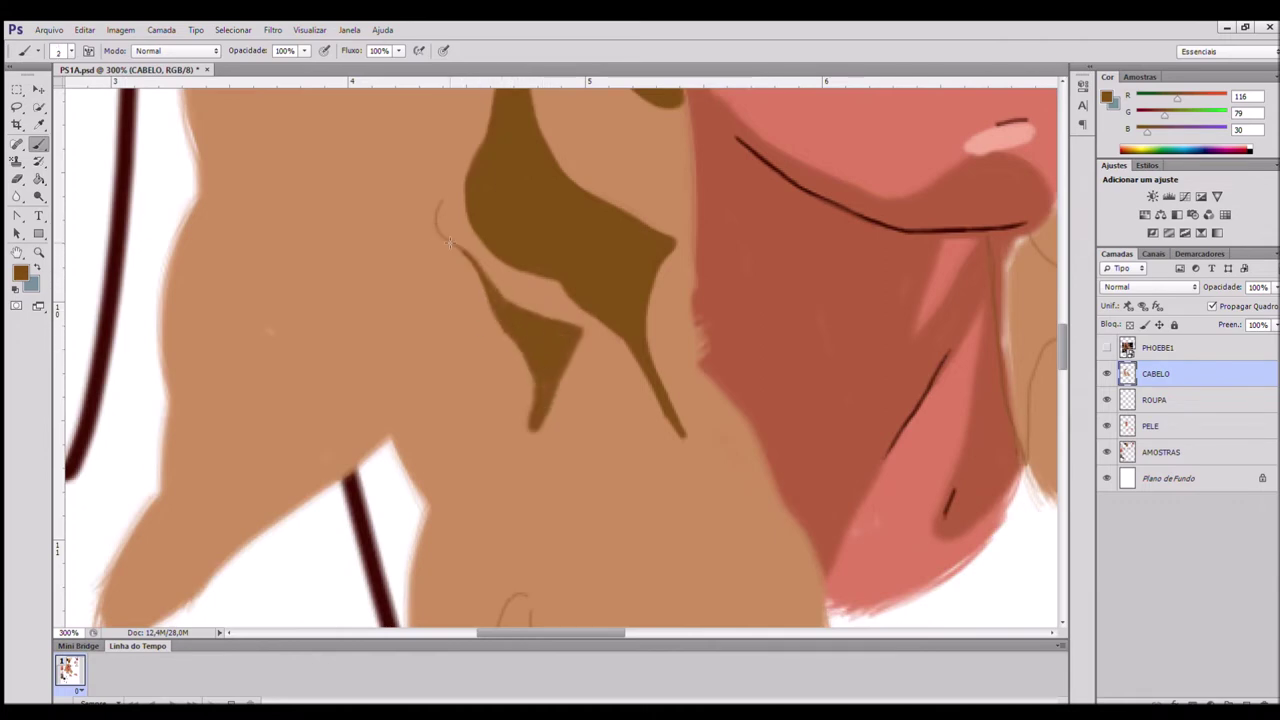
# - Fill the small oval shadow in the lower part of the left-hand hair with dark brown
pyautogui.scroll(-5, 449, 242)
pyautogui.moveTo(560, 452)
pyautogui.mouseDown()
pyautogui.moveTo(508, 380)
pyautogui.moveTo(565, 456)
pyautogui.mouseUp()
pyautogui.hotkey('ctrl', '-')
pyautogui.hotkey('ctrl', '-')
# - Draw a thin curved dark strand in the right-hand hair beside the chin with a smaller brush
pyautogui.hotkey('ctrl', '+')
pyautogui.hotkey('ctrl', '+')
pyautogui.hotkey('ctrl', '+')
pyautogui.press('[')
pyautogui.press('[')
pyautogui.moveTo(636, 296); pyautogui.dragTo(678, 429)
# - Paint a dark shadow along the right-hand hair's inner edge by the jaw, with a tapered strand branching off it
pyautogui.press(']')
pyautogui.press(']')
pyautogui.moveTo(609, 196)
pyautogui.mouseDown()
pyautogui.moveTo(593, 238)
pyautogui.moveTo(656, 112)
pyautogui.moveTo(573, 303)
pyautogui.mouseUp()
pyautogui.hotkey('ctrl', 'z')
pyautogui.moveTo(605, 239); pyautogui.dragTo(473, 446)
pyautogui.moveTo(457, 397)
pyautogui.mouseDown()
pyautogui.moveTo(481, 392)
pyautogui.moveTo(575, 284)
pyautogui.moveTo(583, 254)
pyautogui.mouseUp()
pyautogui.moveTo(463, 498)
pyautogui.mouseDown()
pyautogui.moveTo(453, 404)
pyautogui.moveTo(472, 466)
pyautogui.mouseUp()
pyautogui.scroll(-2, 460, 431)
pyautogui.moveTo(558, 255); pyautogui.dragTo(579, 302)
pyautogui.moveTo(577, 222); pyautogui.dragTo(585, 324)
pyautogui.moveTo(568, 280); pyautogui.dragTo(606, 347)
# - Fill the pointed shadow wedge between the neck and the right-hand hair with dark brown strokes
pyautogui.scroll(-1, 530, 420)
pyautogui.moveTo(482, 505); pyautogui.dragTo(495, 574)
pyautogui.moveTo(494, 570)
pyautogui.mouseDown()
pyautogui.moveTo(463, 396)
pyautogui.moveTo(480, 505)
pyautogui.mouseUp()
pyautogui.moveTo(485, 500)
pyautogui.mouseDown()
pyautogui.moveTo(522, 395)
pyautogui.moveTo(522, 345)
pyautogui.mouseUp()
pyautogui.moveTo(480, 295); pyautogui.dragTo(470, 390)
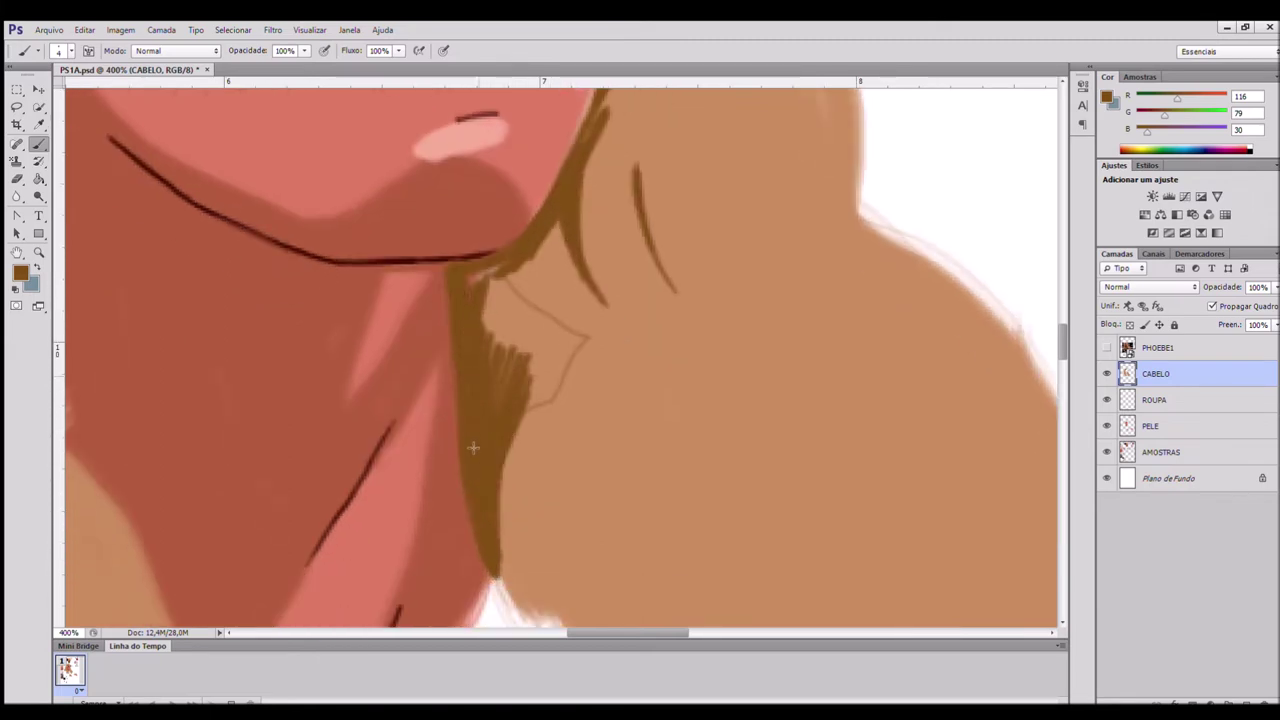
pyautogui.moveTo(492, 328); pyautogui.dragTo(518, 390)
pyautogui.moveTo(524, 333); pyautogui.dragTo(534, 396)
pyautogui.moveTo(497, 262)
pyautogui.mouseDown()
pyautogui.moveTo(486, 330)
pyautogui.moveTo(520, 300)
pyautogui.moveTo(580, 340)
pyautogui.moveTo(555, 350)
pyautogui.moveTo(540, 330)
pyautogui.mouseUp()
# - Check the reference photo and add a short dark stroke in the left-hand lock beside the neck
pyautogui.hotkey('ctrl', '-')
pyautogui.hotkey('ctrl', '-')
pyautogui.hotkey('ctrl', '-')
pyautogui.click(1107, 348)
pyautogui.click(1107, 348)
pyautogui.moveTo(437, 424); pyautogui.dragTo(449, 444)
# - Draw a wavy dark strand in the right-hand hair above the hooked lock, thickening its upper bends
pyautogui.click(1106, 347)
pyautogui.click(1106, 347)
pyautogui.click(1107, 348)
pyautogui.click(1107, 348)
pyautogui.hotkey('ctrl', '+')
pyautogui.hotkey('ctrl', '+')
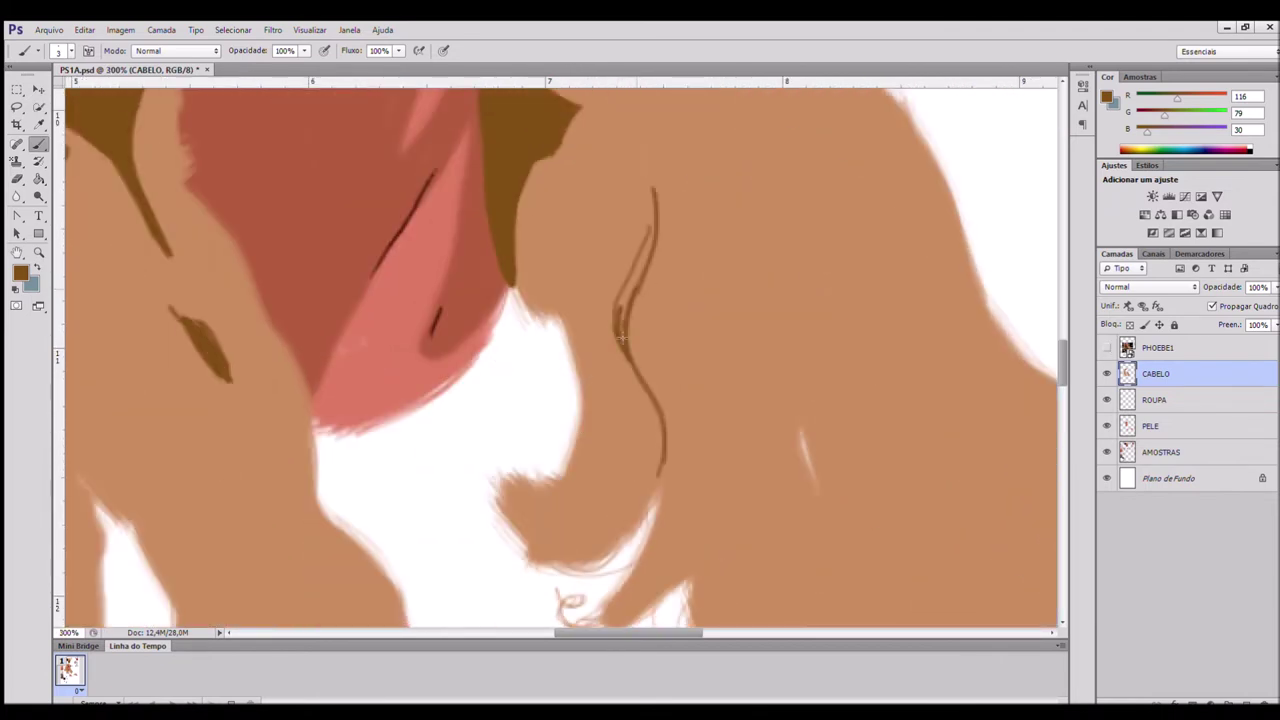
pyautogui.moveTo(652, 212); pyautogui.dragTo(640, 274)
# - Draw a long tapered dark strand down the middle of the right-hand hair and thicken its lower curve
pyautogui.hscroll(6, 645, 270)
pyautogui.moveTo(490, 311); pyautogui.dragTo(540, 581)
pyautogui.moveTo(496, 350); pyautogui.dragTo(548, 568)
pyautogui.moveTo(516, 408); pyautogui.dragTo(534, 443)
pyautogui.moveTo(550, 528); pyautogui.dragTo(549, 545)
# - Add curved dark strands above the lower tips of the right-hand hair, following the reference photo
pyautogui.moveTo(1063, 377); pyautogui.dragTo(1065, 394)
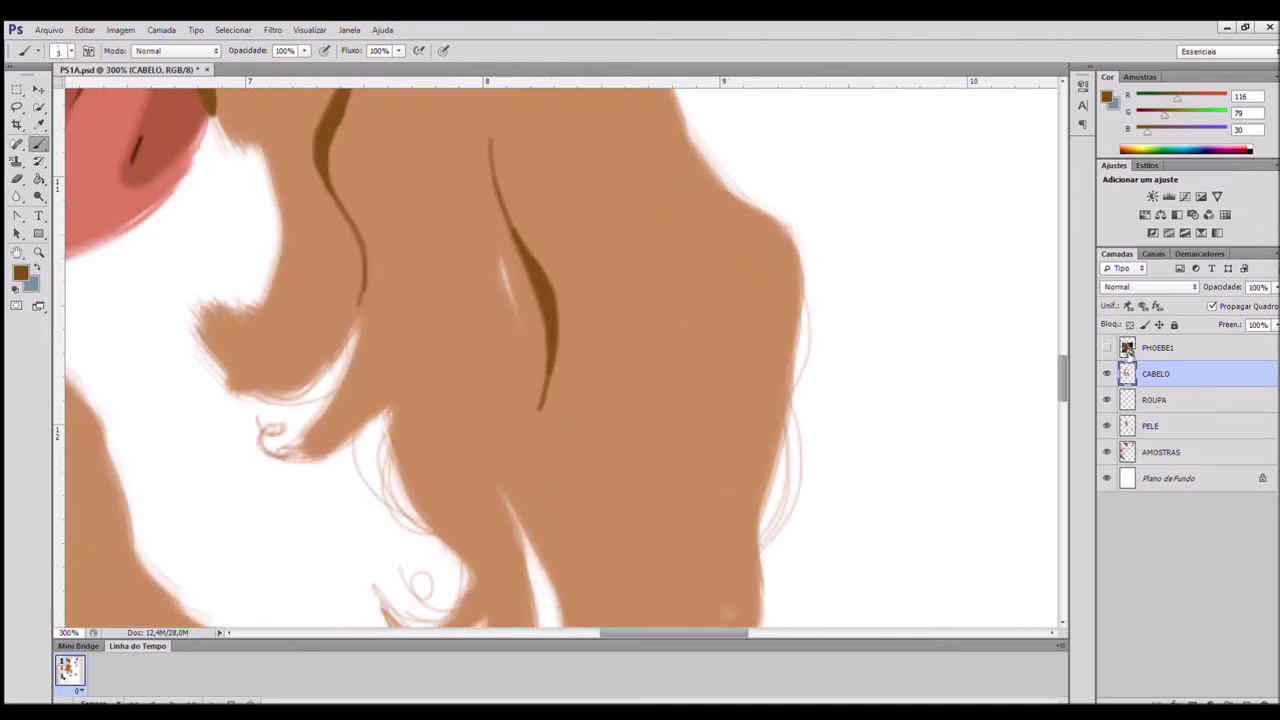
pyautogui.click(1107, 348)
pyautogui.click(1106, 347)
pyautogui.moveTo(420, 396); pyautogui.dragTo(468, 556)
pyautogui.moveTo(488, 352); pyautogui.dragTo(547, 517)
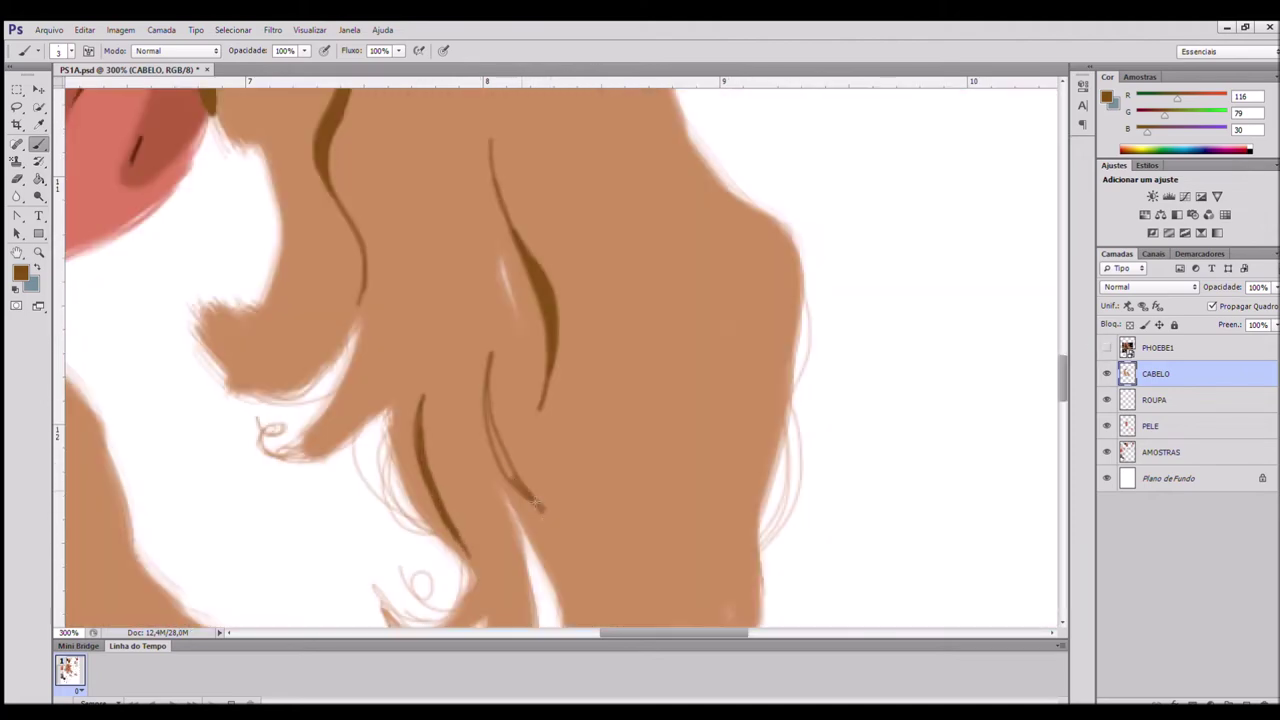
pyautogui.scroll(-3, 655, 428)
pyautogui.moveTo(655, 318); pyautogui.dragTo(643, 448)
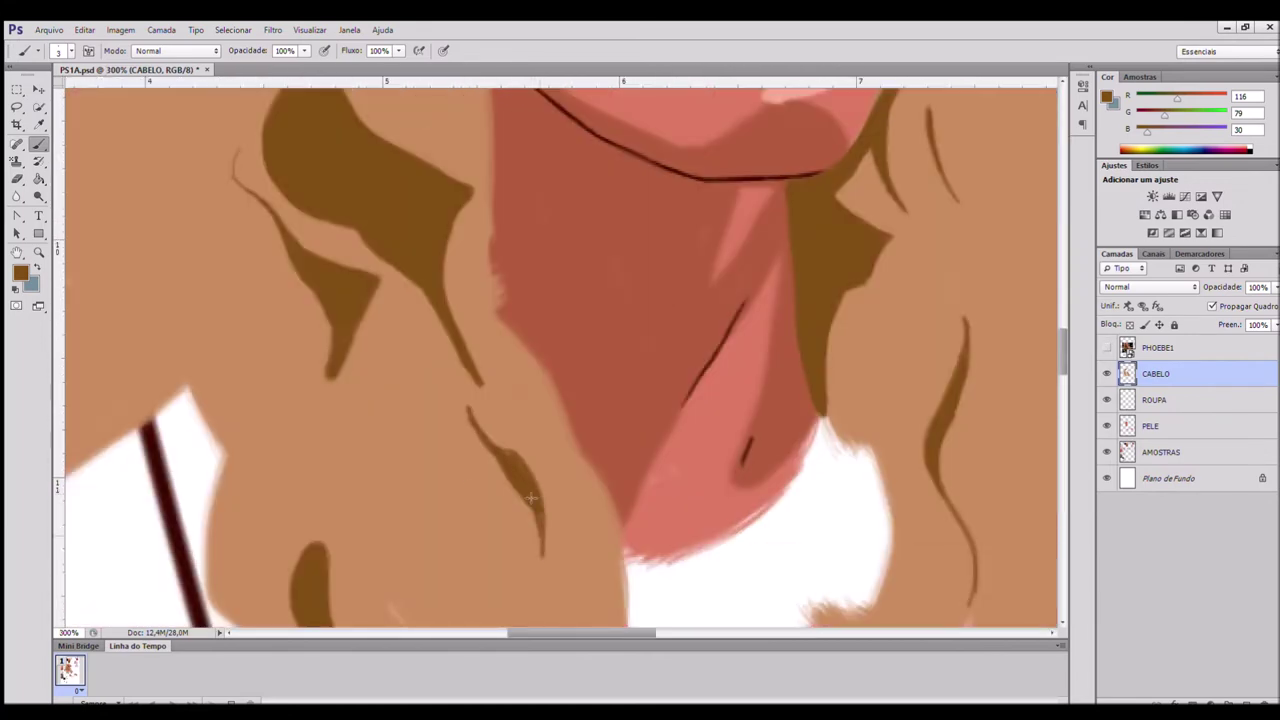
# - Refine the dark stroke in the left-hand lock by the neck and add wavy strands around it
pyautogui.moveTo(531, 498); pyautogui.dragTo(541, 546)
pyautogui.hotkey('ctrl', '+')
pyautogui.keyDown('alt'); pyautogui.click(555, 348); pyautogui.keyUp('alt')
pyautogui.moveTo(514, 471)
pyautogui.mouseDown()
pyautogui.moveTo(643, 373)
pyautogui.moveTo(650, 465)
pyautogui.mouseUp()
pyautogui.keyDown('alt'); pyautogui.click(407, 239); pyautogui.keyUp('alt')
pyautogui.moveTo(384, 290); pyautogui.dragTo(378, 354)
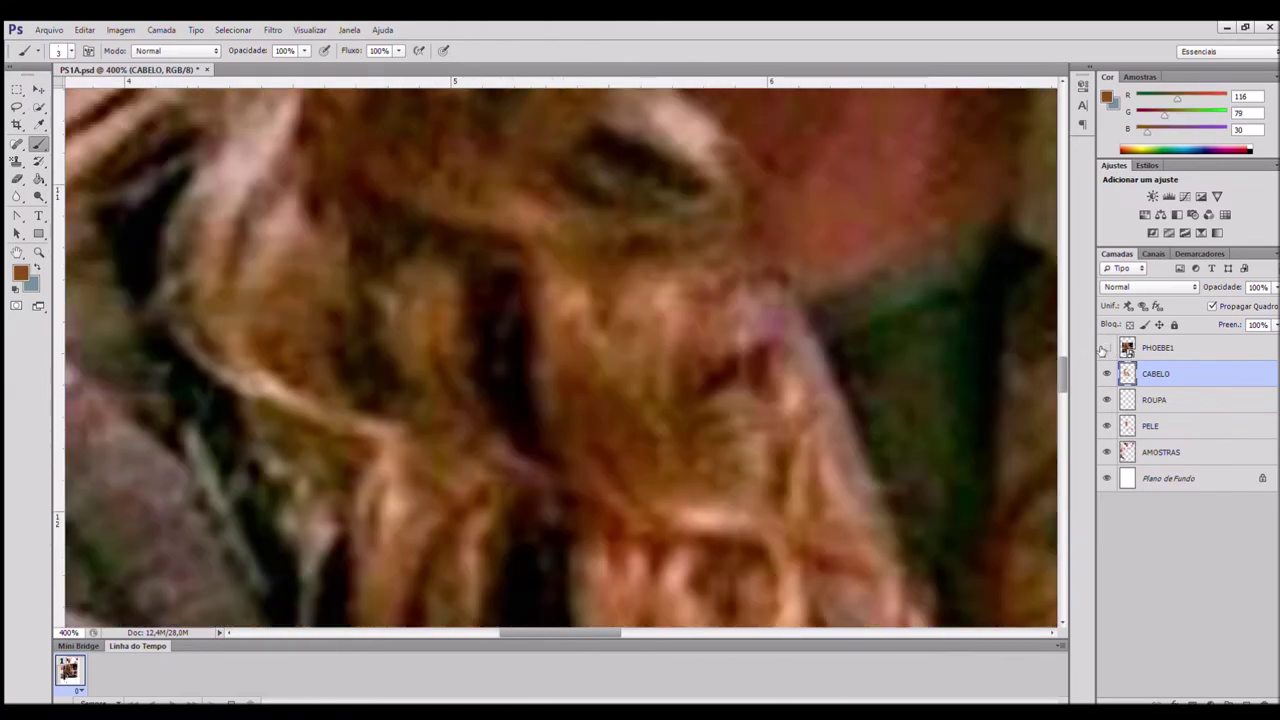
# - Check the reference photo and draw a short wavy dark strand in the lower left-hand lock
pyautogui.click(1106, 347)
pyautogui.click(1106, 347)
pyautogui.click(1106, 347)
pyautogui.moveTo(691, 523); pyautogui.dragTo(778, 606)
pyautogui.scroll(-3, 760, 570)
pyautogui.moveTo(737, 367); pyautogui.dragTo(772, 402)
pyautogui.moveTo(752, 374); pyautogui.dragTo(777, 430)
pyautogui.hotkey('ctrl', '-')
pyautogui.hotkey('ctrl', '-')
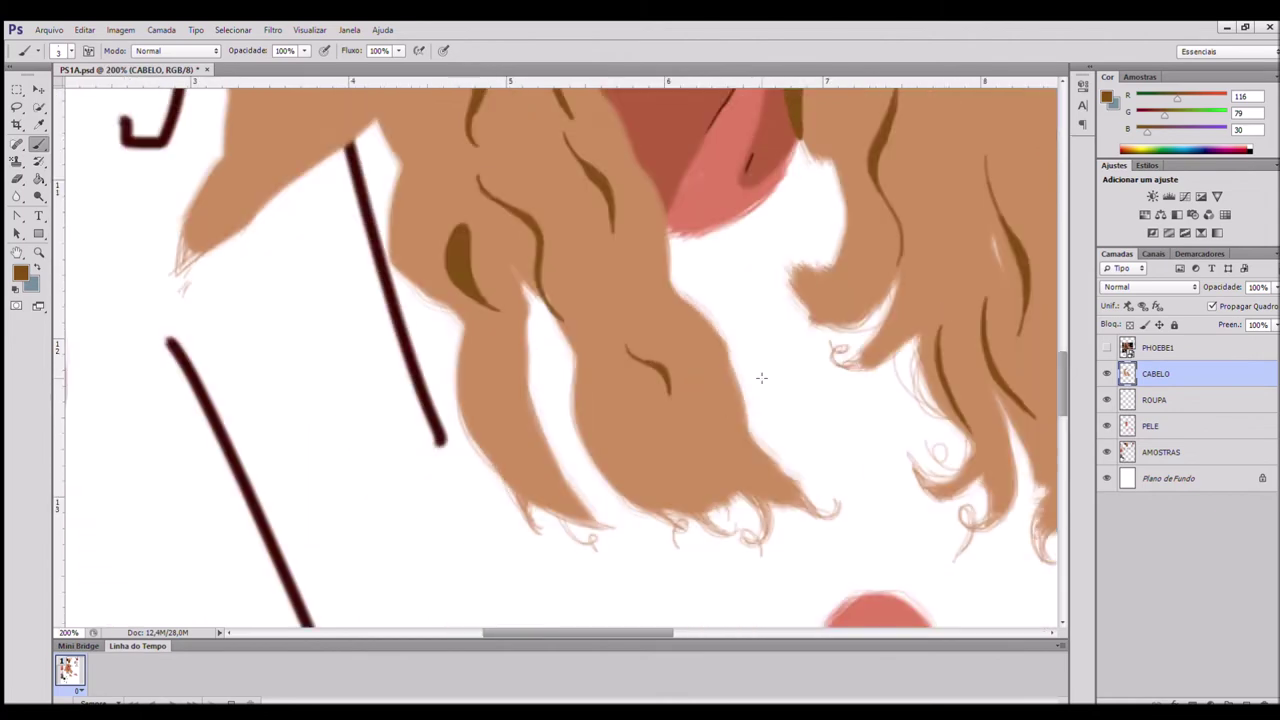
# - Add short curved dark strands near the lower tips of the left-hand hair
pyautogui.moveTo(665, 485); pyautogui.dragTo(669, 494)
pyautogui.moveTo(632, 453); pyautogui.dragTo(669, 494)
pyautogui.hotkey('ctrl', '+')
pyautogui.hotkey('ctrl', '+')
pyautogui.scroll(-2, 631, 437)
pyautogui.moveTo(712, 414); pyautogui.dragTo(766, 446)
# - Compare the painted hair shadows with the PHOEBE1 reference photo around the face and left-hand hair
pyautogui.hotkey('ctrl', '-')
pyautogui.hotkey('ctrl', '-')
pyautogui.hotkey('ctrl', '-')
pyautogui.scroll(4, 760, 430)
pyautogui.click(1107, 347)
pyautogui.click(1107, 347)
pyautogui.hotkey('ctrl', '+')
pyautogui.hotkey('ctrl', '+')
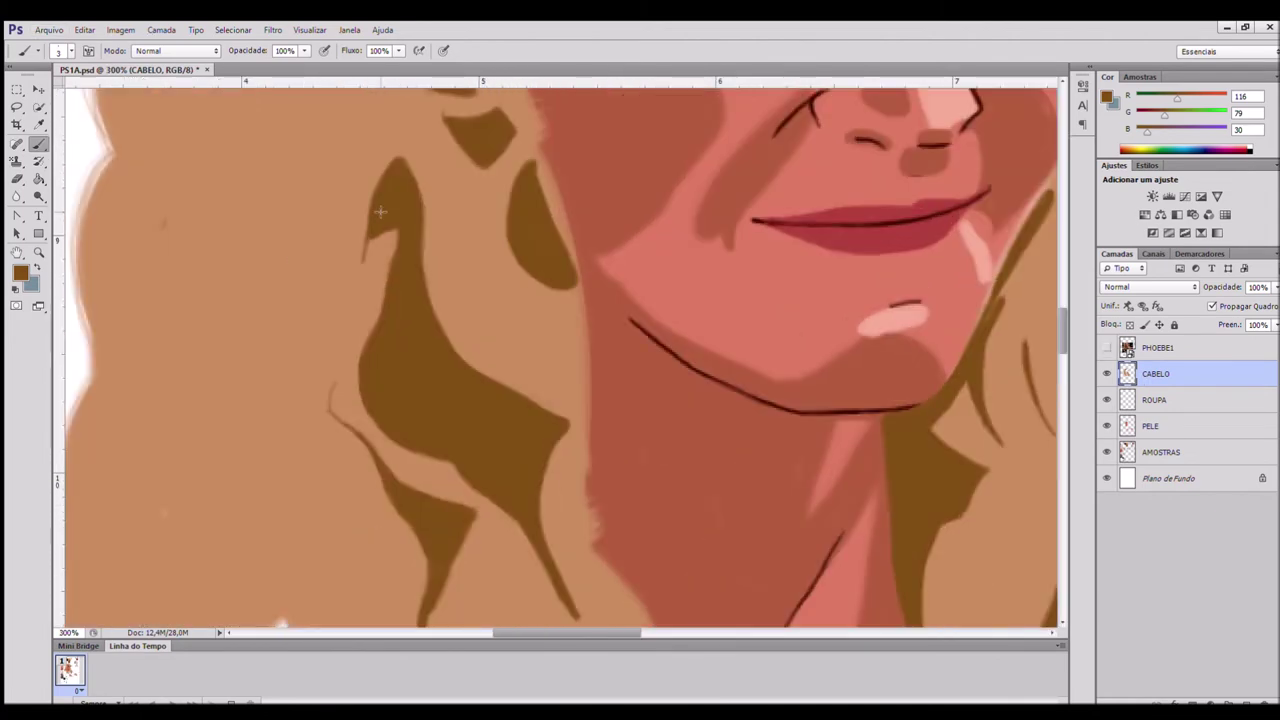
pyautogui.scroll(5, 344, 428)
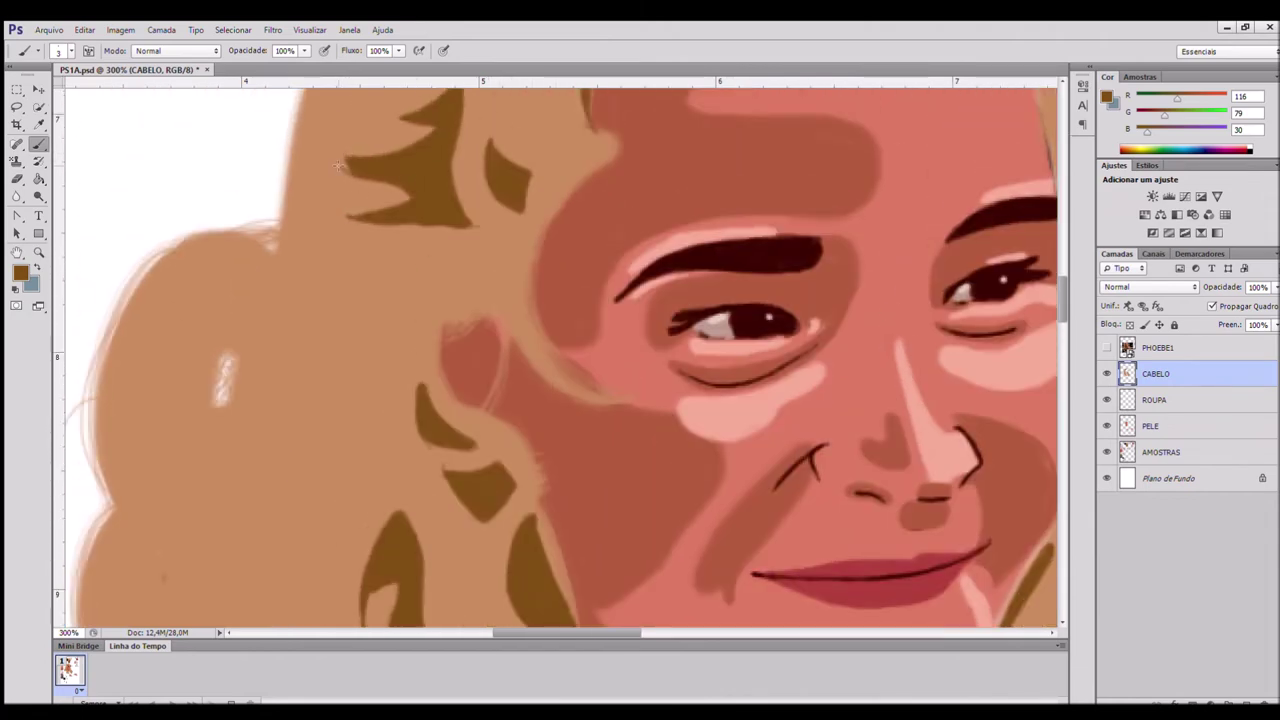
# - Draw fine dark strands around the temple shadows and along the curl beside the forehead
pyautogui.click(1107, 347)
pyautogui.click(1107, 347)
pyautogui.scroll(5, 374, 298)
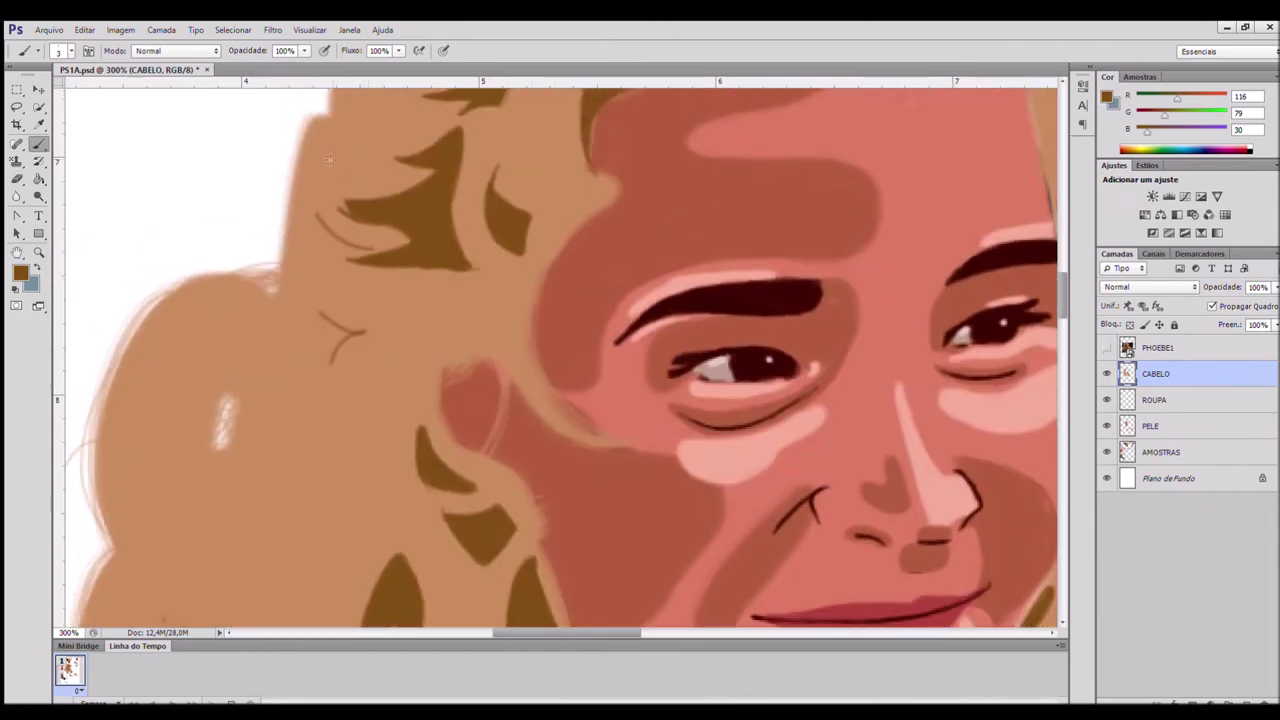
pyautogui.moveTo(380, 298); pyautogui.dragTo(476, 261)
pyautogui.moveTo(604, 206); pyautogui.dragTo(547, 341)
pyautogui.moveTo(571, 400); pyautogui.dragTo(520, 497)
pyautogui.hotkey('ctrl', 'z')
pyautogui.moveTo(551, 365); pyautogui.dragTo(563, 402)
pyautogui.moveTo(563, 402); pyautogui.dragTo(531, 429)
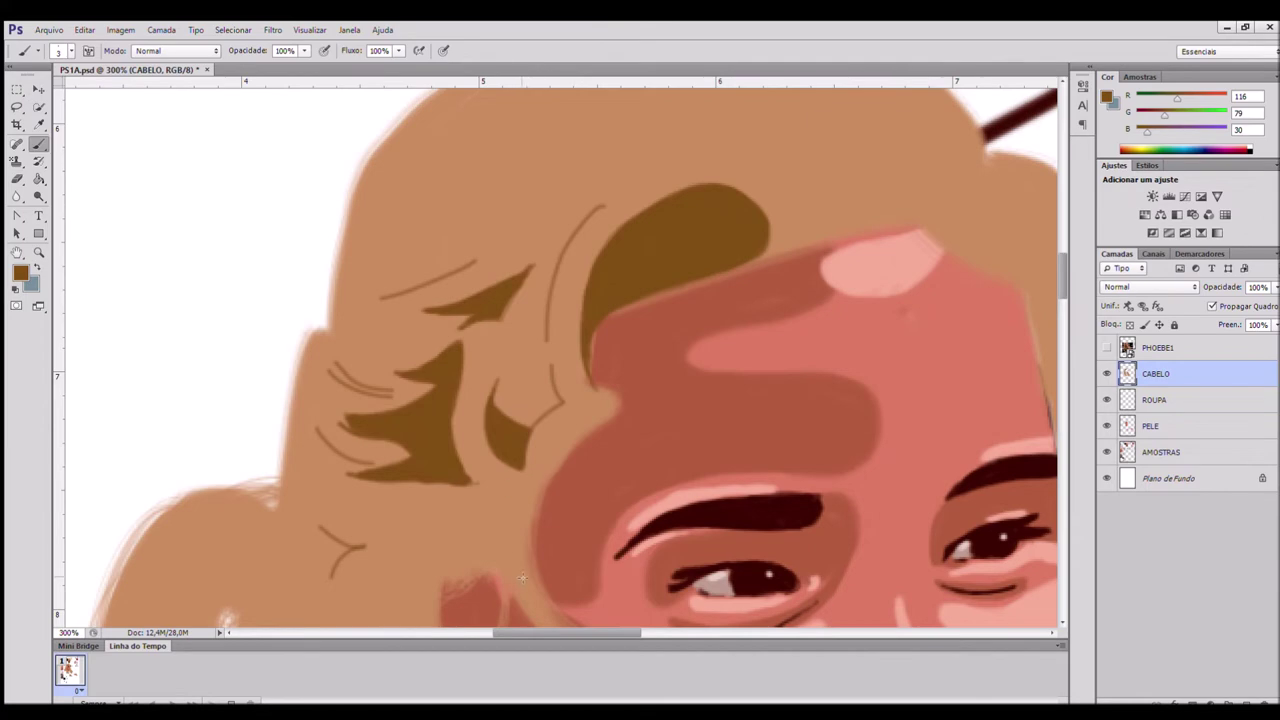
# - Add curved dark strands on the crown above the forehead hairline
pyautogui.scroll(3, 485, 427)
pyautogui.moveTo(714, 290); pyautogui.dragTo(803, 358)
pyautogui.moveTo(888, 266); pyautogui.dragTo(916, 357)
pyautogui.moveTo(849, 263)
pyautogui.mouseDown()
pyautogui.moveTo(875, 357)
pyautogui.moveTo(845, 335)
pyautogui.mouseUp()
pyautogui.hscroll(4, 600, 330)
pyautogui.moveTo(322, 241)
pyautogui.mouseDown()
pyautogui.moveTo(459, 276)
pyautogui.moveTo(446, 266)
pyautogui.mouseUp()
pyautogui.keyDown('alt'); pyautogui.click(367, 217); pyautogui.keyUp('alt')
pyautogui.keyDown('alt'); pyautogui.click(424, 259); pyautogui.keyUp('alt')
# - Draw a curved dark strand along the right-hand front curl beside the brow, following the reference photo
pyautogui.press('e')
pyautogui.click(1107, 348)
pyautogui.click(1107, 348)
pyautogui.click(39, 144)
pyautogui.moveTo(778, 372); pyautogui.dragTo(830, 428)
pyautogui.rightClick(39, 144)
pyautogui.click(80, 146)
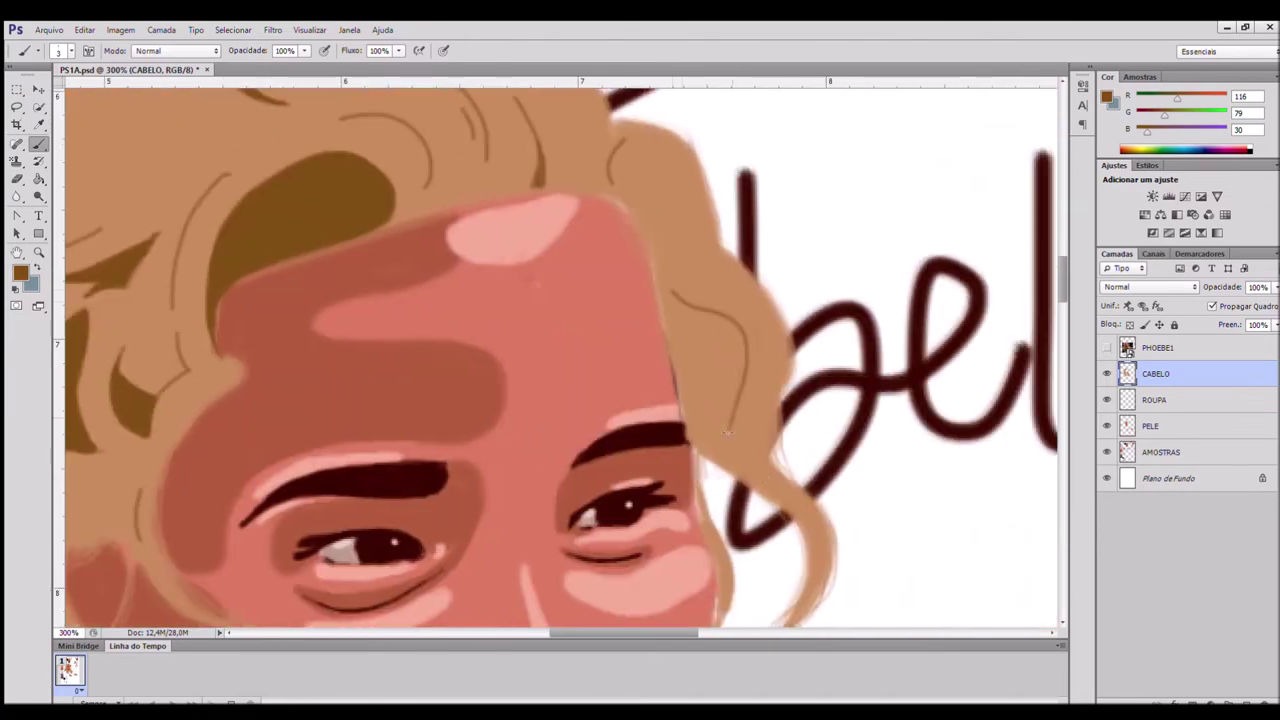
pyautogui.moveTo(674, 291); pyautogui.dragTo(730, 430)
pyautogui.moveTo(741, 372); pyautogui.dragTo(682, 305)
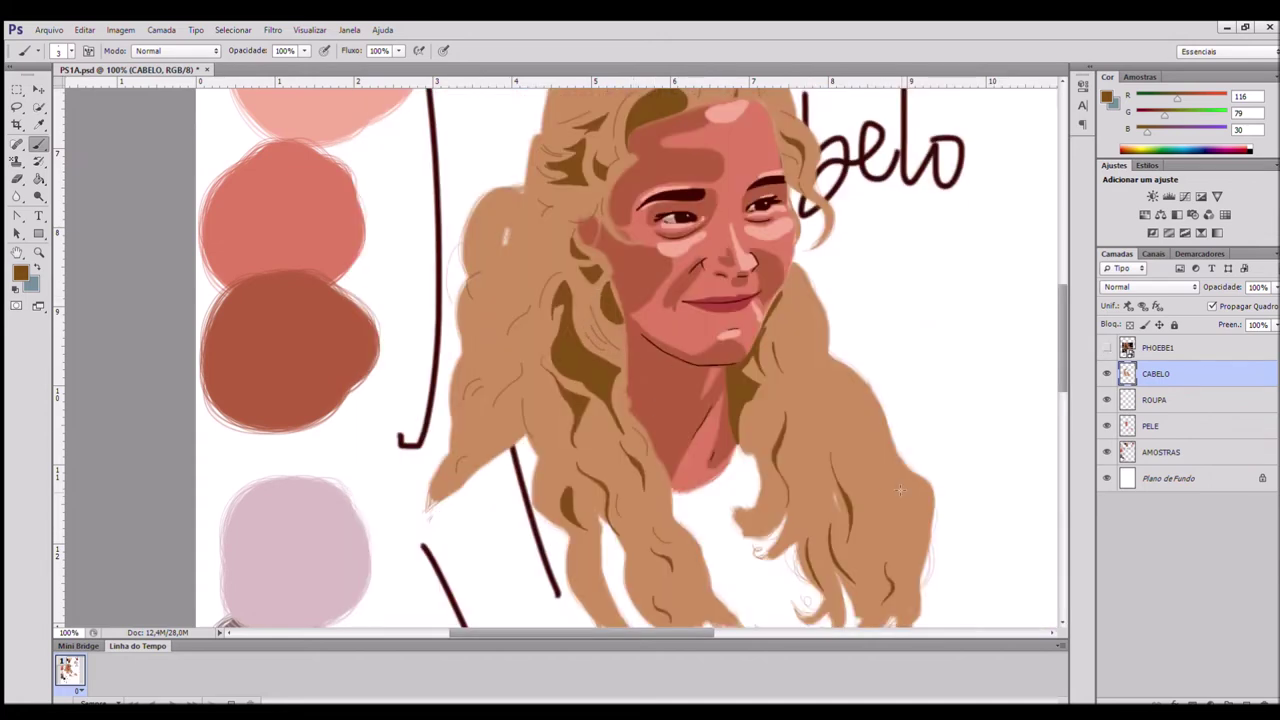
# - Draw a pale highlight along the curved lock bordering the shadow above the forehead
pyautogui.scroll(-3, 802, 390)
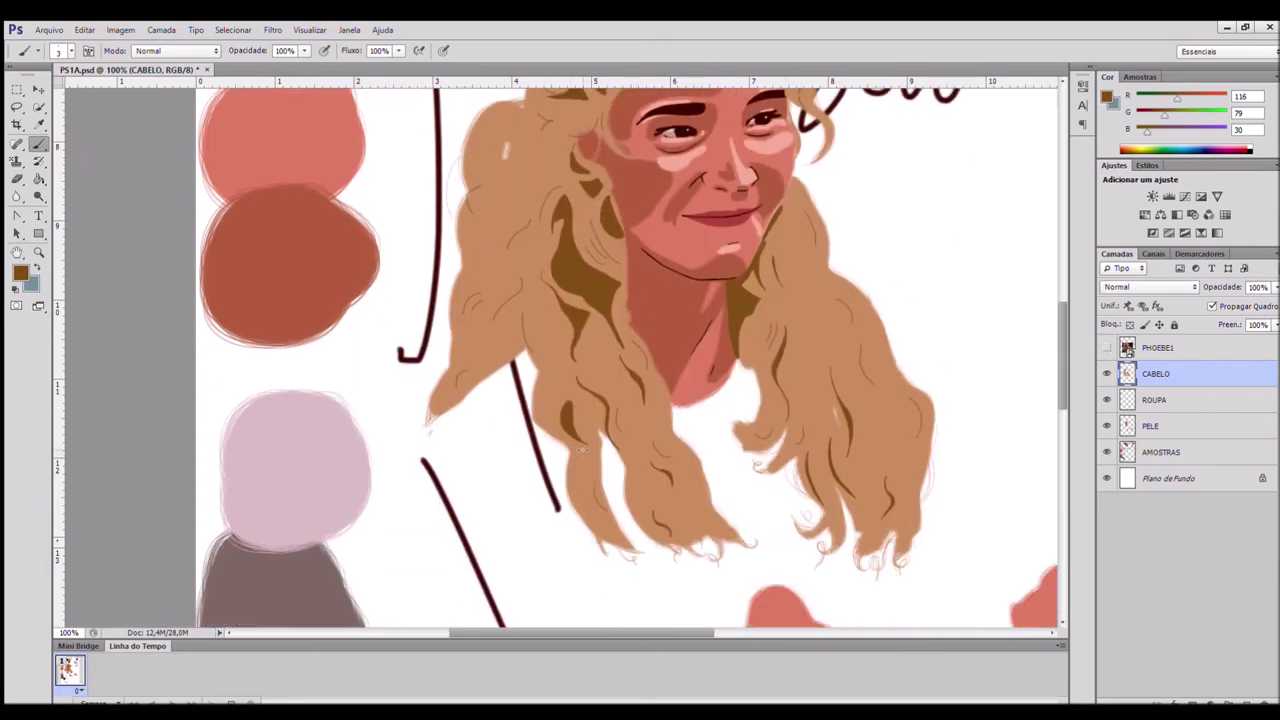
pyautogui.scroll(8, 601, 498)
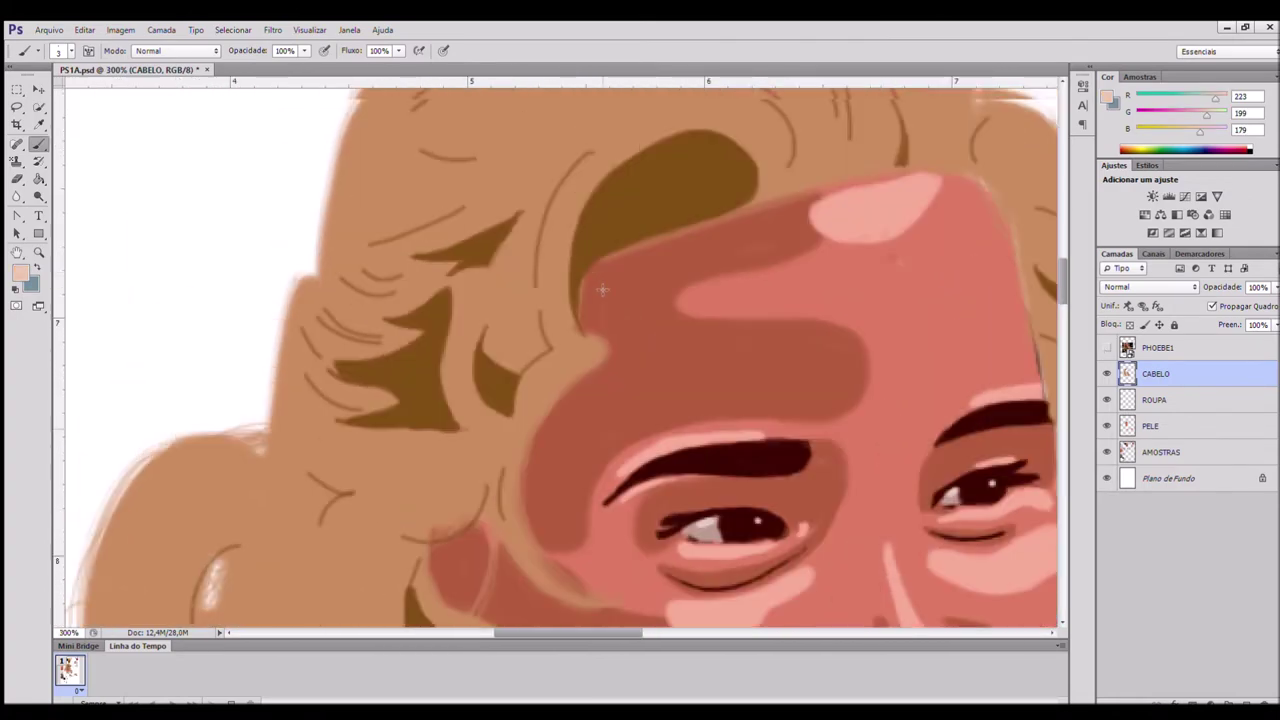
pyautogui.moveTo(541, 305)
pyautogui.mouseDown()
pyautogui.moveTo(595, 200)
pyautogui.moveTo(680, 150)
pyautogui.mouseUp()
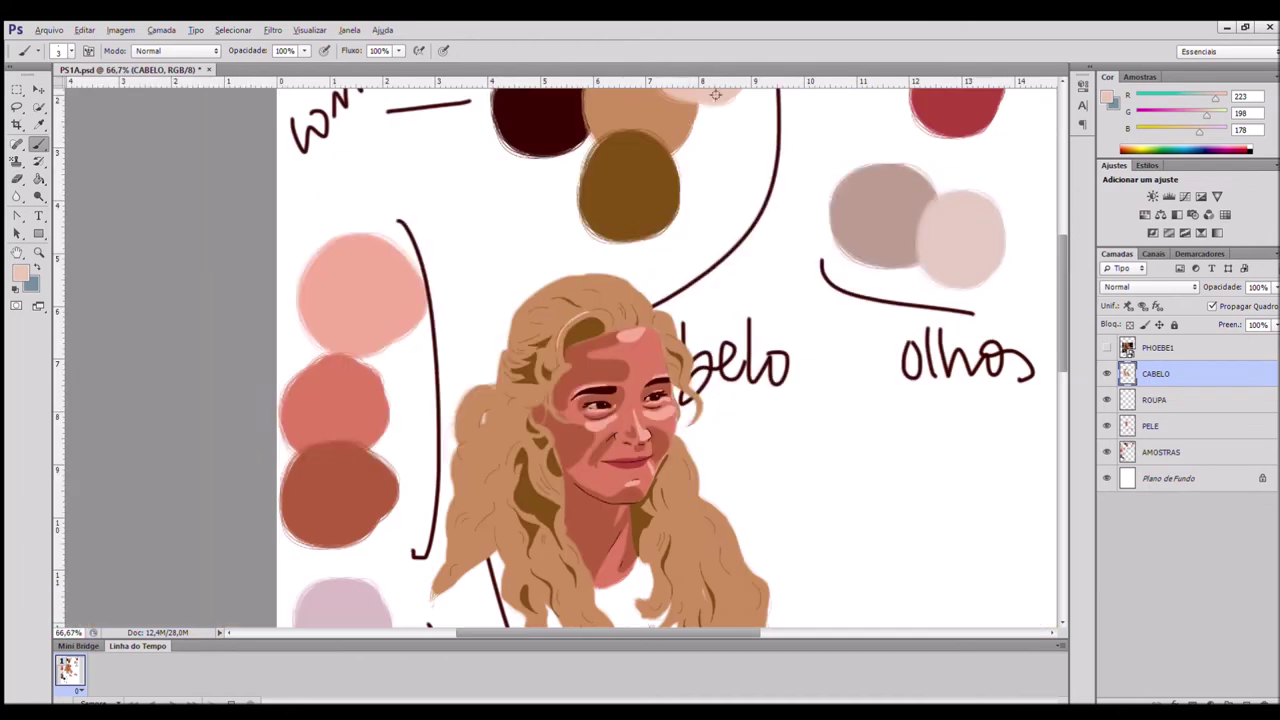
# - Add fine pale highlight strands on the crown, temple and right-hand front curl, following the reference photo
pyautogui.hotkey('ctrl', '+')
pyautogui.hotkey('ctrl', '+')
pyautogui.click(1107, 347)
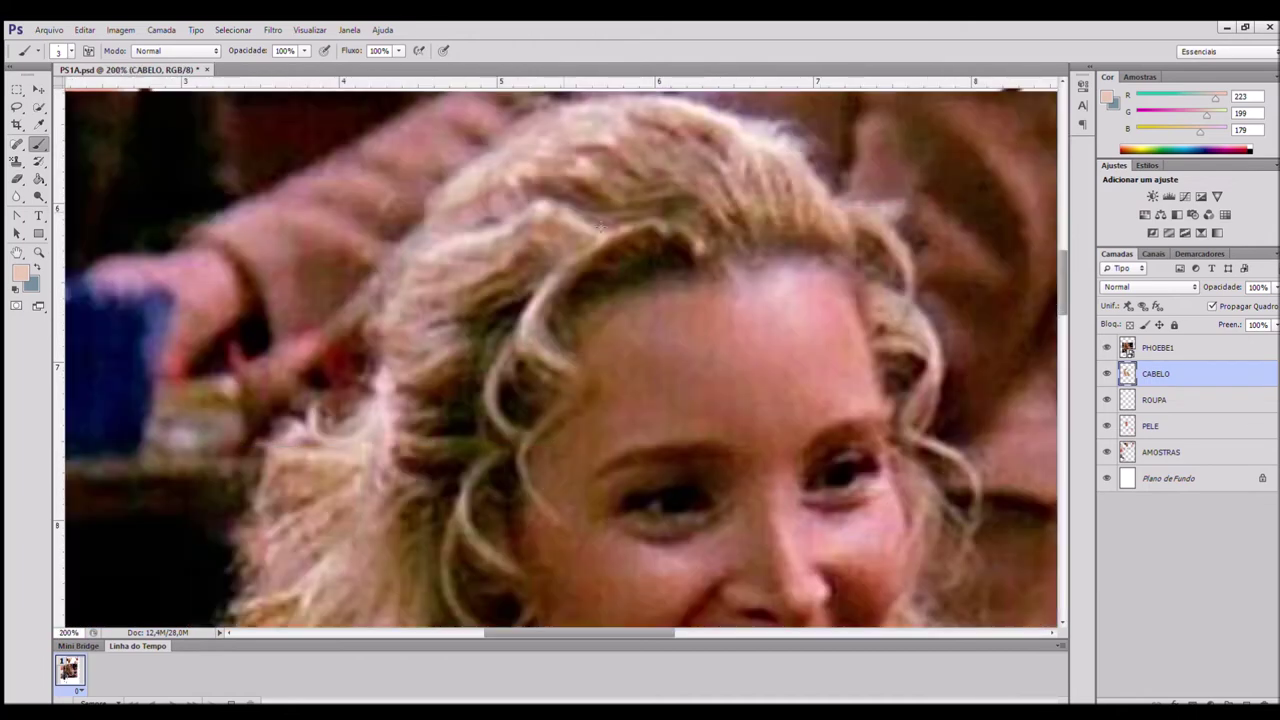
pyautogui.click(1107, 347)
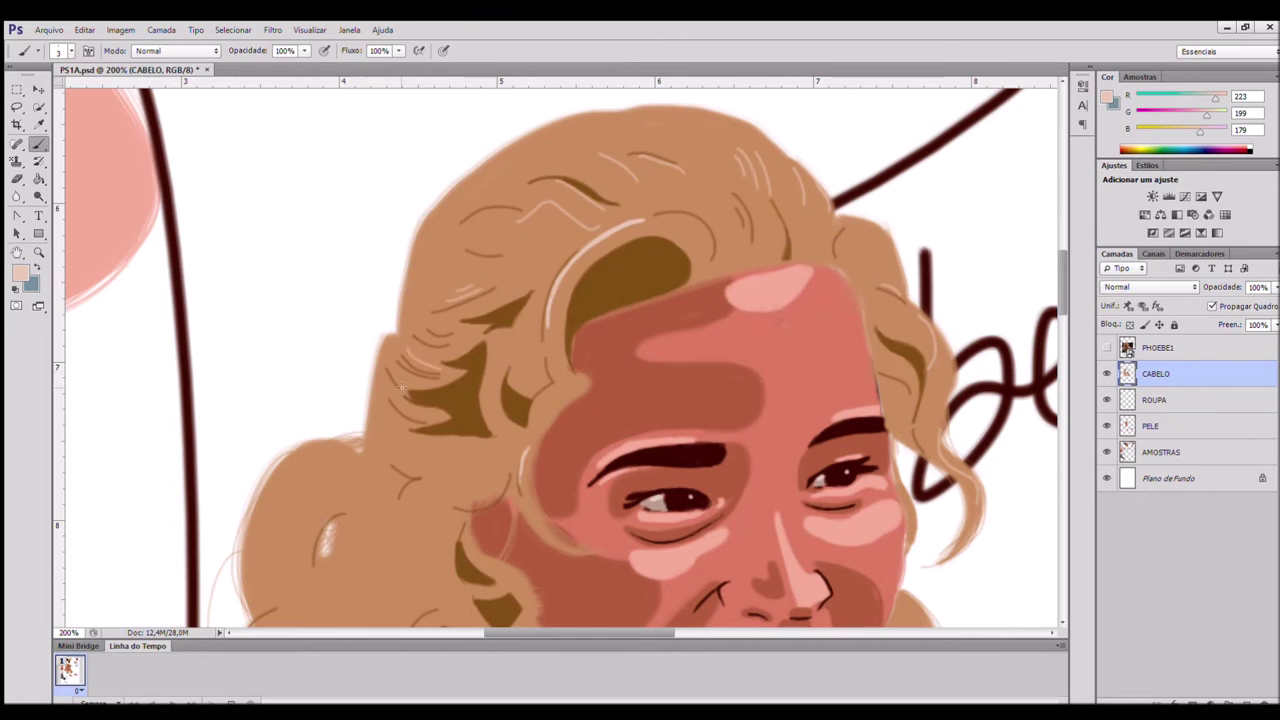
# - Add pale highlight strands around the ear, the cheek-side locks and the outer curls of the left-hand hair
pyautogui.scroll(-3, 502, 518)
pyautogui.moveTo(523, 451); pyautogui.dragTo(546, 532)
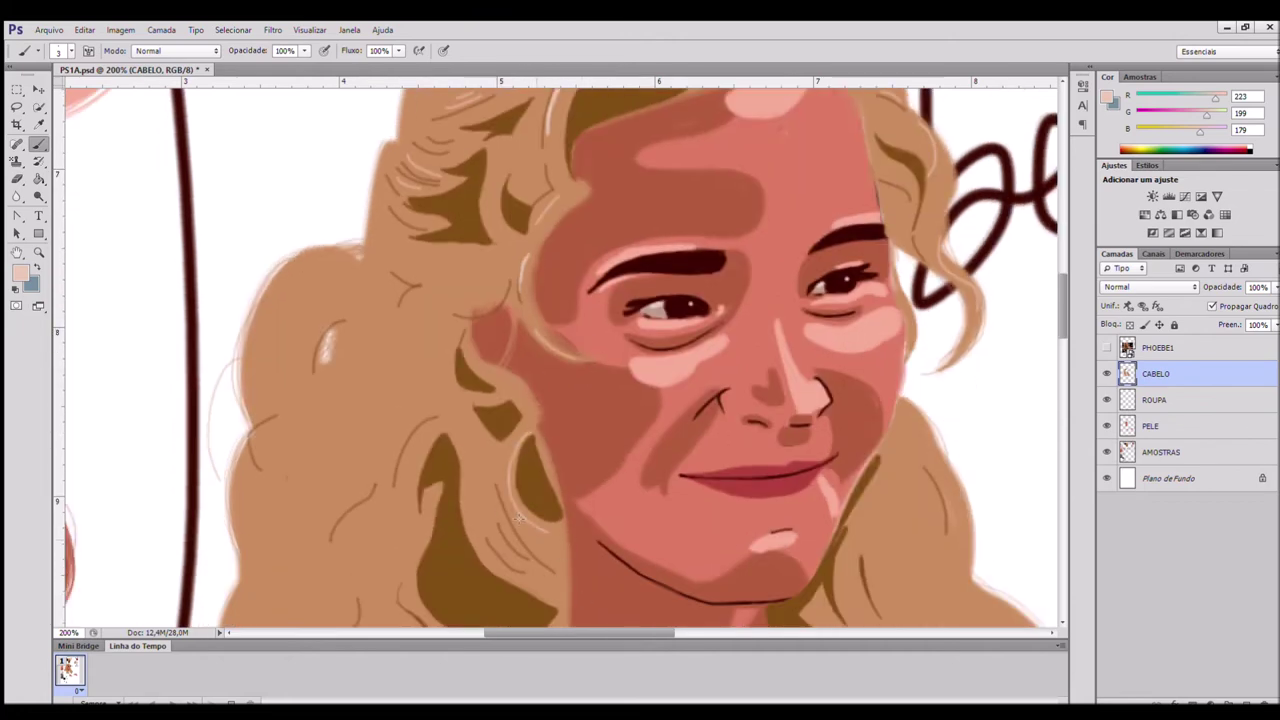
pyautogui.scroll(1, 507, 393)
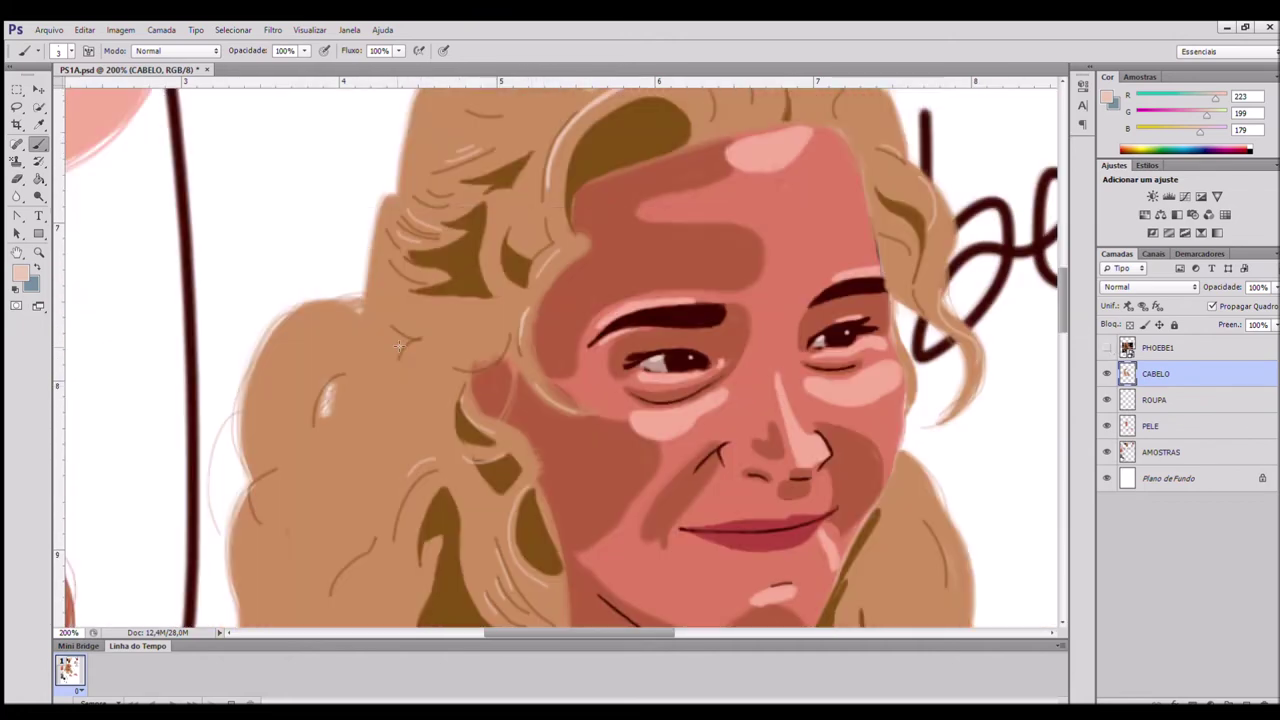
pyautogui.scroll(-3, 482, 346)
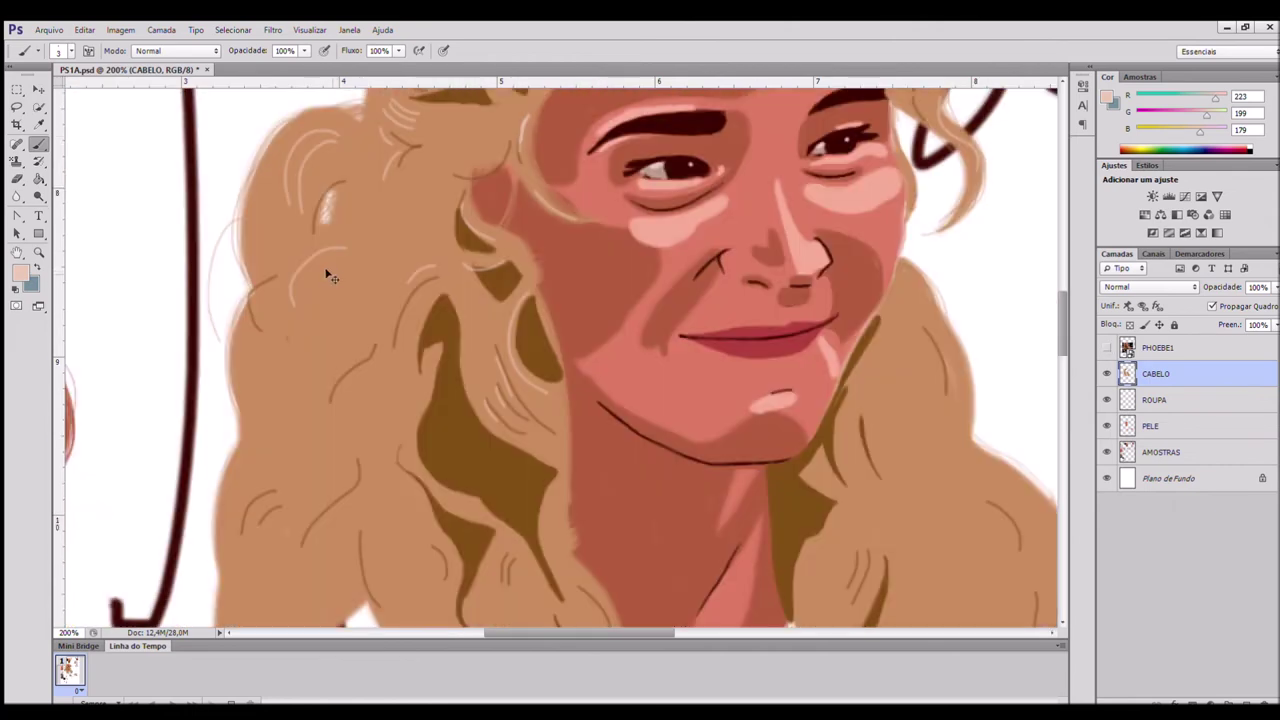
# - Add fine pale highlight strands down the left-hand hair lengths to the tips, following the reference photo
pyautogui.scroll(-3, 334, 271)
pyautogui.click(1107, 348)
pyautogui.click(1107, 348)
pyautogui.moveTo(379, 330); pyautogui.dragTo(386, 436)
pyautogui.moveTo(403, 466); pyautogui.dragTo(400, 535)
pyautogui.moveTo(442, 540); pyautogui.dragTo(437, 595)
pyautogui.scroll(-2, 458, 600)
pyautogui.moveTo(441, 437); pyautogui.dragTo(437, 499)
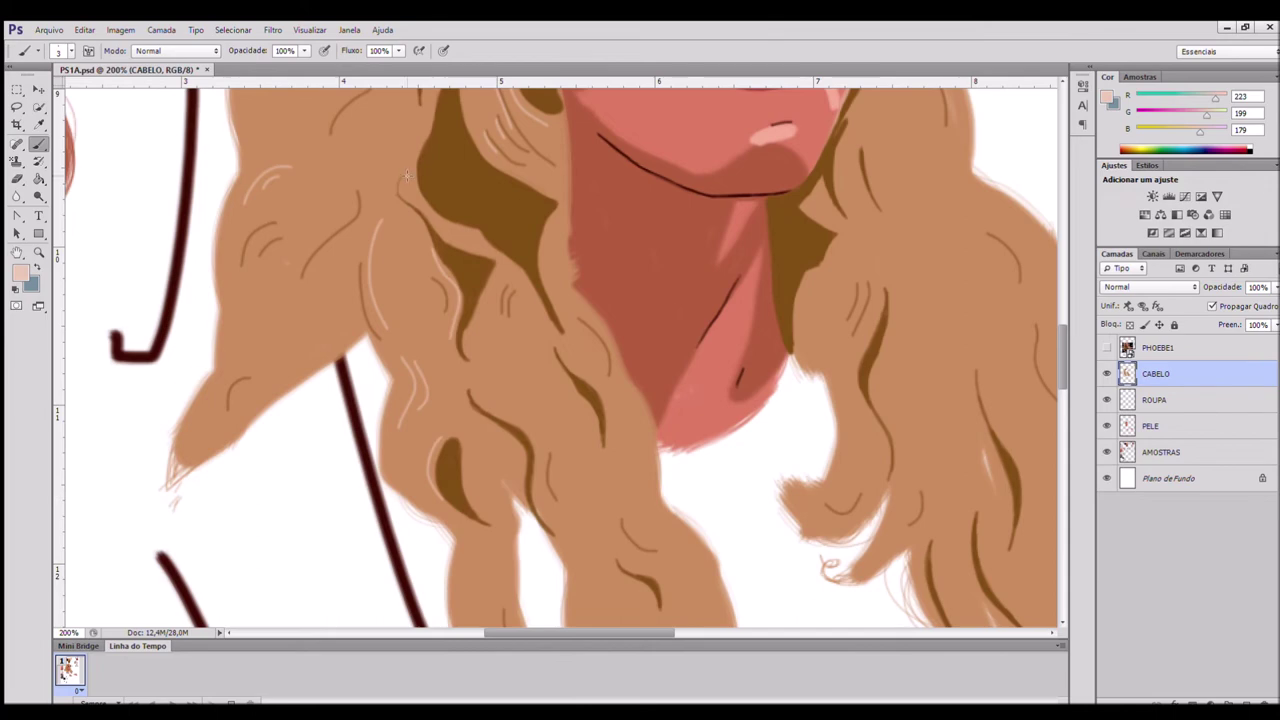
pyautogui.scroll(-3, 712, 255)
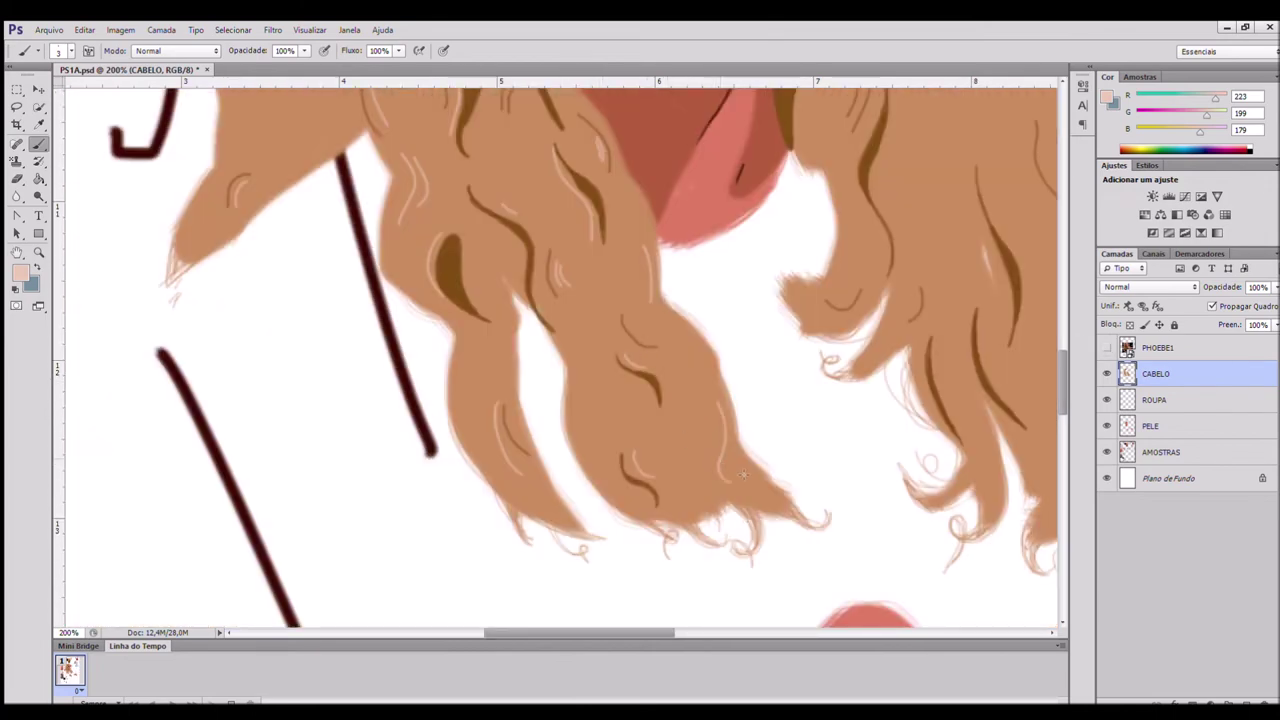
# - Add fine pale highlight strands along the right-hand hair lengths beside the neck and over the shoulder, checking the reference photo
pyautogui.hscroll(2, 743, 475)
pyautogui.scroll(3, 703, 334)
pyautogui.moveTo(816, 350); pyautogui.dragTo(848, 490)
pyautogui.hotkey('ctrl', 'z')
pyautogui.moveTo(816, 352); pyautogui.dragTo(842, 412)
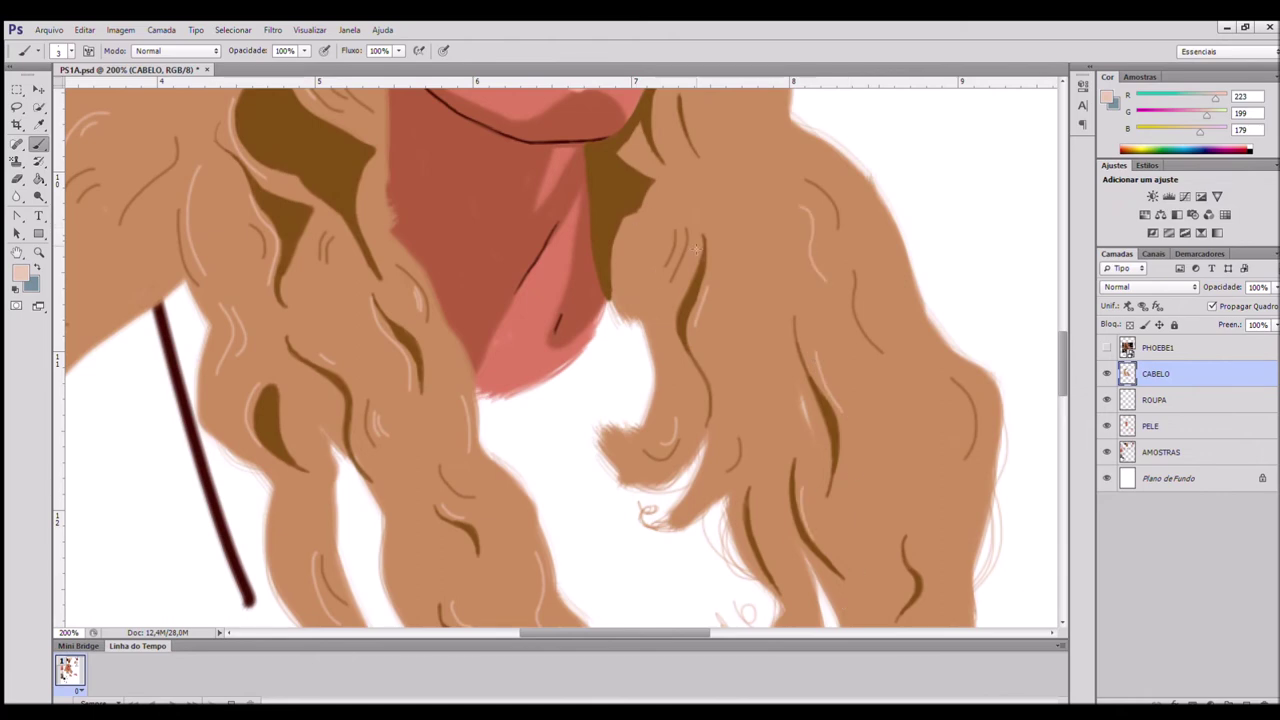
pyautogui.click(1107, 347)
pyautogui.click(1107, 347)
pyautogui.scroll(2, 732, 302)
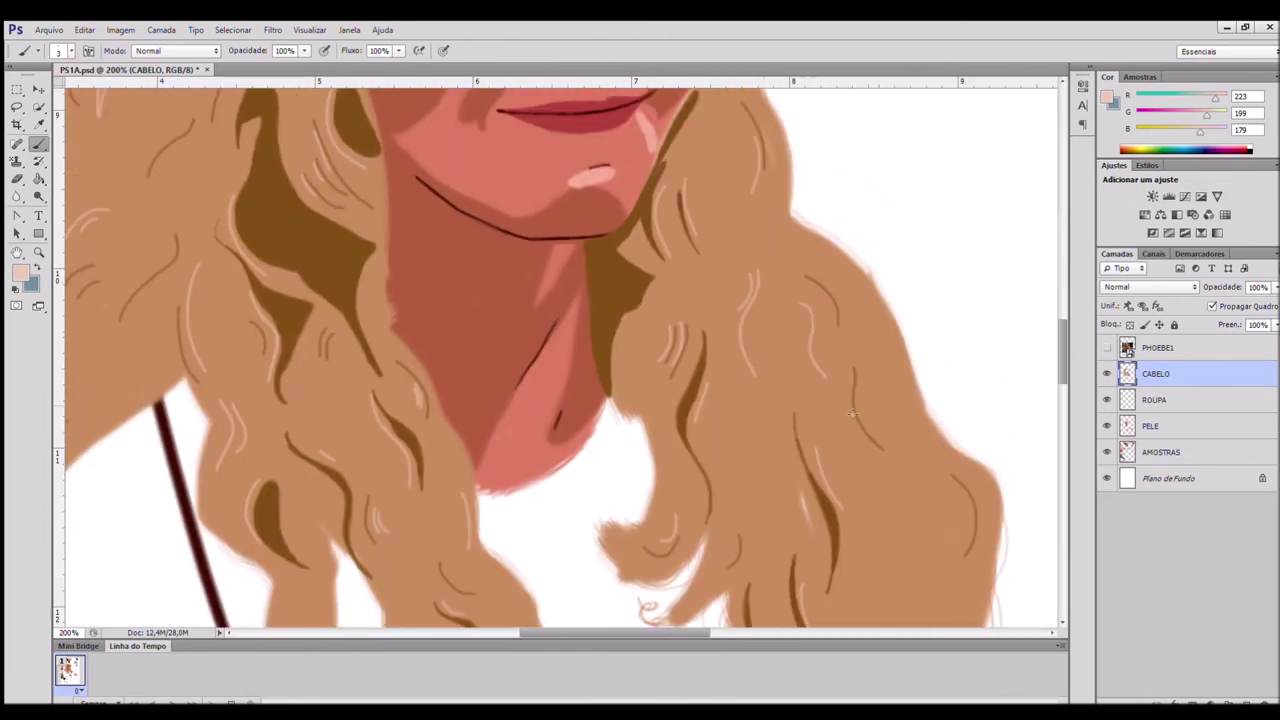
pyautogui.scroll(6, 720, 300)
# - Outline the jacket on the ROUPA layer in the grey-mauve clothing swatch with a 15 px brush, following the PHOEBE1 photo
pyautogui.hotkey('ctrl', '-')
pyautogui.hotkey('ctrl', '-')
pyautogui.hotkey('ctrl', '-')
pyautogui.hotkey('ctrl', '-')
pyautogui.hotkey('ctrl', '-')
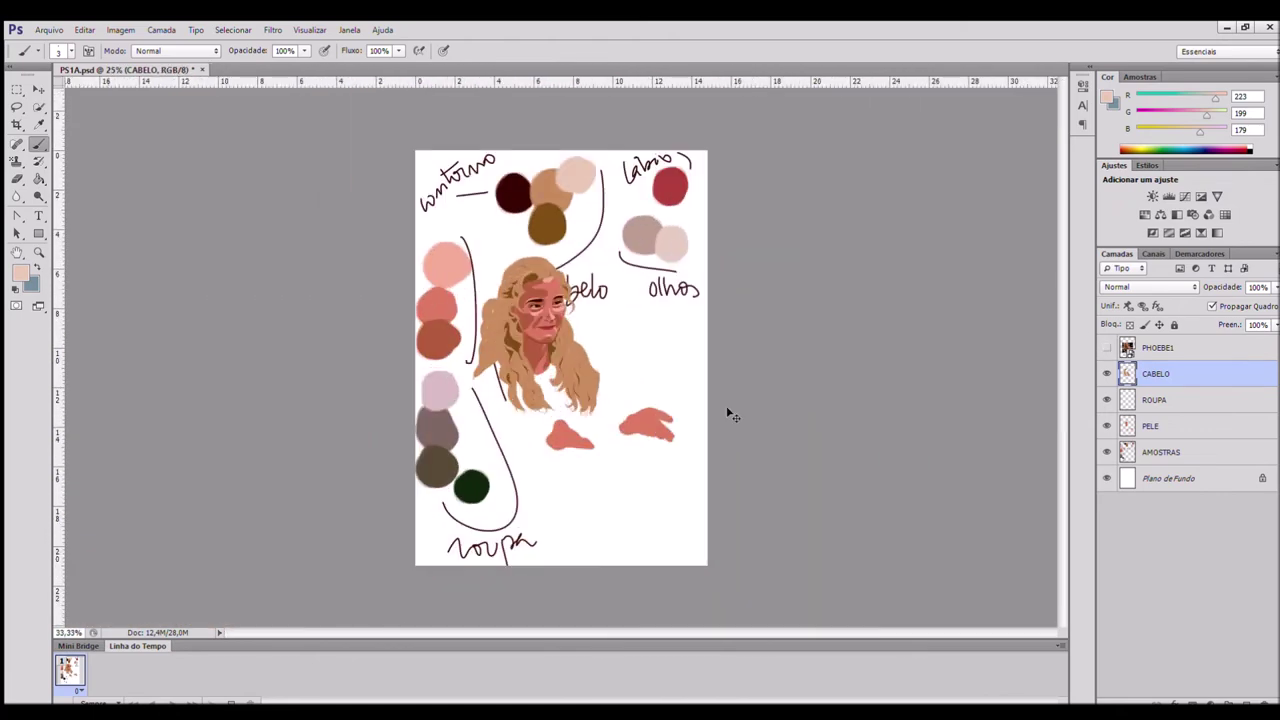
pyautogui.hotkey('ctrl', '+')
pyautogui.hotkey('ctrl', '+')
pyautogui.keyDown('alt'); pyautogui.click(306, 495); pyautogui.keyUp('alt')
pyautogui.press(']')
pyautogui.press(']')
pyautogui.press(']')
pyautogui.press(']')
pyautogui.press(']')
pyautogui.press(']')
pyautogui.press(']')
pyautogui.press(']')
pyautogui.click(1107, 347)
pyautogui.hotkey('alt', '[')
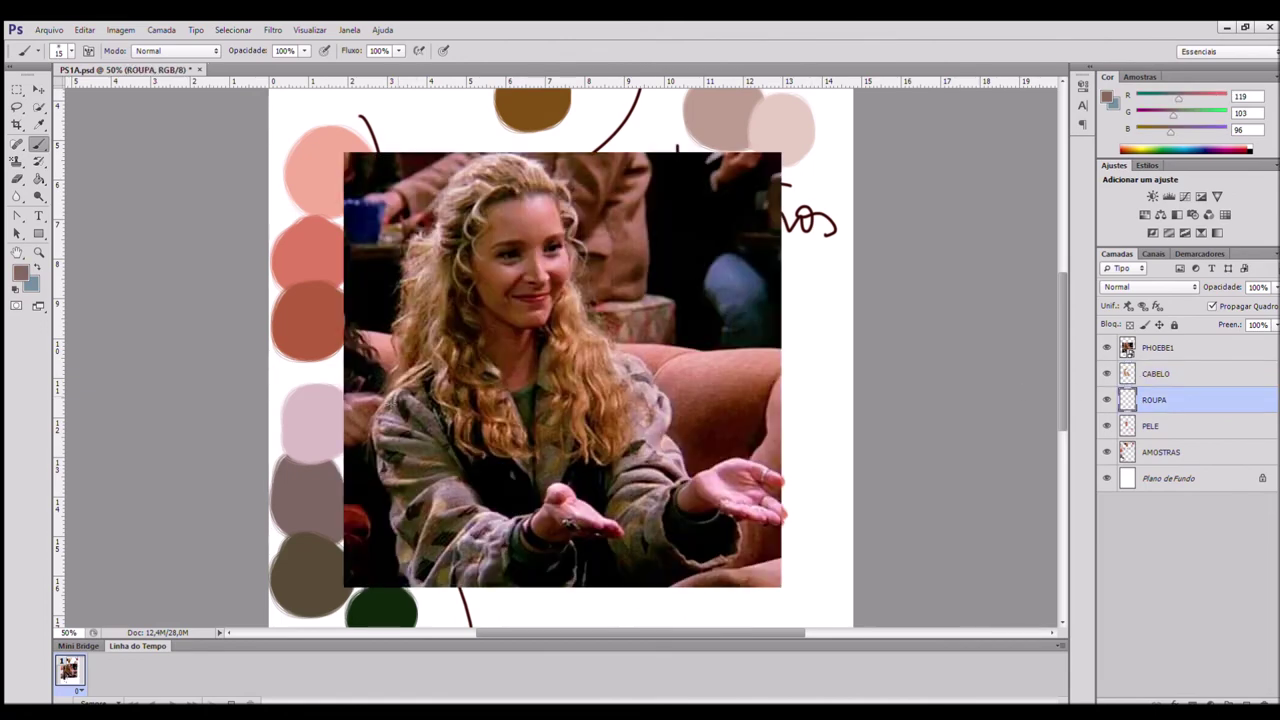
pyautogui.moveTo(404, 561)
pyautogui.mouseDown()
pyautogui.moveTo(500, 605)
pyautogui.moveTo(566, 592)
pyautogui.mouseUp()
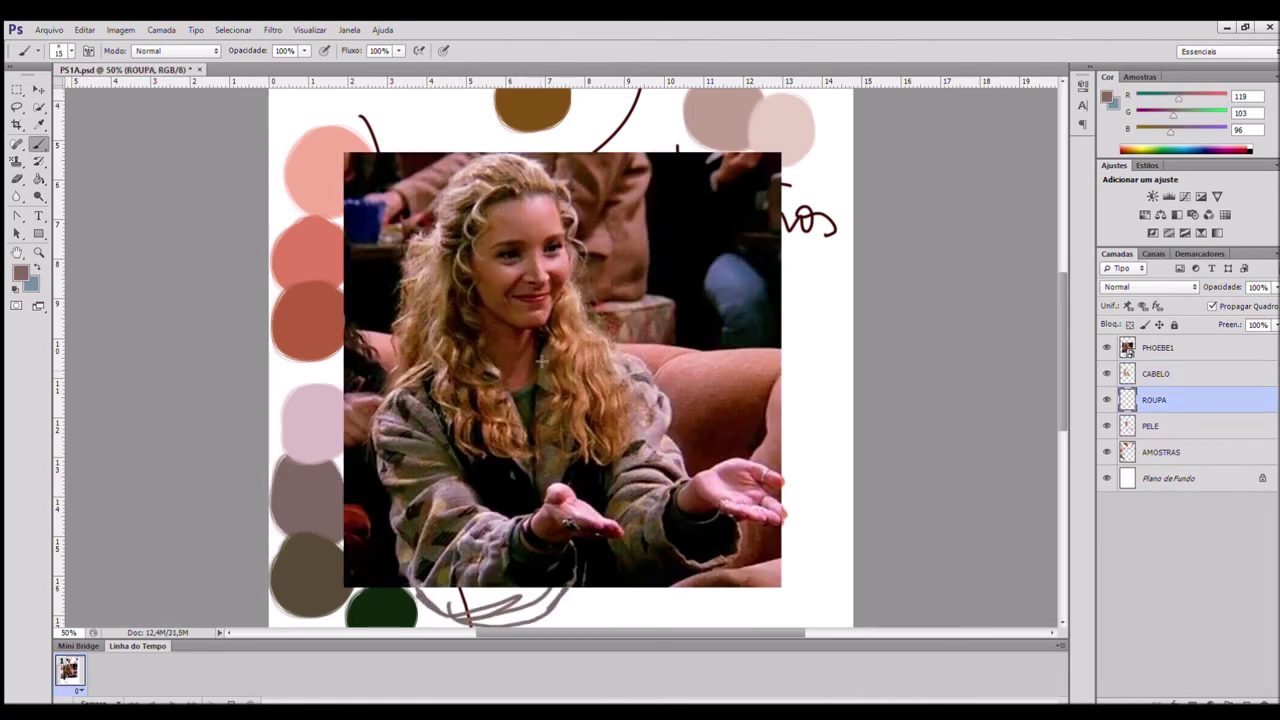
pyautogui.scroll(-2, 930, 432)
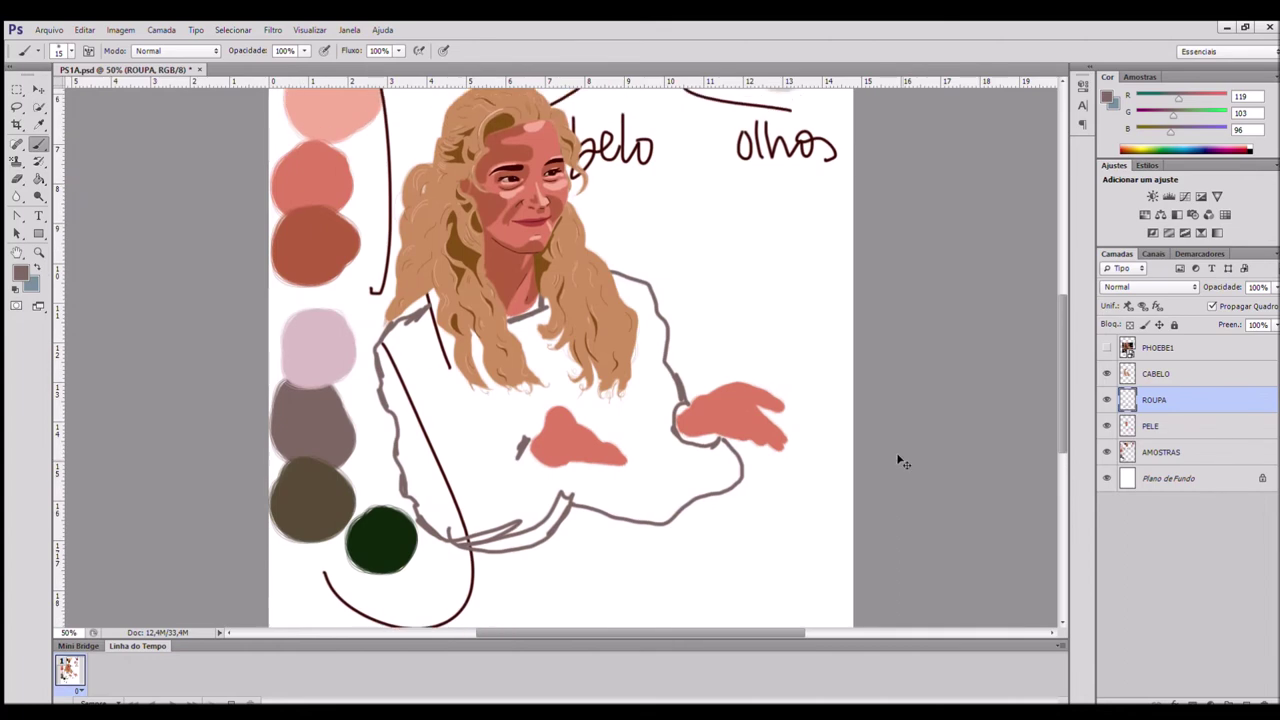
# - Block in grey-mauve at the left-hand shoulder, the neckline and the cuff beside the left-hand hand with a 38 px brush
pyautogui.hotkey('ctrl', '+')
pyautogui.moveTo(350, 328); pyautogui.dragTo(408, 326)
pyautogui.moveTo(493, 316)
pyautogui.mouseDown()
pyautogui.moveTo(538, 279)
pyautogui.moveTo(520, 318)
pyautogui.mouseUp()
pyautogui.moveTo(510, 468); pyautogui.dragTo(512, 506)
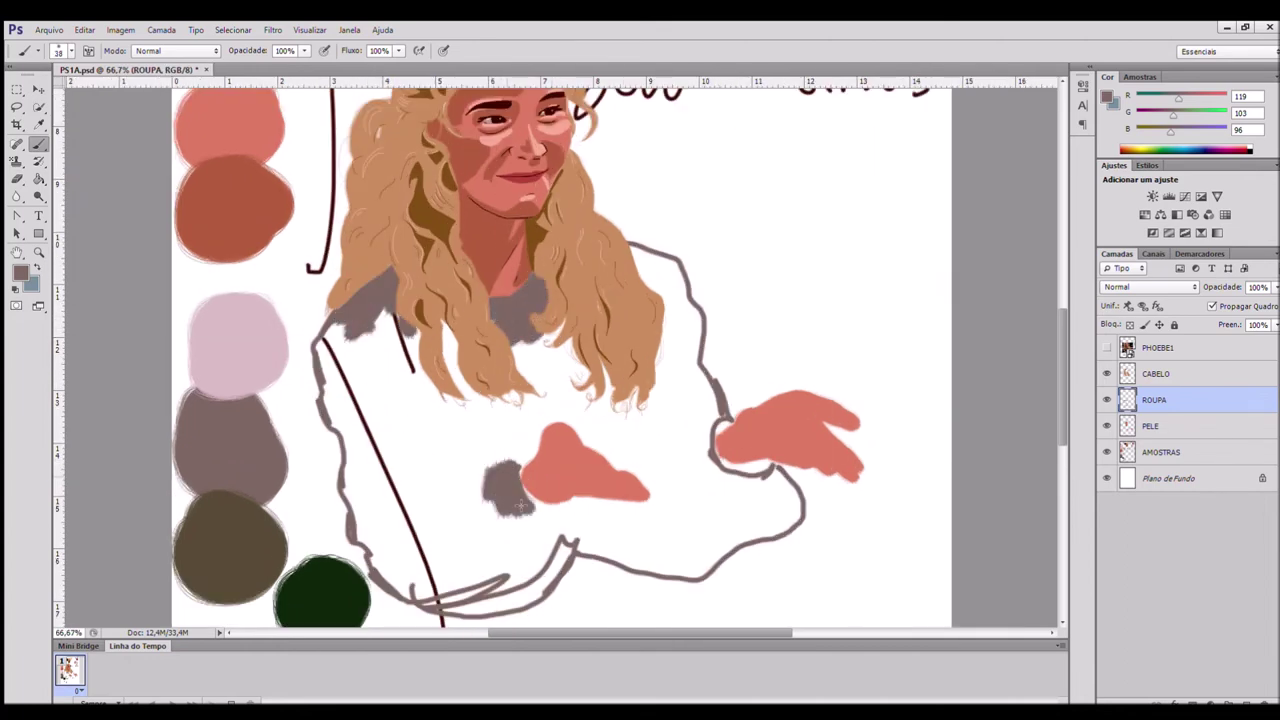
# - Paint grey-mauve along the jacket's edges around the hands and sleeves with a smaller brush
pyautogui.hotkey('ctrl', '+')
pyautogui.hotkey('ctrl', '+')
pyautogui.scroll(-3, 510, 490)
pyautogui.press('[')
pyautogui.press('[')
pyautogui.press('[')
pyautogui.press('[')
pyautogui.press('[')
pyautogui.moveTo(438, 398)
pyautogui.mouseDown()
pyautogui.moveTo(502, 476)
pyautogui.moveTo(838, 446)
pyautogui.moveTo(782, 366)
pyautogui.mouseUp()
pyautogui.moveTo(636, 288); pyautogui.dragTo(796, 376)
pyautogui.moveTo(638, 290)
pyautogui.mouseDown()
pyautogui.moveTo(592, 236)
pyautogui.moveTo(495, 255)
pyautogui.moveTo(425, 343)
pyautogui.moveTo(520, 200)
pyautogui.moveTo(640, 275)
pyautogui.moveTo(875, 460)
pyautogui.mouseUp()
pyautogui.moveTo(829, 387); pyautogui.dragTo(802, 494)
pyautogui.moveTo(500, 492)
pyautogui.mouseDown()
pyautogui.moveTo(531, 467)
pyautogui.moveTo(602, 451)
pyautogui.moveTo(808, 481)
pyautogui.mouseUp()
pyautogui.hscroll(5, 671, 449)
pyautogui.moveTo(485, 350)
pyautogui.mouseDown()
pyautogui.moveTo(585, 347)
pyautogui.moveTo(507, 343)
pyautogui.moveTo(522, 377)
pyautogui.moveTo(405, 289)
pyautogui.moveTo(461, 358)
pyautogui.moveTo(401, 283)
pyautogui.moveTo(455, 213)
pyautogui.moveTo(425, 203)
pyautogui.mouseUp()
# - Fill the remaining interior of the jacket outline with grey-mauve using a larger brush
pyautogui.hotkey('ctrl', '0')
pyautogui.hotkey('ctrl', '+')
pyautogui.hotkey('ctrl', '+')
pyautogui.press(']')
pyautogui.press(']')
pyautogui.press(']')
pyautogui.press(']')
pyautogui.press(']')
pyautogui.moveTo(414, 428)
pyautogui.mouseDown()
pyautogui.moveTo(431, 490)
pyautogui.moveTo(438, 402)
pyautogui.mouseUp()
pyautogui.moveTo(618, 353)
pyautogui.mouseDown()
pyautogui.moveTo(642, 370)
pyautogui.moveTo(665, 452)
pyautogui.moveTo(641, 495)
pyautogui.mouseUp()
pyautogui.scroll(-1, 641, 480)
pyautogui.moveTo(390, 370)
pyautogui.mouseDown()
pyautogui.moveTo(385, 415)
pyautogui.moveTo(437, 560)
pyautogui.moveTo(503, 582)
pyautogui.moveTo(577, 530)
pyautogui.moveTo(627, 542)
pyautogui.moveTo(730, 515)
pyautogui.moveTo(729, 502)
pyautogui.moveTo(691, 502)
pyautogui.moveTo(640, 457)
pyautogui.moveTo(669, 467)
pyautogui.moveTo(656, 492)
pyautogui.moveTo(567, 425)
pyautogui.moveTo(556, 356)
pyautogui.moveTo(593, 351)
pyautogui.moveTo(463, 366)
pyautogui.moveTo(550, 414)
pyautogui.moveTo(504, 450)
pyautogui.moveTo(408, 370)
pyautogui.moveTo(422, 501)
pyautogui.moveTo(469, 539)
pyautogui.moveTo(486, 508)
pyautogui.moveTo(490, 539)
pyautogui.moveTo(595, 525)
pyautogui.mouseUp()
# - Outline the fold shadows on both sleeves and the shirt front in the dark olive swatch with a 14 px brush, following the photo
pyautogui.keyDown('alt'); pyautogui.click(310, 532); pyautogui.keyUp('alt')
pyautogui.click(1106, 347)
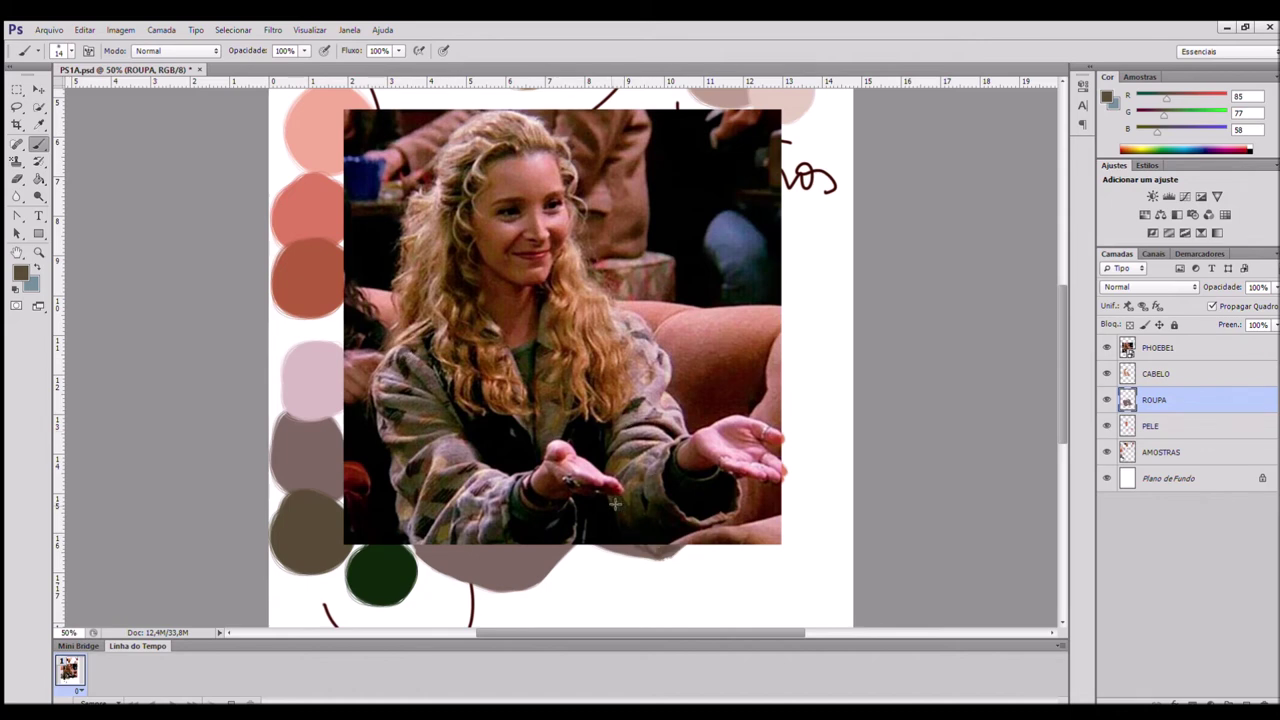
pyautogui.click(1106, 347)
pyautogui.hotkey('ctrl', '+')
pyautogui.hotkey('ctrl', '+')
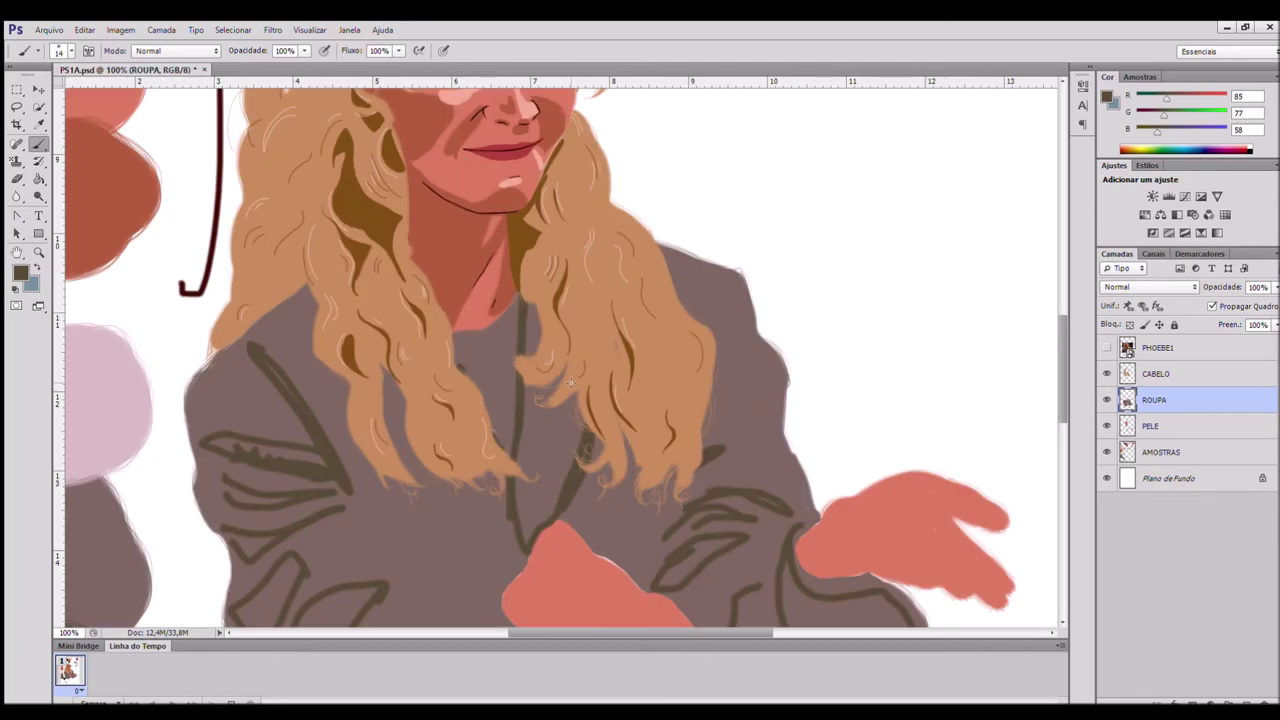
# - Fill the shirt-front shadow and the right-hand sleeve's fold shadows with dark olive
pyautogui.moveTo(542, 502)
pyautogui.mouseDown()
pyautogui.moveTo(550, 430)
pyautogui.moveTo(530, 396)
pyautogui.moveTo(530, 312)
pyautogui.mouseUp()
pyautogui.scroll(-3, 708, 386)
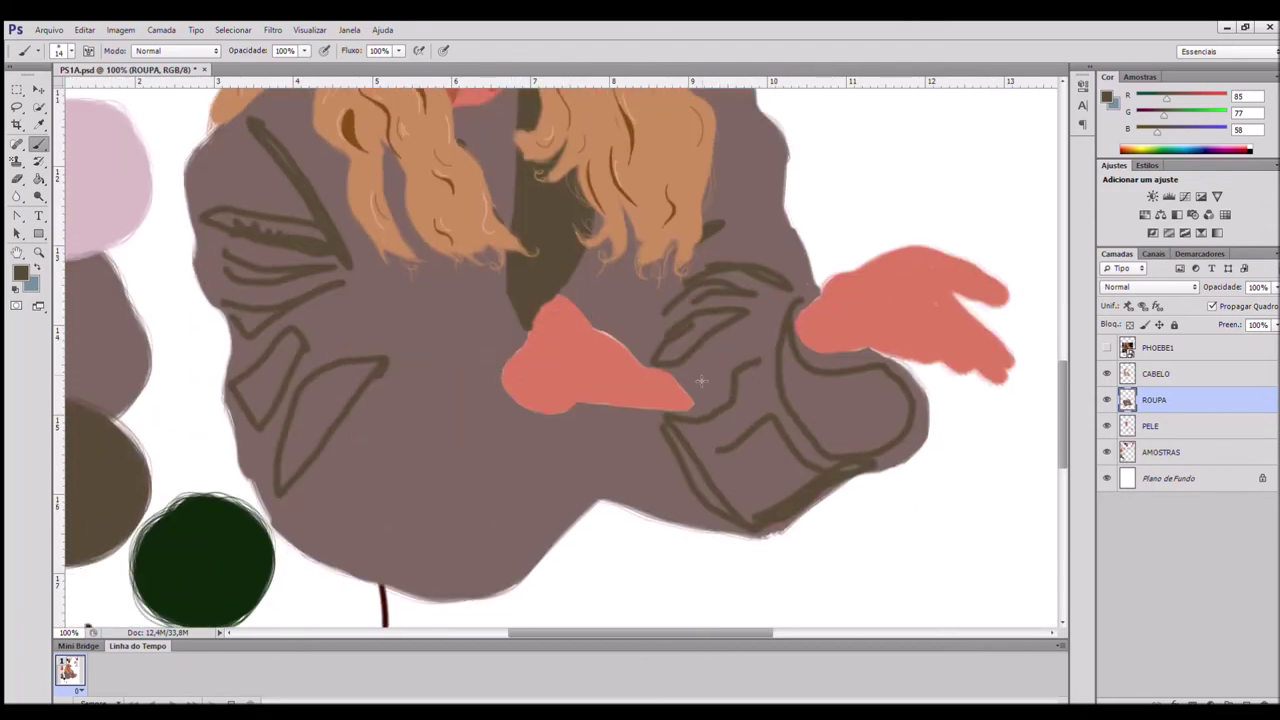
pyautogui.hscroll(1, 708, 386)
pyautogui.moveTo(619, 286); pyautogui.dragTo(628, 271)
pyautogui.moveTo(595, 339); pyautogui.dragTo(603, 339)
pyautogui.moveTo(650, 442)
pyautogui.mouseDown()
pyautogui.moveTo(665, 382)
pyautogui.moveTo(600, 438)
pyautogui.moveTo(641, 485)
pyautogui.moveTo(691, 451)
pyautogui.moveTo(731, 487)
pyautogui.moveTo(800, 425)
pyautogui.moveTo(805, 365)
pyautogui.moveTo(735, 355)
pyautogui.moveTo(799, 375)
pyautogui.moveTo(735, 425)
pyautogui.moveTo(757, 431)
pyautogui.moveTo(738, 453)
pyautogui.moveTo(782, 468)
pyautogui.mouseUp()
pyautogui.keyDown('alt'); pyautogui.click(805, 462); pyautogui.keyUp('alt')
pyautogui.keyDown('alt'); pyautogui.click(732, 432); pyautogui.keyUp('alt')
# - Fill the outlined fold shadows on the left-hand sleeve with dark olive
pyautogui.hscroll(-5, 617, 224)
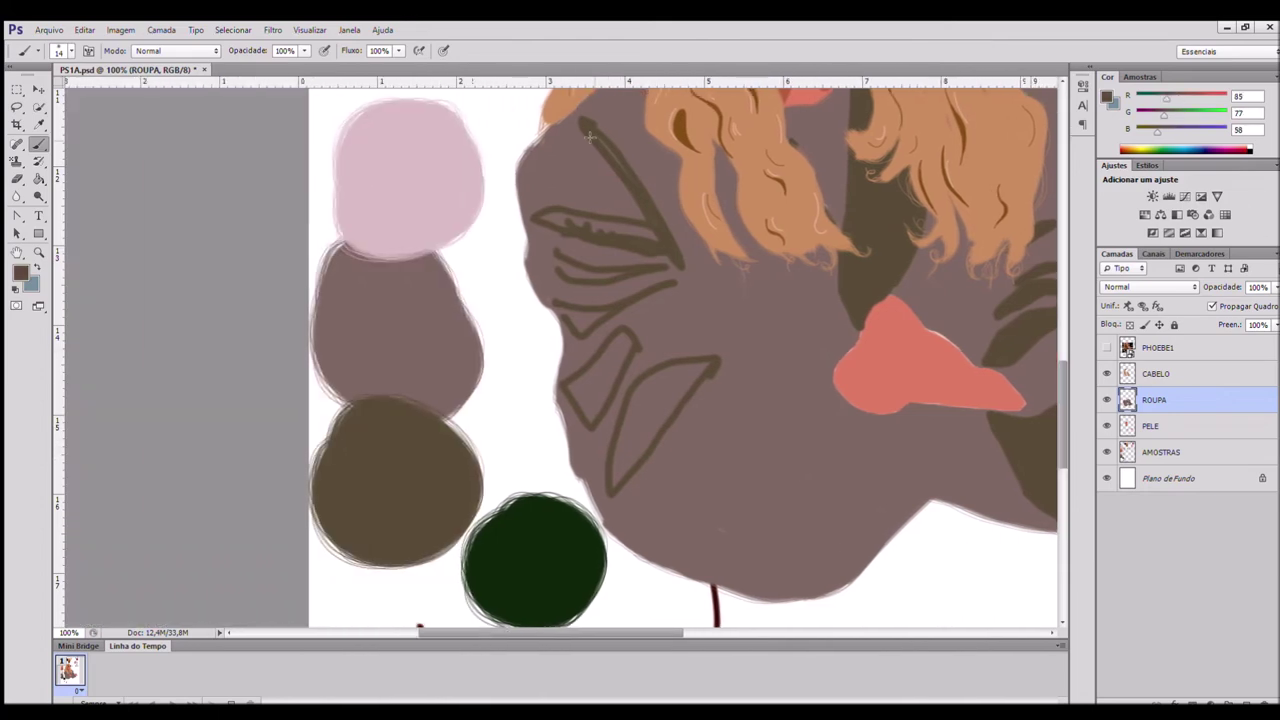
pyautogui.moveTo(535, 213); pyautogui.dragTo(658, 243)
pyautogui.moveTo(555, 306)
pyautogui.mouseDown()
pyautogui.moveTo(610, 309)
pyautogui.moveTo(564, 379)
pyautogui.moveTo(623, 332)
pyautogui.mouseUp()
pyautogui.moveTo(675, 403)
pyautogui.mouseDown()
pyautogui.moveTo(630, 420)
pyautogui.moveTo(650, 440)
pyautogui.mouseUp()
# - Draw and fill additional dark olive shadows on the lower left-hand sleeve and its cuff, following the reference photo
pyautogui.click(1106, 347)
pyautogui.moveTo(890, 497); pyautogui.dragTo(917, 447)
pyautogui.moveTo(771, 458); pyautogui.dragTo(771, 440)
pyautogui.moveTo(672, 457); pyautogui.dragTo(672, 459)
pyautogui.click(1106, 348)
pyautogui.moveTo(648, 545); pyautogui.dragTo(664, 487)
pyautogui.moveTo(807, 384)
pyautogui.mouseDown()
pyautogui.moveTo(871, 419)
pyautogui.moveTo(898, 475)
pyautogui.moveTo(905, 433)
pyautogui.mouseUp()
pyautogui.hscroll(3, 640, 453)
pyautogui.moveTo(660, 382)
pyautogui.mouseDown()
pyautogui.moveTo(655, 495)
pyautogui.moveTo(663, 410)
pyautogui.moveTo(728, 449)
pyautogui.moveTo(690, 502)
pyautogui.mouseUp()
pyautogui.scroll(-2, 640, 440)
pyautogui.moveTo(609, 362)
pyautogui.mouseDown()
pyautogui.moveTo(590, 488)
pyautogui.moveTo(668, 500)
pyautogui.moveTo(622, 521)
pyautogui.mouseUp()
pyautogui.scroll(-3, 594, 484)
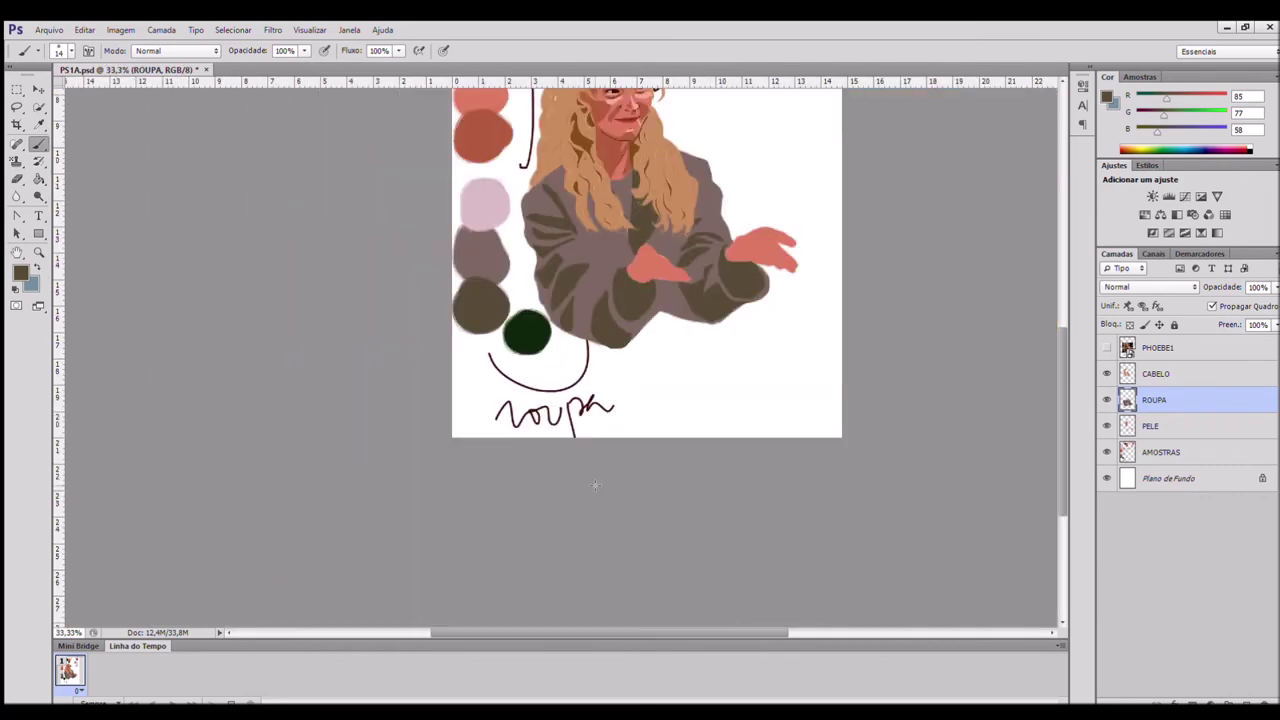
# - Outline the jacket's inner lining beneath the hair and below the hand in the dark green swatch, following the reference photo
pyautogui.scroll(3, 594, 484)
pyautogui.click(1107, 348)
pyautogui.click(1107, 348)
pyautogui.keyDown('alt'); pyautogui.click(391, 615); pyautogui.keyUp('alt')
pyautogui.click(1107, 348)
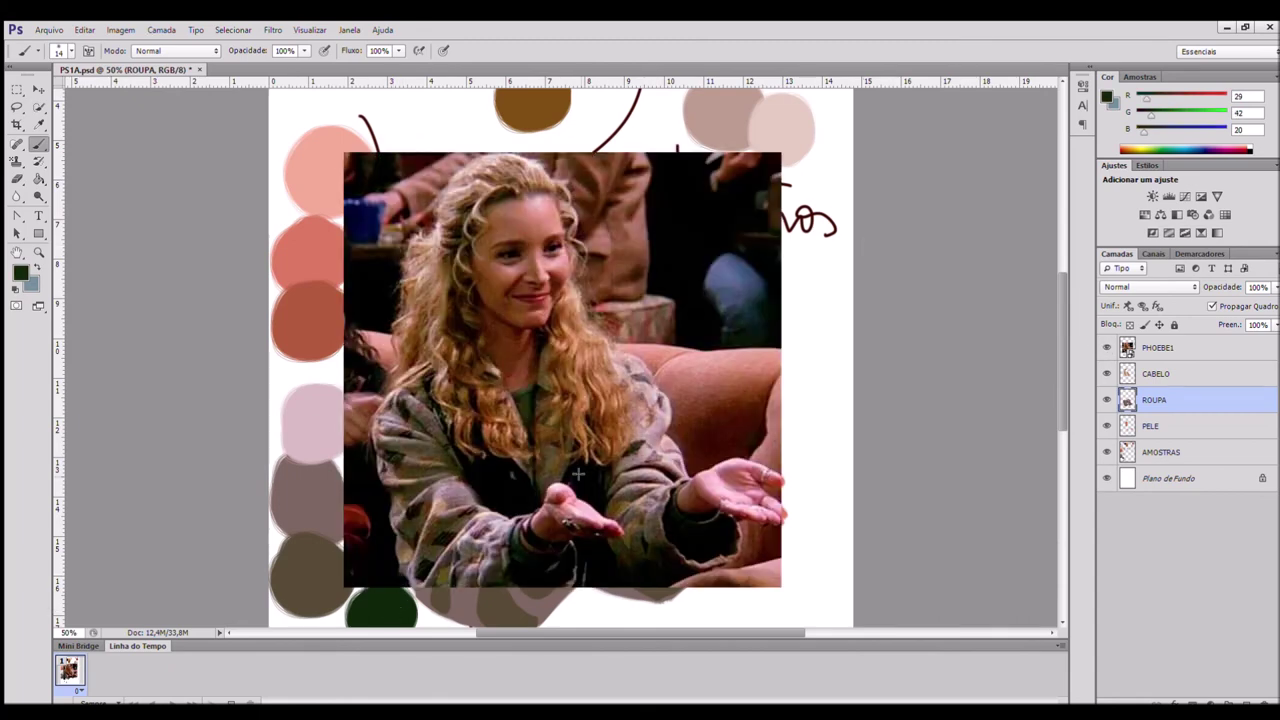
pyautogui.click(1107, 348)
pyautogui.hotkey('ctrl', '+')
pyautogui.hotkey('ctrl', '+')
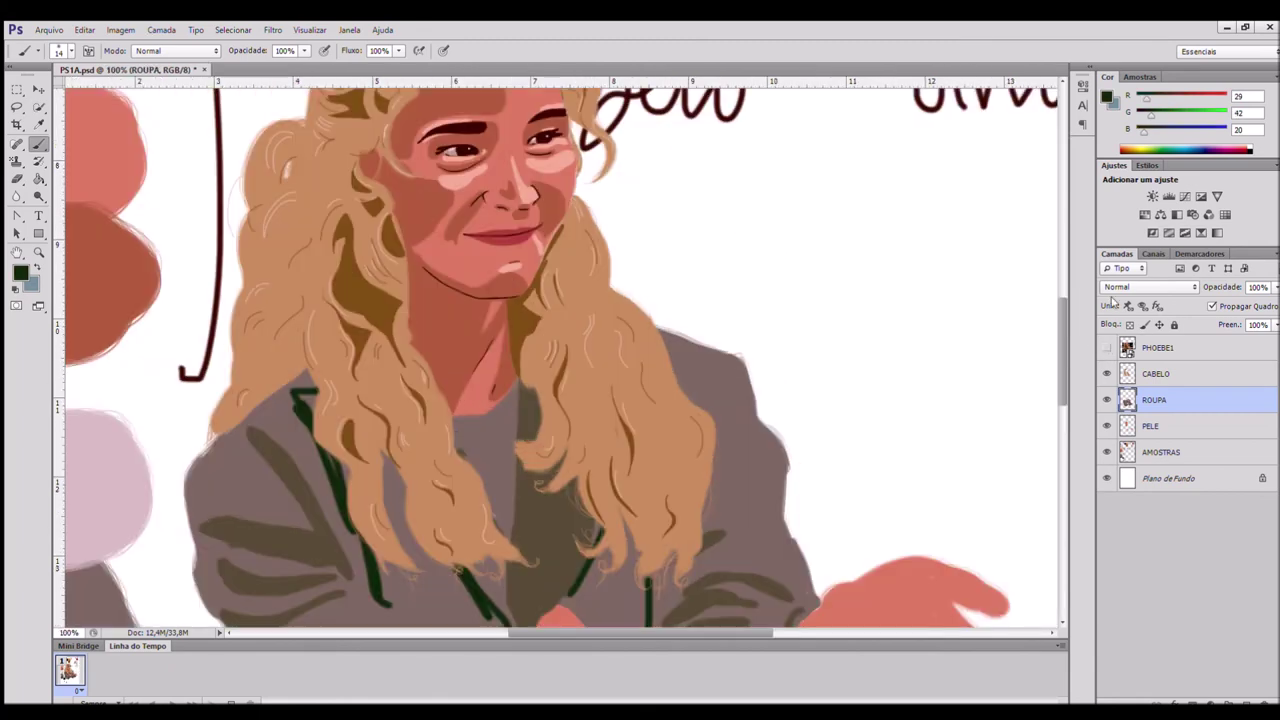
pyautogui.scroll(-5, 938, 616)
pyautogui.click(1107, 348)
pyautogui.hotkey('ctrl', ',')
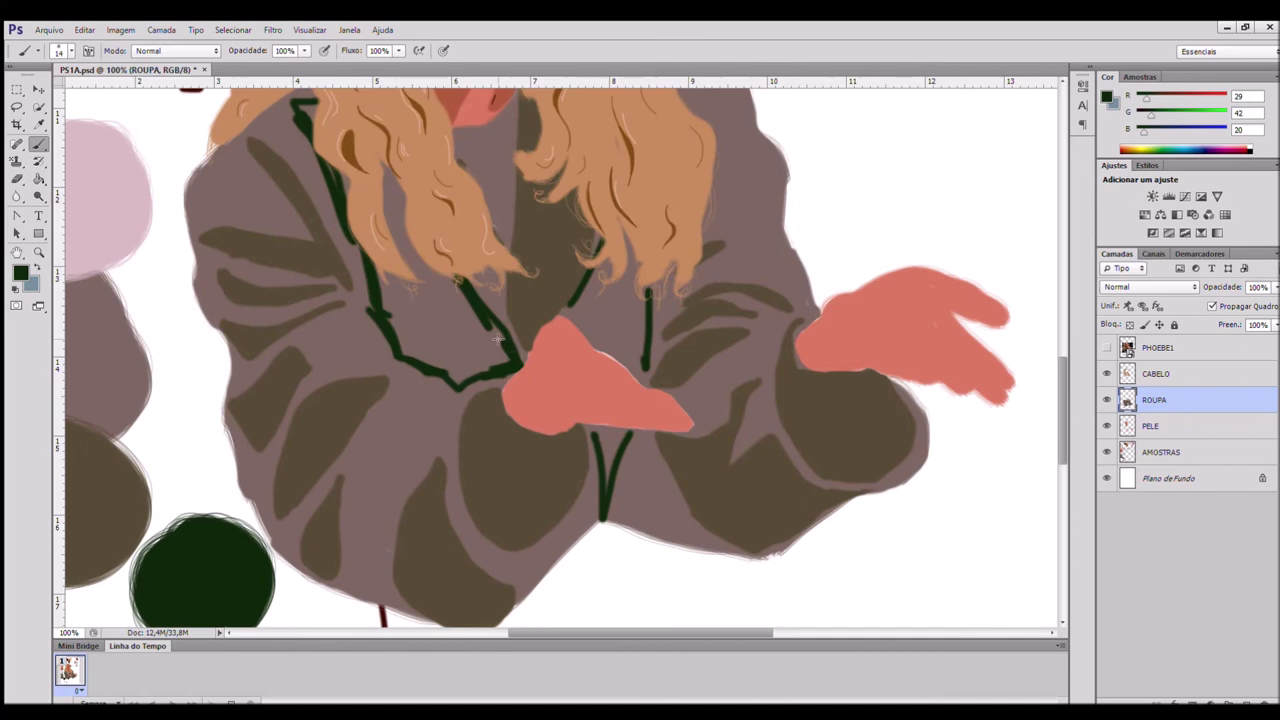
# - Fill the outlined lining areas beneath the hair and below the hand with dark green
pyautogui.moveTo(340, 180)
pyautogui.mouseDown()
pyautogui.moveTo(430, 300)
pyautogui.moveTo(400, 330)
pyautogui.moveTo(465, 386)
pyautogui.moveTo(436, 344)
pyautogui.mouseUp()
pyautogui.moveTo(595, 320)
pyautogui.mouseDown()
pyautogui.moveTo(602, 350)
pyautogui.moveTo(643, 378)
pyautogui.moveTo(632, 245)
pyautogui.moveTo(596, 240)
pyautogui.moveTo(586, 327)
pyautogui.mouseUp()
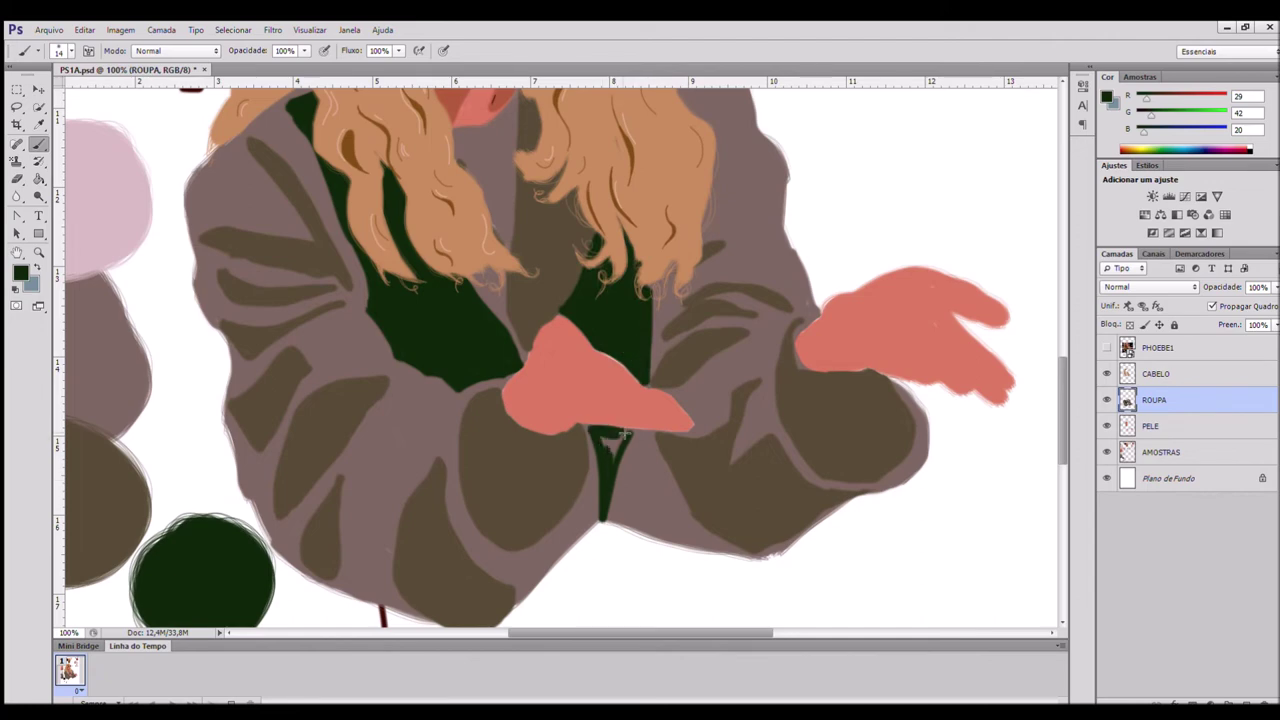
pyautogui.moveTo(610, 430); pyautogui.dragTo(607, 455)
pyautogui.scroll(-2, 610, 435)
# - Outline highlight shapes on both jacket sleeves in the pale pink clothing swatch with a 10 px brush, following the photo
pyautogui.keyDown('alt'); pyautogui.click(320, 277); pyautogui.keyUp('alt')
pyautogui.press('[')
pyautogui.click(1107, 348)
pyautogui.scroll(1, 977, 262)
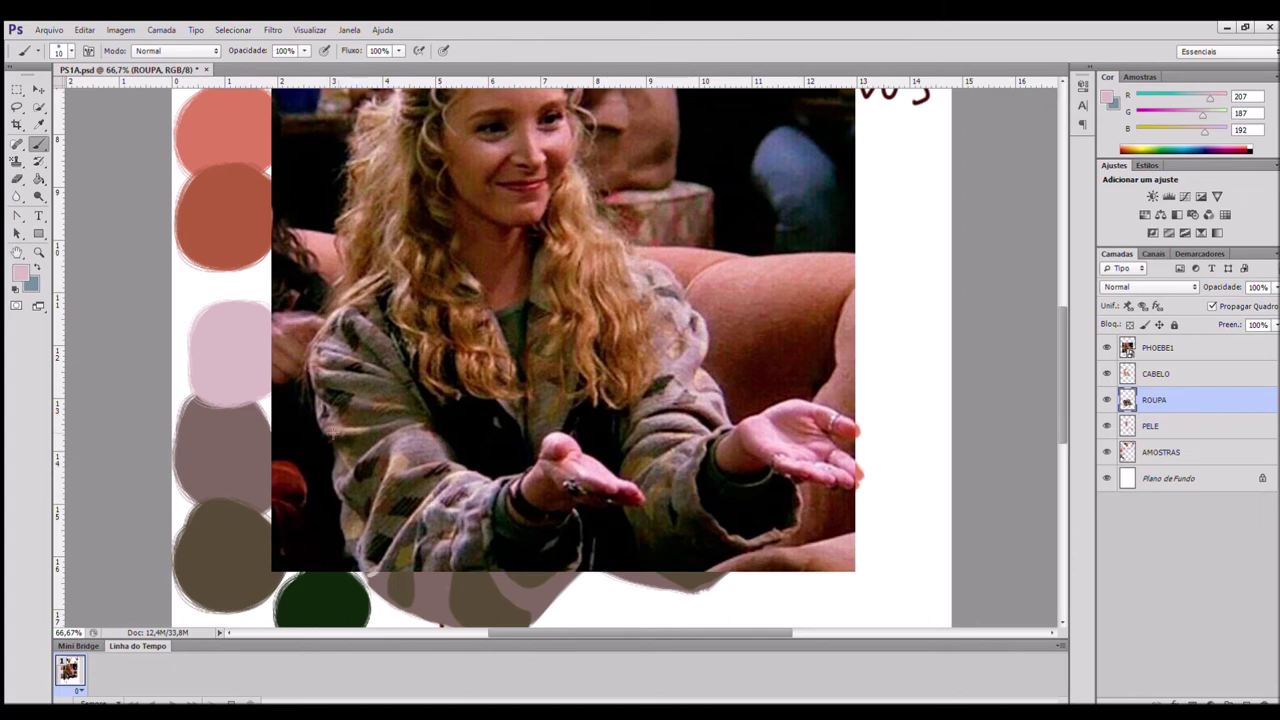
pyautogui.click(1107, 348)
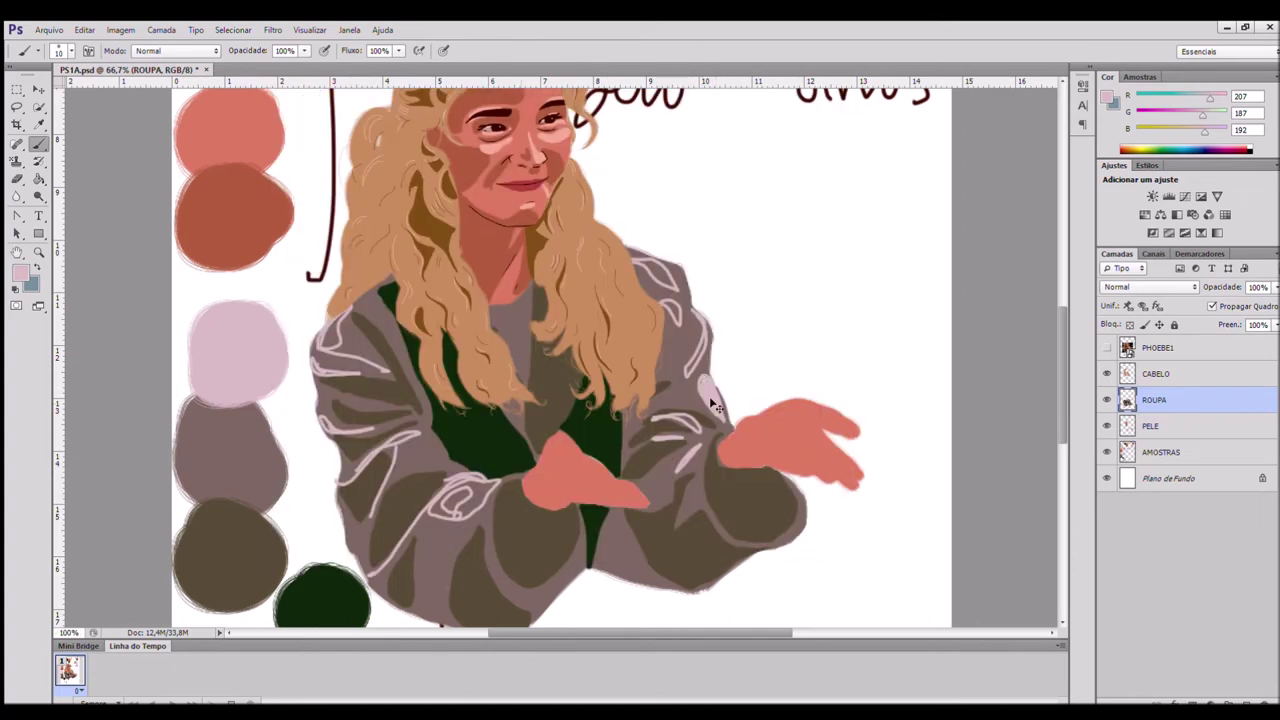
# - Fill the highlight shapes on the right-hand sleeve and shoulder with pale pink
pyautogui.hotkey('ctrl', '+')
pyautogui.hotkey('ctrl', '+')
pyautogui.hscroll(2, 712, 402)
pyautogui.scroll(-1, 714, 401)
pyautogui.moveTo(752, 446); pyautogui.dragTo(768, 465)
pyautogui.moveTo(608, 442); pyautogui.dragTo(690, 487)
pyautogui.scroll(1, 690, 440)
pyautogui.moveTo(708, 276); pyautogui.dragTo(690, 335)
pyautogui.scroll(3, 686, 330)
pyautogui.moveTo(596, 356); pyautogui.dragTo(630, 410)
pyautogui.moveTo(506, 232); pyautogui.dragTo(565, 279)
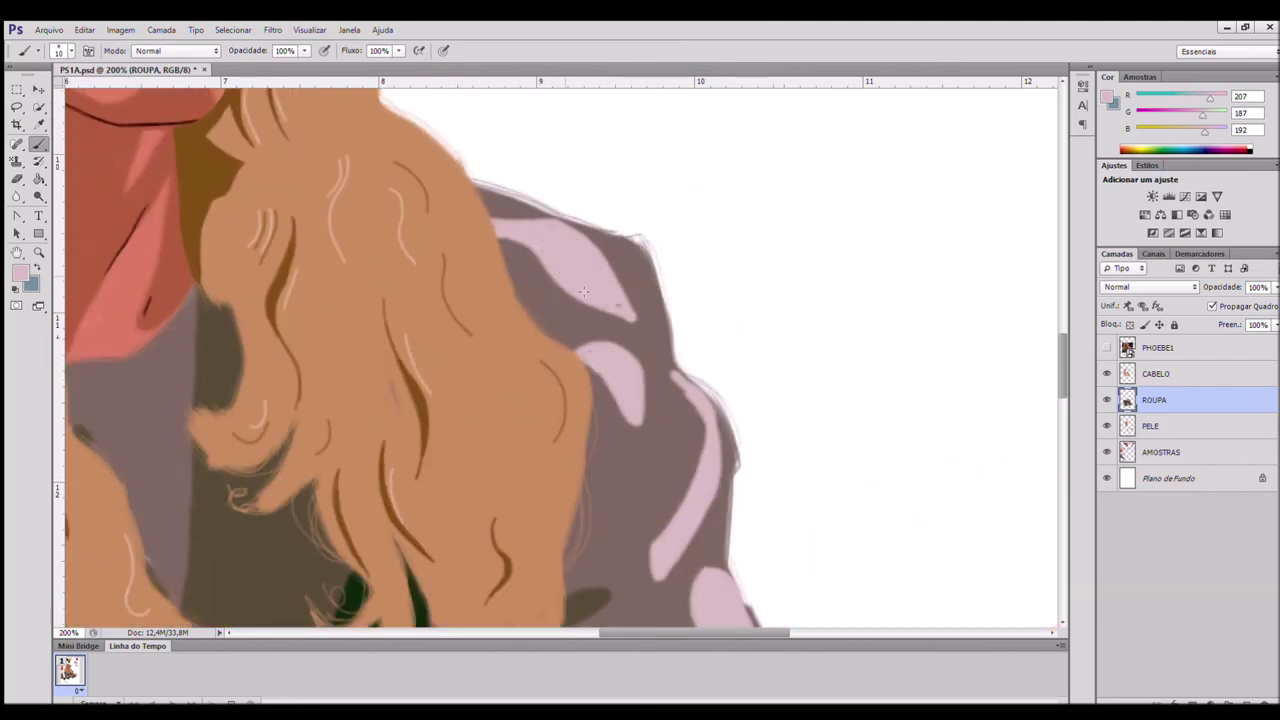
pyautogui.scroll(-3, 740, 359)
# - Fill the highlight shapes on the left-hand shoulder and upper sleeve with pale pink
pyautogui.scroll(4, 500, 406)
pyautogui.hscroll(-2, 589, 257)
pyautogui.moveTo(372, 250)
pyautogui.mouseDown()
pyautogui.moveTo(430, 258)
pyautogui.moveTo(439, 179)
pyautogui.mouseUp()
pyautogui.scroll(-2, 439, 179)
pyautogui.moveTo(340, 262)
pyautogui.mouseDown()
pyautogui.moveTo(430, 333)
pyautogui.moveTo(350, 303)
pyautogui.moveTo(337, 253)
pyautogui.moveTo(349, 314)
pyautogui.mouseUp()
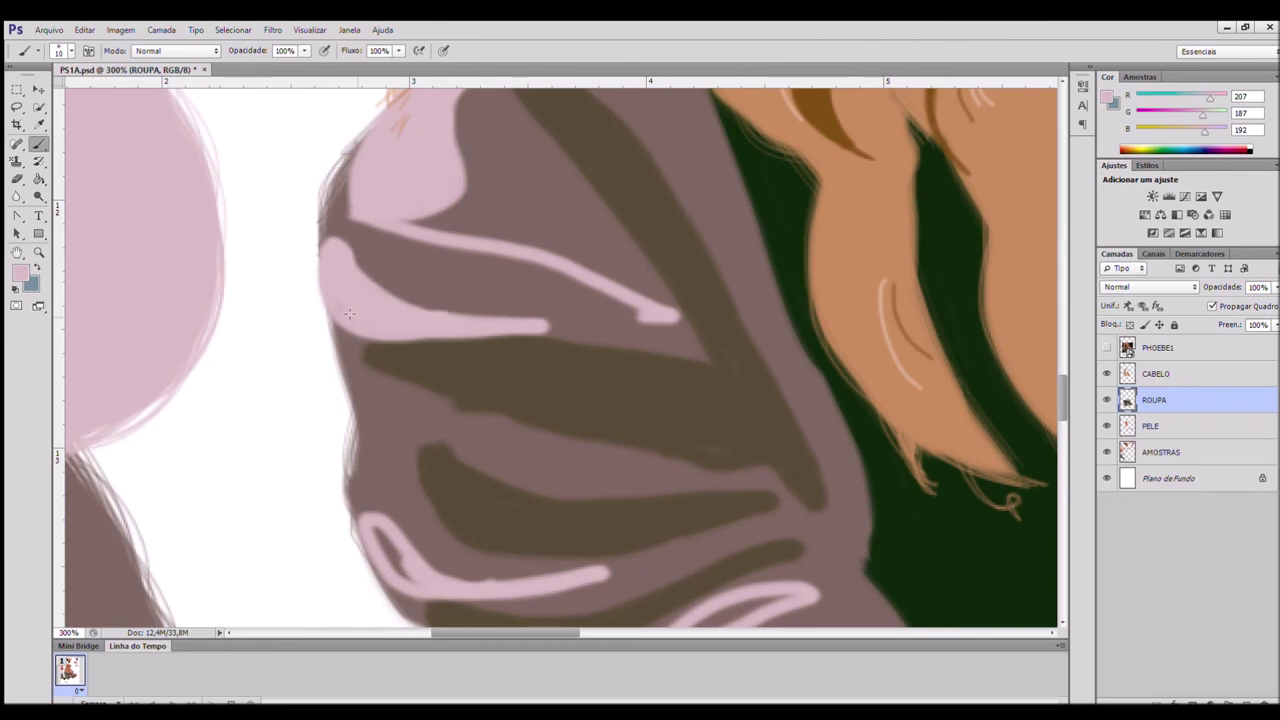
pyautogui.scroll(-3, 349, 314)
pyautogui.moveTo(380, 375); pyautogui.dragTo(418, 435)
# - Fill and refine the pale pink highlights along the lower left-hand sleeve folds and forearm
pyautogui.scroll(-4, 430, 430)
pyautogui.moveTo(535, 444)
pyautogui.mouseDown()
pyautogui.moveTo(460, 492)
pyautogui.moveTo(692, 300)
pyautogui.moveTo(788, 280)
pyautogui.mouseUp()
pyautogui.scroll(-3, 688, 443)
pyautogui.hscroll(5, 688, 443)
pyautogui.moveTo(687, 445)
pyautogui.mouseDown()
pyautogui.moveTo(810, 430)
pyautogui.moveTo(720, 305)
pyautogui.moveTo(590, 470)
pyautogui.moveTo(648, 417)
pyautogui.moveTo(790, 350)
pyautogui.moveTo(850, 385)
pyautogui.mouseUp()
pyautogui.moveTo(512, 244)
pyautogui.mouseDown()
pyautogui.moveTo(640, 238)
pyautogui.moveTo(588, 230)
pyautogui.mouseUp()
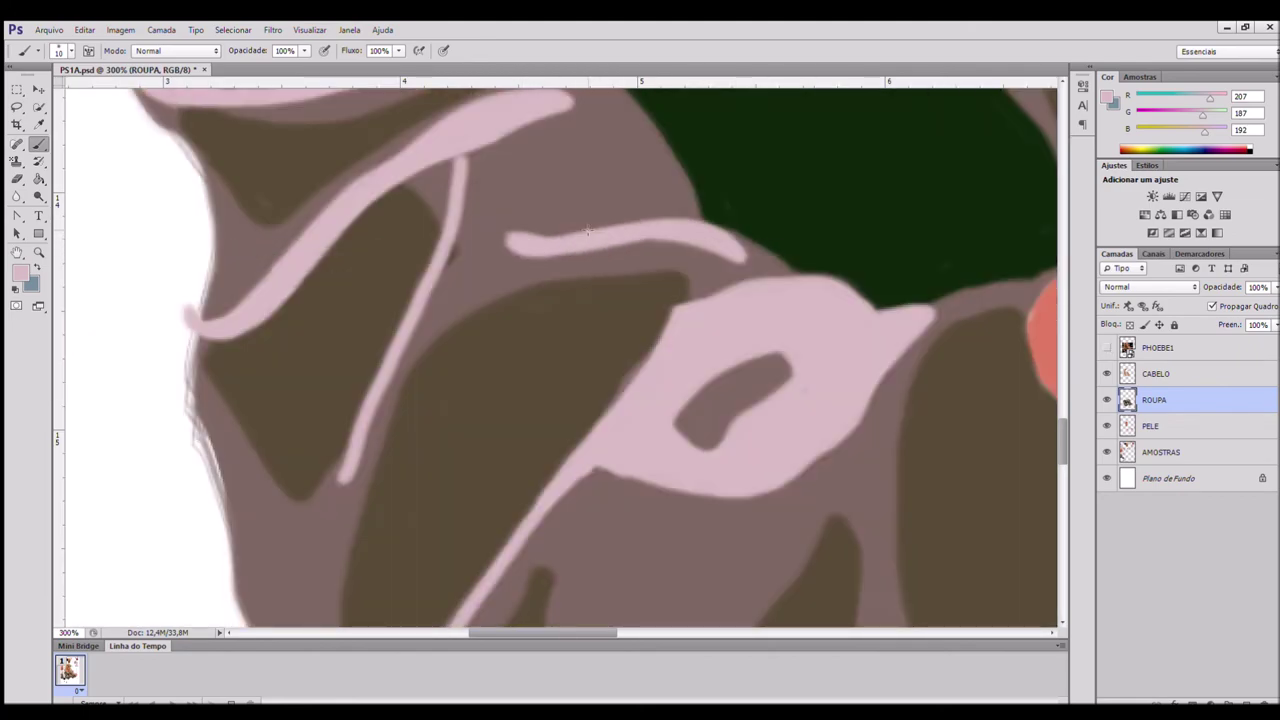
pyautogui.scroll(-5, 594, 270)
pyautogui.scroll(2, 560, 340)
# - On PELE, outline shadow shapes on the centre hand's thumb, palm and fingers in the darkest skin swatch, following the reference photo
pyautogui.keyDown('alt'); pyautogui.click(492, 342); pyautogui.keyUp('alt')
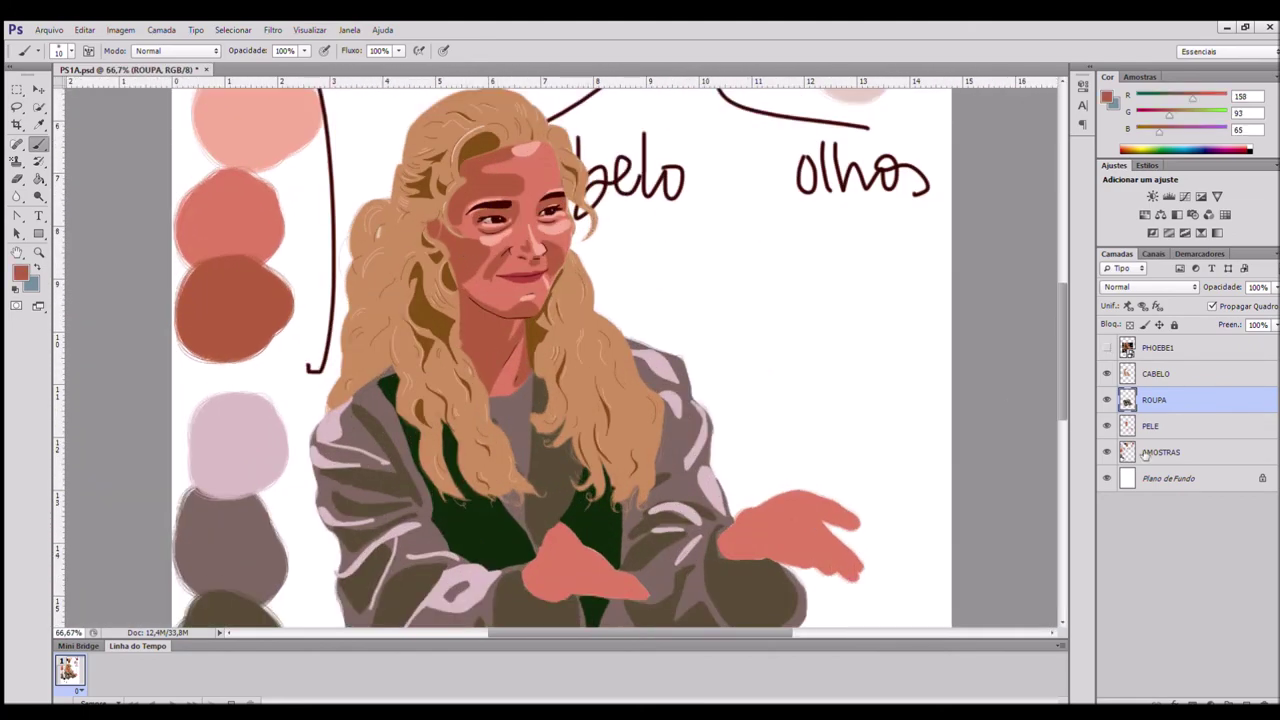
pyautogui.click(1150, 427)
pyautogui.hotkey('ctrl', '+')
pyautogui.hotkey('ctrl', '+')
pyautogui.scroll(-11, 778, 415)
pyautogui.press('[')
pyautogui.press('[')
pyautogui.press('[')
pyautogui.press('[')
pyautogui.press('[')
pyautogui.press('[')
pyautogui.click(1106, 348)
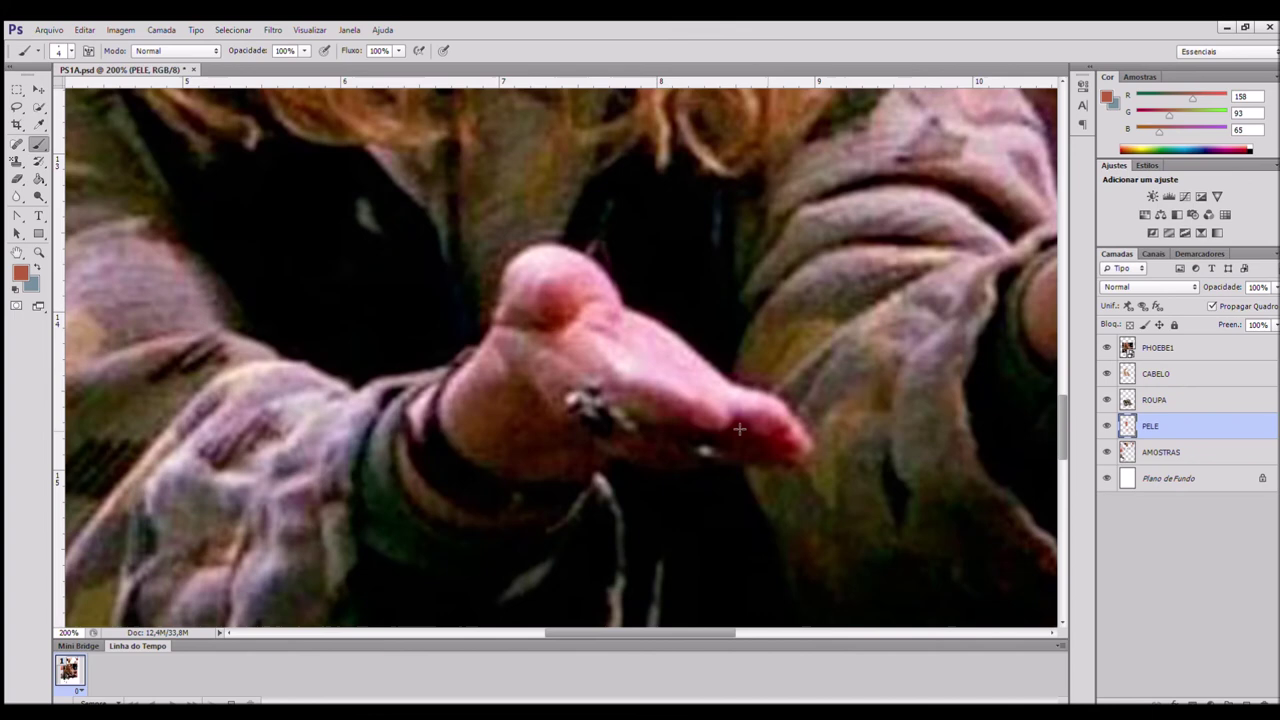
pyautogui.click(1106, 348)
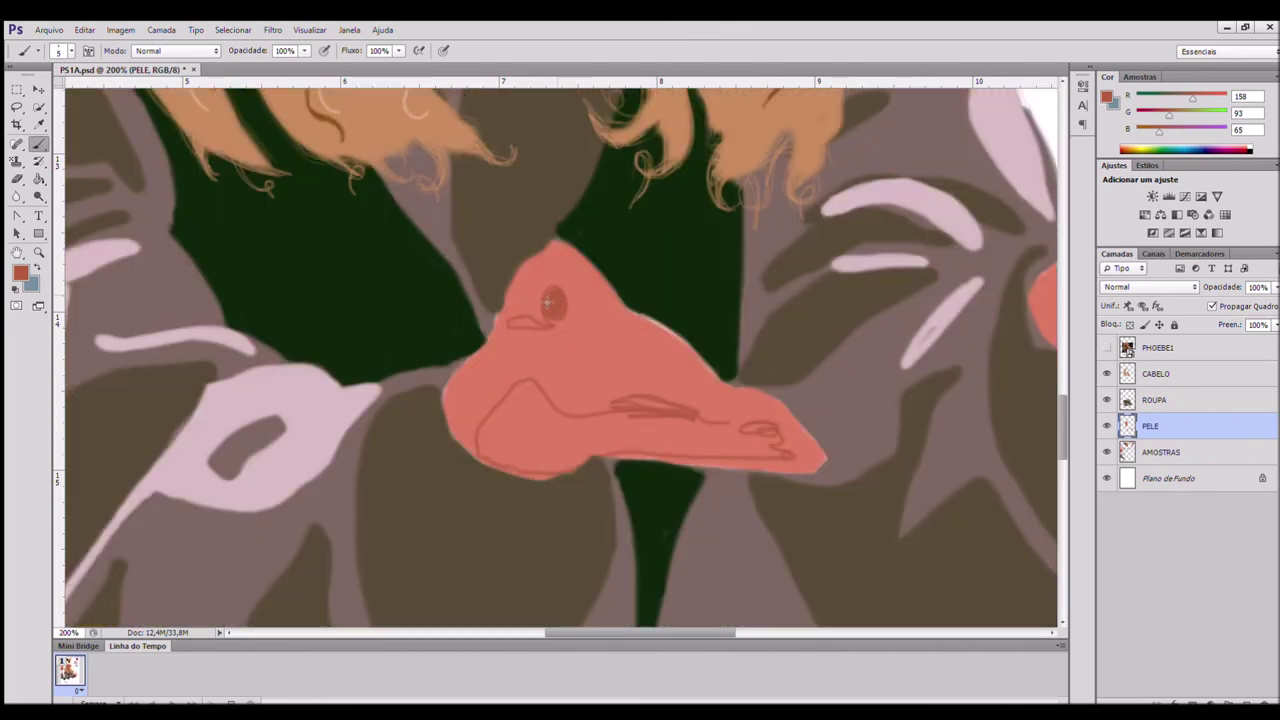
# - Fill the reddish-brown shadow shapes on the centre hand's thumb, palm and fingers
pyautogui.moveTo(526, 324); pyautogui.dragTo(546, 326)
pyautogui.moveTo(486, 458)
pyautogui.mouseDown()
pyautogui.moveTo(588, 462)
pyautogui.moveTo(484, 444)
pyautogui.moveTo(486, 430)
pyautogui.mouseUp()
pyautogui.moveTo(566, 416); pyautogui.dragTo(638, 401)
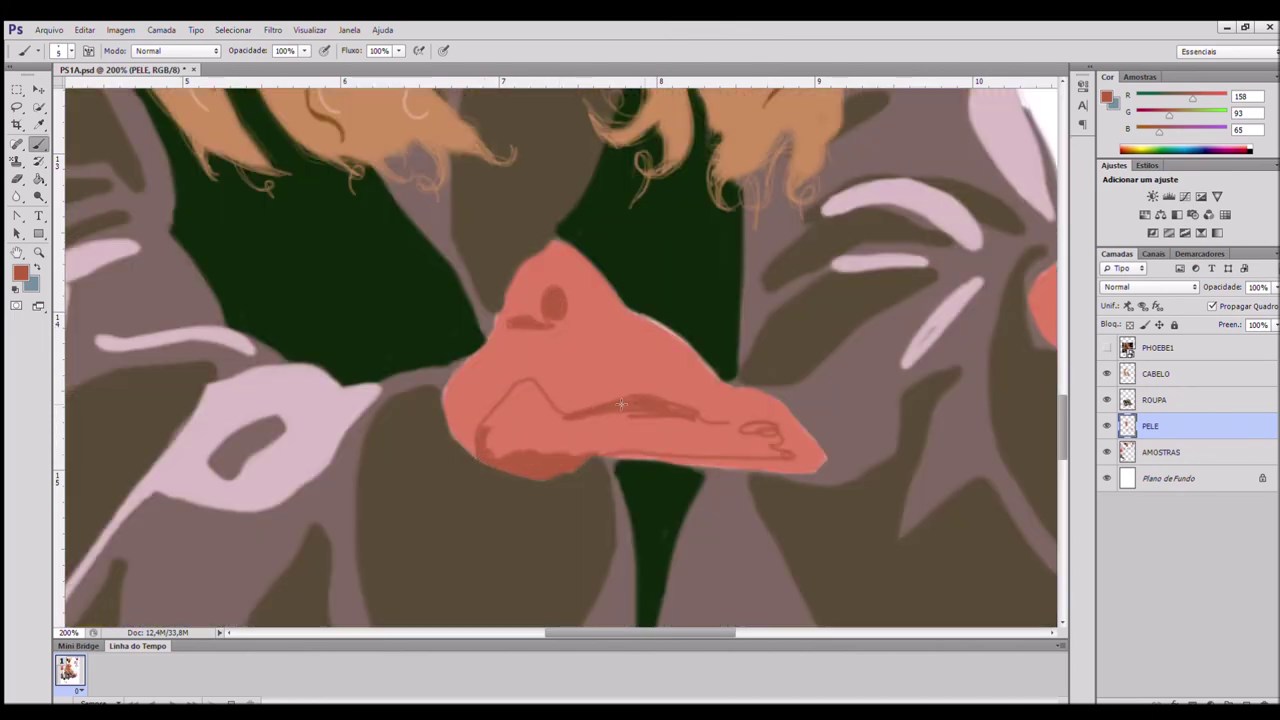
pyautogui.moveTo(780, 454); pyautogui.dragTo(600, 470)
pyautogui.moveTo(520, 462)
pyautogui.mouseDown()
pyautogui.moveTo(495, 410)
pyautogui.moveTo(638, 408)
pyautogui.moveTo(514, 446)
pyautogui.moveTo(560, 400)
pyautogui.mouseUp()
pyautogui.moveTo(640, 450)
pyautogui.mouseDown()
pyautogui.moveTo(756, 442)
pyautogui.moveTo(700, 423)
pyautogui.mouseUp()
# - Paint highlights on the centre hand's thumb, wrist and fingers in the lightest skin swatch with a 5 px brush, following the photo
pyautogui.hotkey('ctrl', '-')
pyautogui.hotkey('ctrl', '-')
pyautogui.hotkey('ctrl', '-')
pyautogui.keyDown('alt'); pyautogui.click(314, 98); pyautogui.keyUp('alt')
pyautogui.hotkey('ctrl', '+')
pyautogui.hotkey('ctrl', '+')
pyautogui.hotkey('ctrl', '+')
pyautogui.hotkey('ctrl', '+')
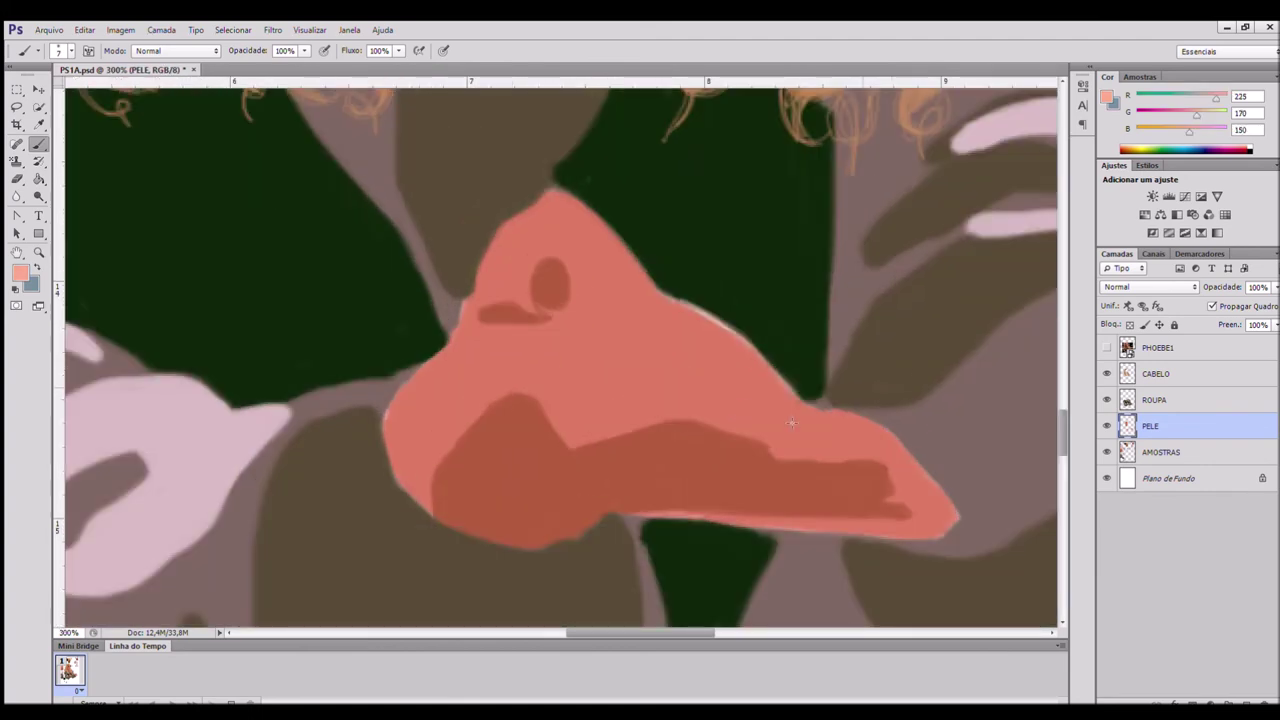
pyautogui.click(1107, 347)
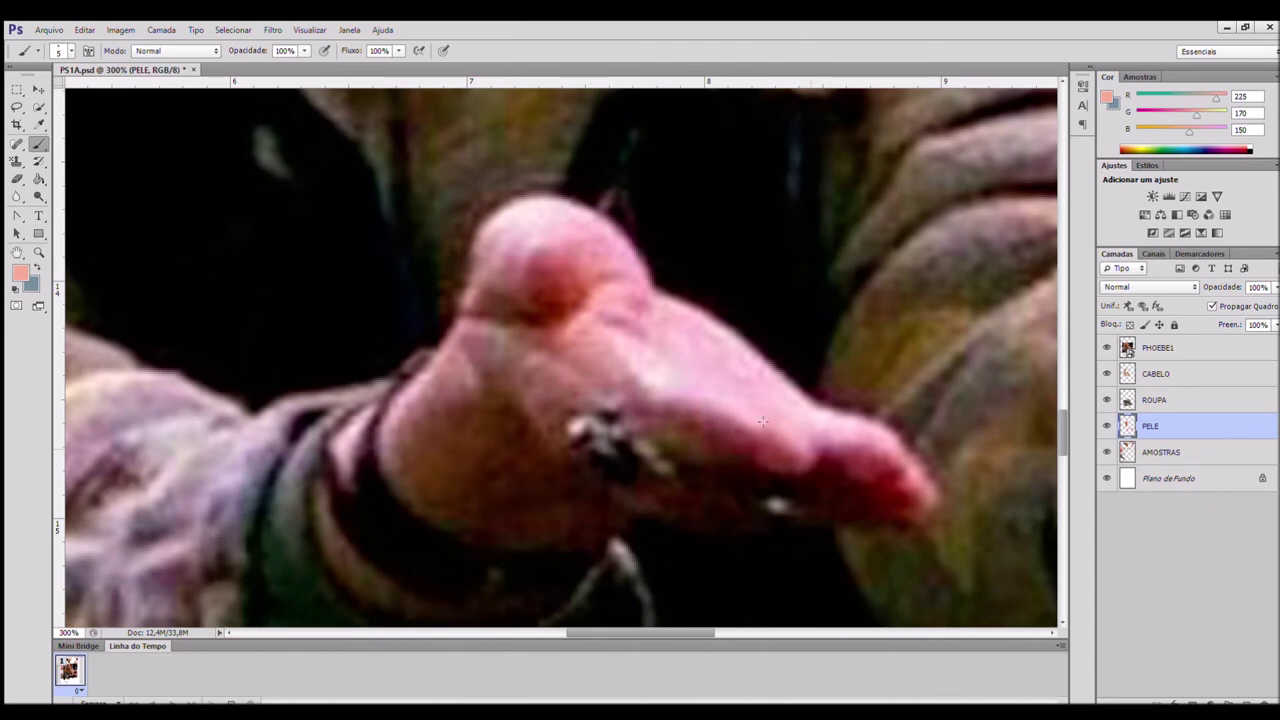
pyautogui.click(1107, 347)
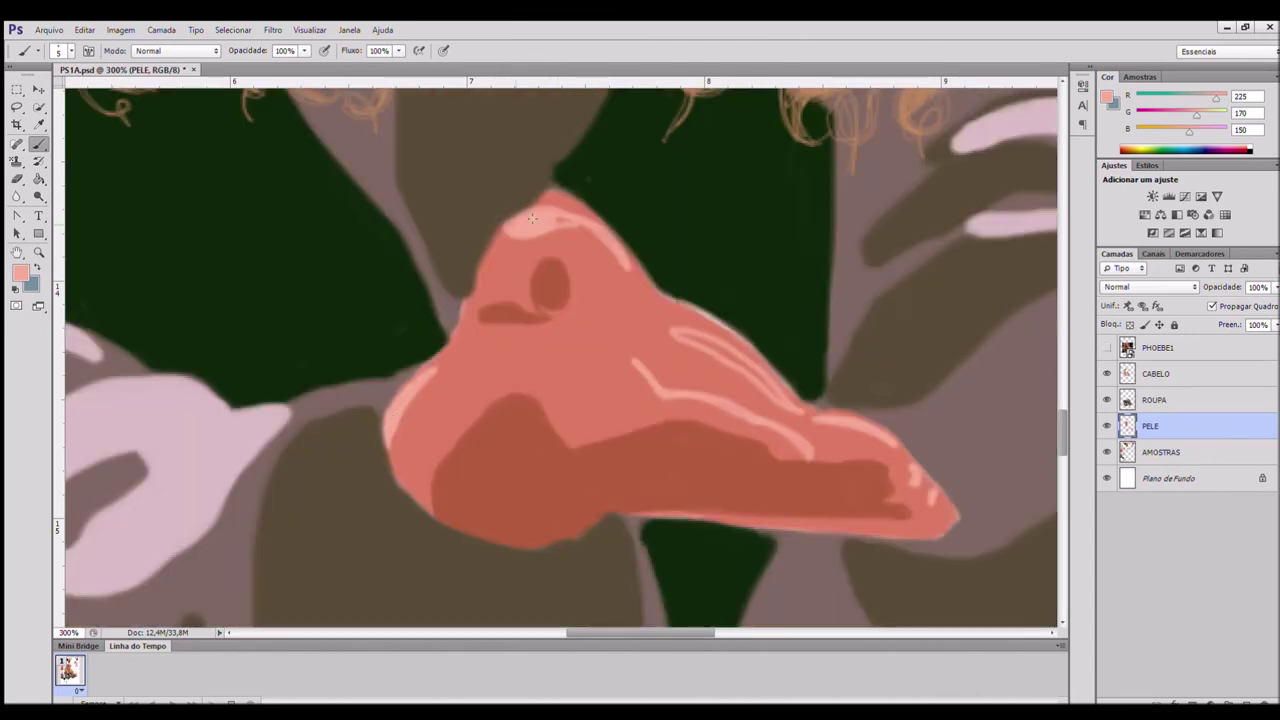
pyautogui.moveTo(692, 340); pyautogui.dragTo(768, 387)
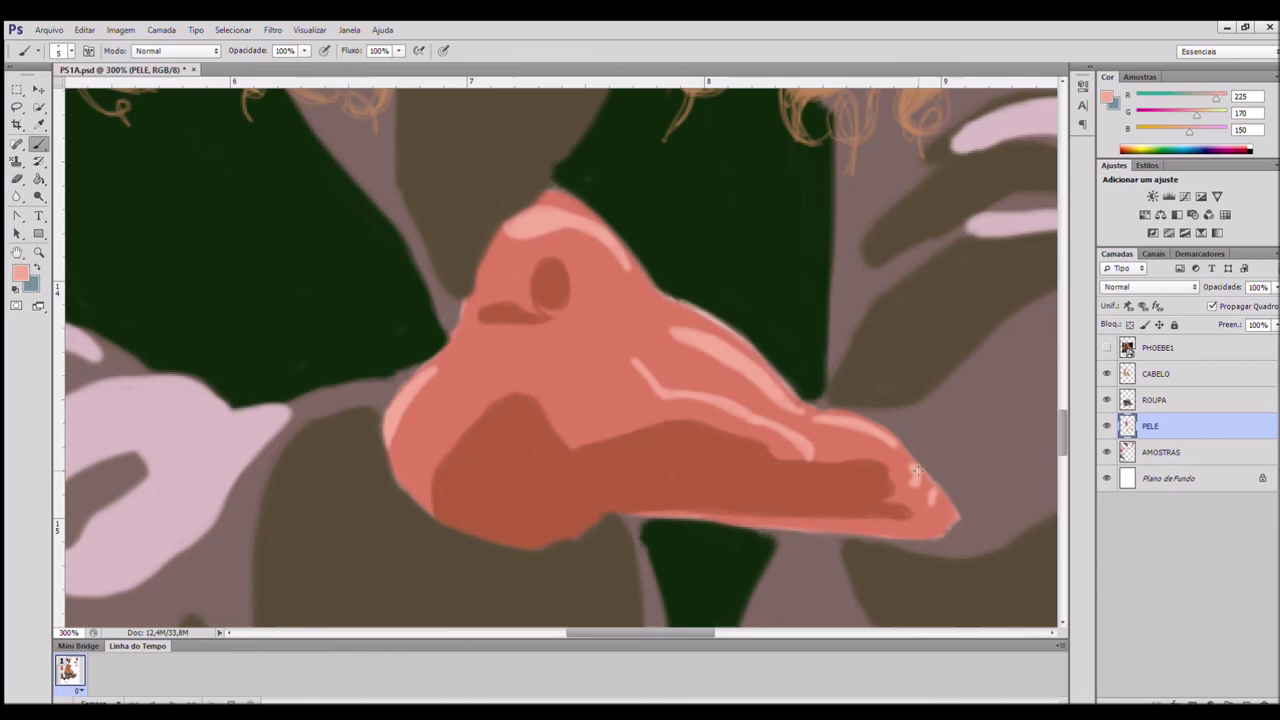
# - Draw dark brown contour lines around the centre hand's thumb pad, palm and fingertips with a 2 px brush, following the photo
pyautogui.hotkey('ctrl', '-')
pyautogui.hotkey('ctrl', '-')
pyautogui.hotkey('ctrl', '-')
pyautogui.hotkey('ctrl', '-')
pyautogui.keyDown('alt'); pyautogui.click(510, 92); pyautogui.keyUp('alt')
pyautogui.hotkey('ctrl', '+')
pyautogui.hotkey('ctrl', '+')
pyautogui.hotkey('ctrl', '+')
pyautogui.hotkey('ctrl', '+')
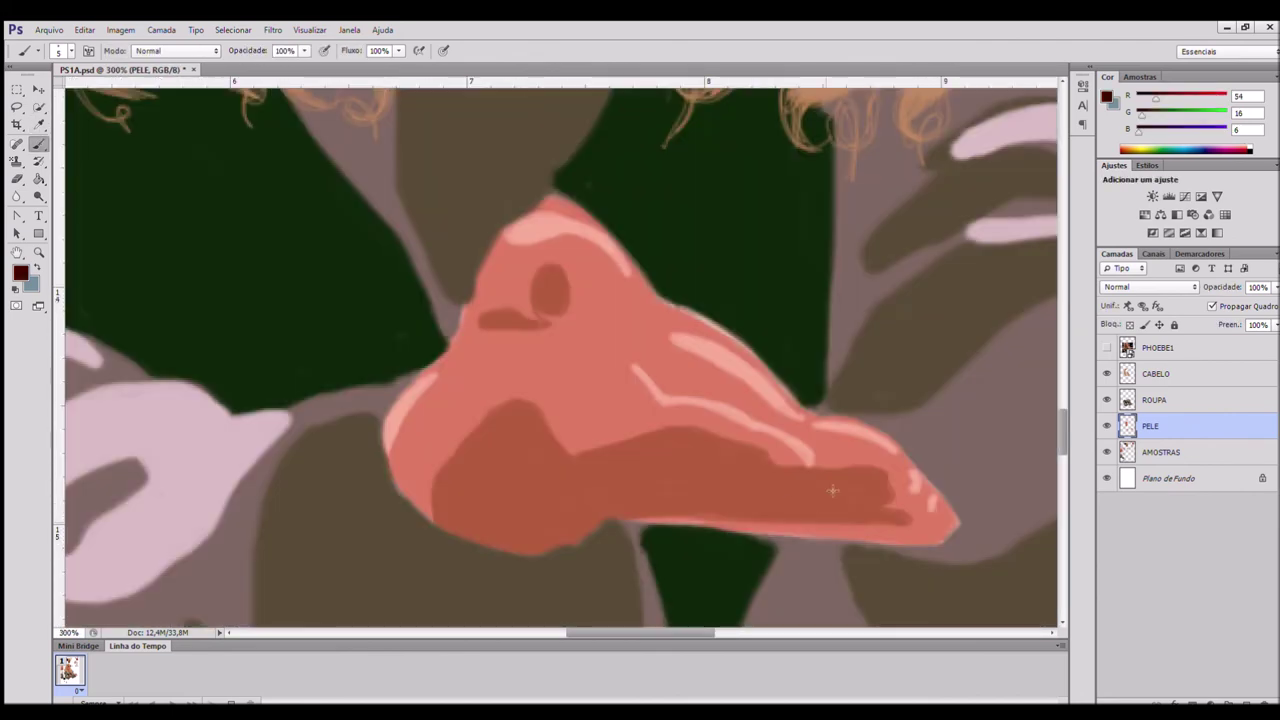
pyautogui.click(1106, 347)
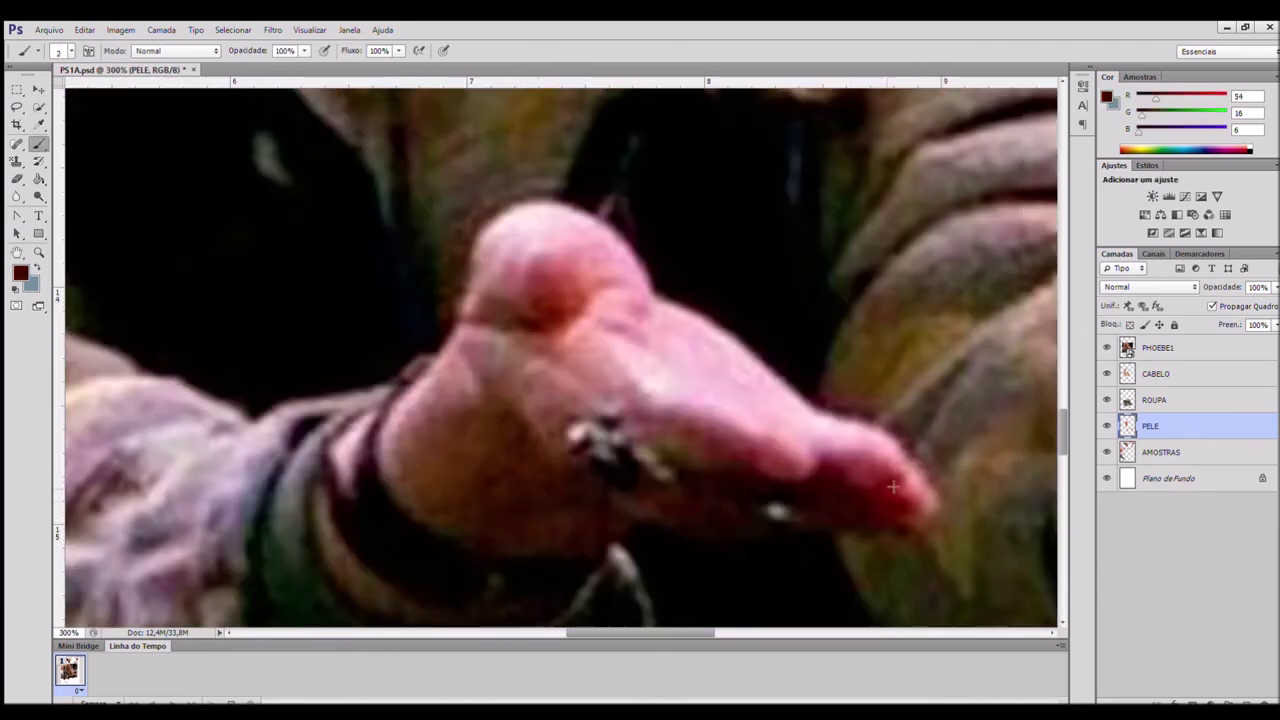
pyautogui.click(1106, 347)
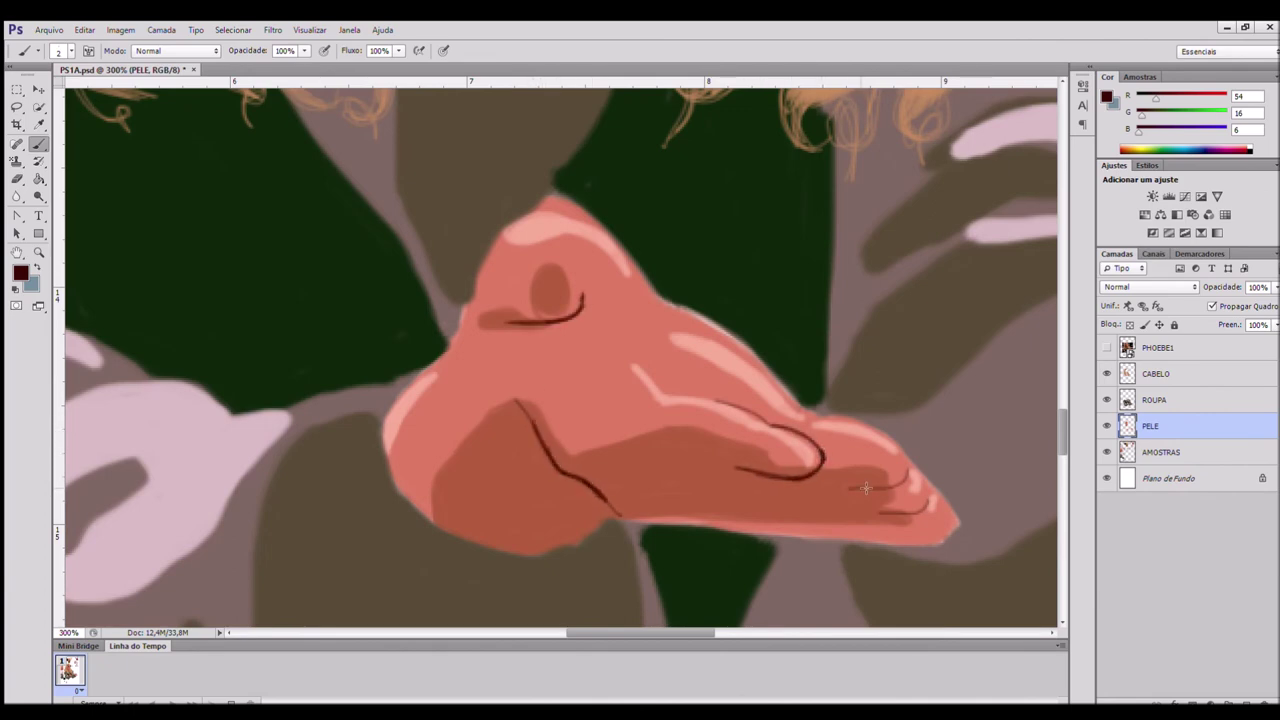
pyautogui.moveTo(583, 294); pyautogui.dragTo(559, 254)
# - Round off the centre hand's pointed thumb tip by painting sampled clothing colours around it on ROUPA
pyautogui.click(1106, 347)
pyautogui.click(1106, 347)
pyautogui.click(1154, 400)
pyautogui.keyDown('alt'); pyautogui.click(612, 200); pyautogui.keyUp('alt')
pyautogui.press(']')
pyautogui.press(']')
pyautogui.press(']')
pyautogui.press(']')
pyautogui.press(']')
pyautogui.press(']')
pyautogui.press(']')
pyautogui.moveTo(596, 216)
pyautogui.mouseDown()
pyautogui.moveTo(553, 206)
pyautogui.moveTo(562, 168)
pyautogui.mouseUp()
pyautogui.keyDown('alt'); pyautogui.click(538, 185); pyautogui.keyUp('alt')
# - Draw a dark crease from the centre hand's thumb base along the fingers, undoing the trial strokes on the palm
pyautogui.click(1107, 348)
pyautogui.click(1107, 348)
pyautogui.keyDown('alt'); pyautogui.click(572, 483); pyautogui.keyUp('alt')
pyautogui.scroll(1, 566, 520)
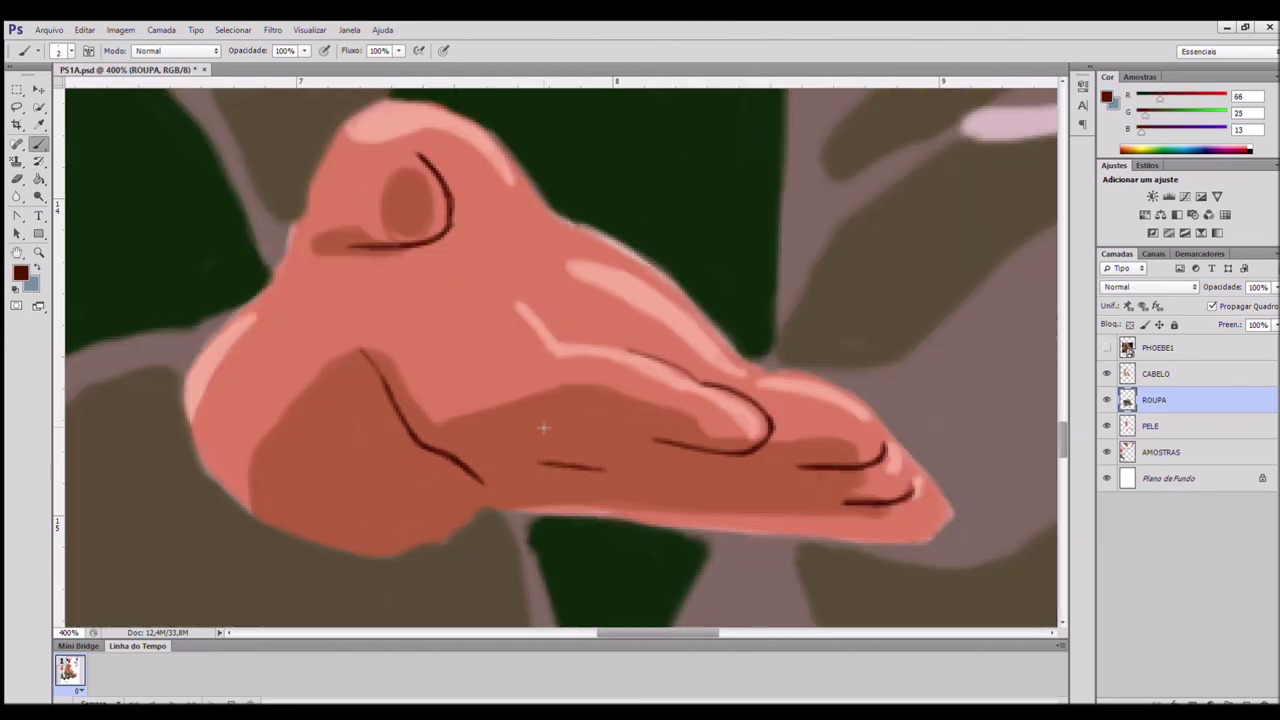
pyautogui.hotkey('ctrl', 'alt', 'z')
pyautogui.hotkey('ctrl', 'alt', 'z')
pyautogui.hotkey('ctrl', 'alt', 'z')
pyautogui.click(1107, 348)
pyautogui.click(1107, 348)
pyautogui.moveTo(483, 247)
pyautogui.mouseDown()
pyautogui.moveTo(556, 317)
pyautogui.moveTo(705, 384)
pyautogui.mouseUp()
pyautogui.click(1106, 347)
pyautogui.keyDown('alt'); pyautogui.click(803, 390); pyautogui.keyUp('alt')
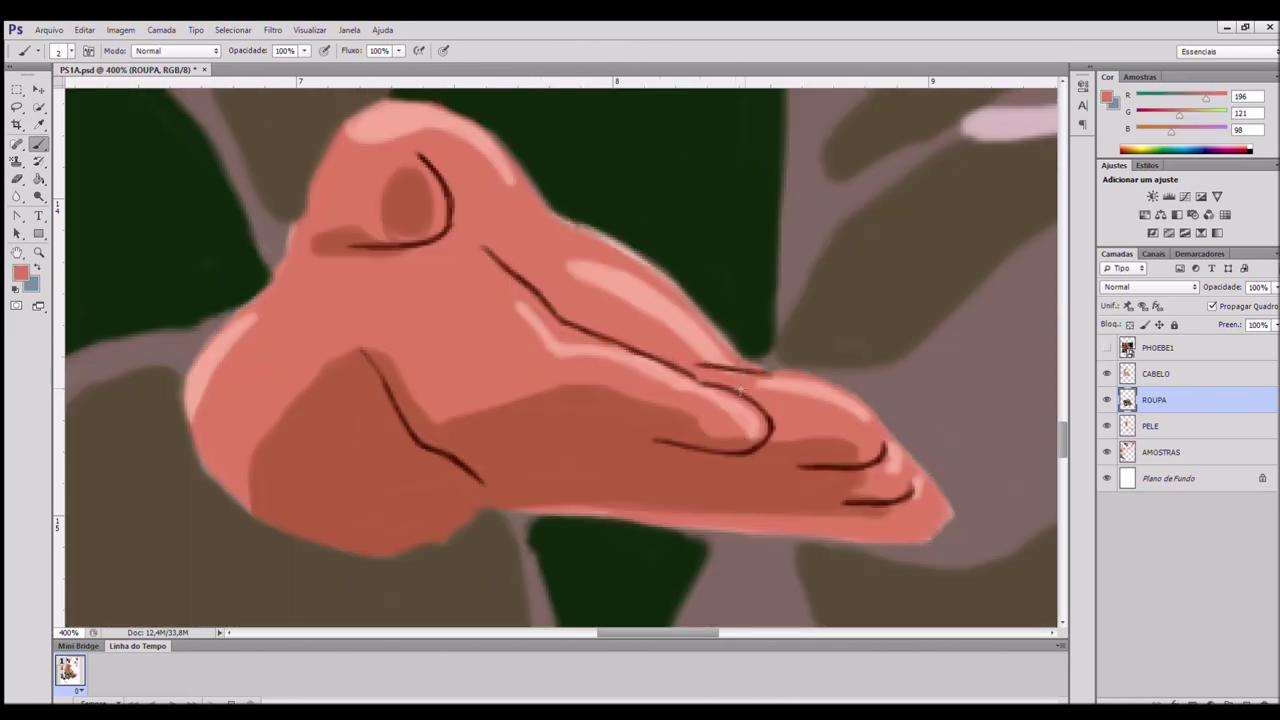
# - Add a short dark crease across the centre palm's shadow and touch up the surrounding area with sampled skin tones
pyautogui.keyDown('alt'); pyautogui.click(460, 467); pyautogui.keyUp('alt')
pyautogui.moveTo(501, 384); pyautogui.dragTo(597, 437)
pyautogui.moveTo(519, 447); pyautogui.dragTo(566, 465)
pyautogui.keyDown('alt'); pyautogui.click(560, 478); pyautogui.keyUp('alt')
pyautogui.scroll(-4, 600, 443)
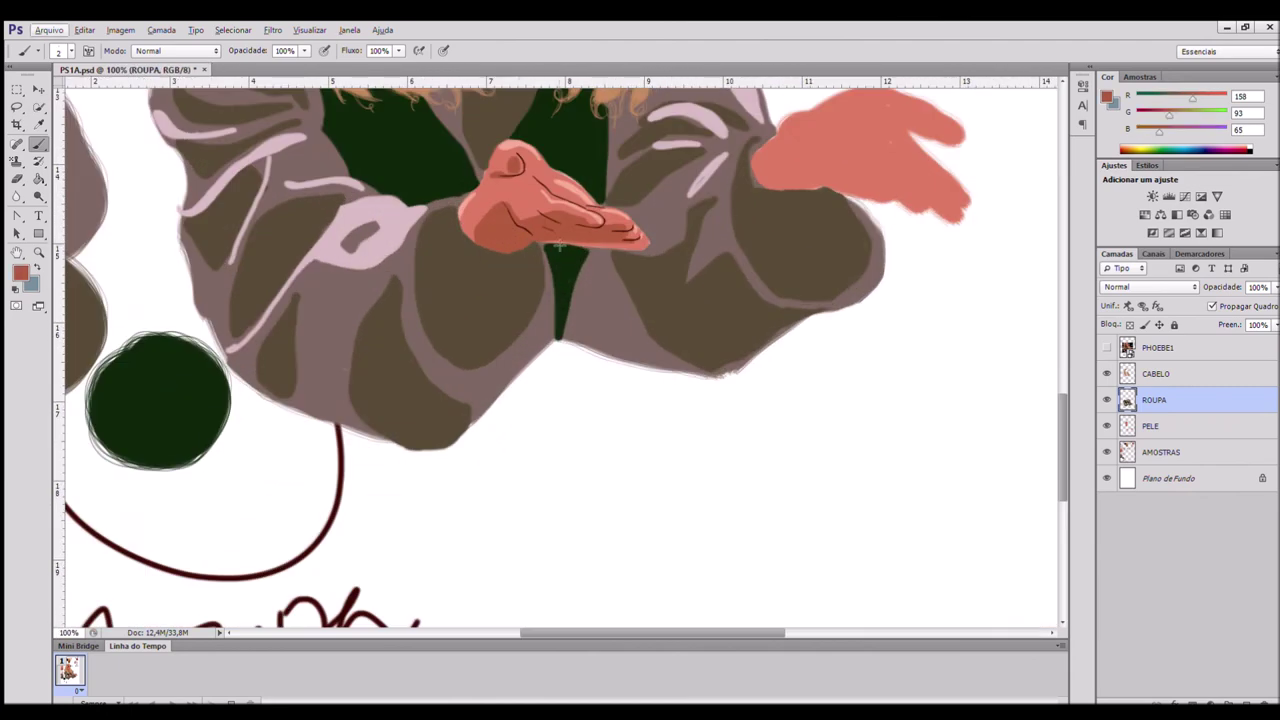
pyautogui.scroll(3, 558, 247)
pyautogui.keyDown('alt'); pyautogui.click(462, 438); pyautogui.keyUp('alt')
pyautogui.keyDown('alt'); pyautogui.click(525, 432); pyautogui.keyUp('alt')
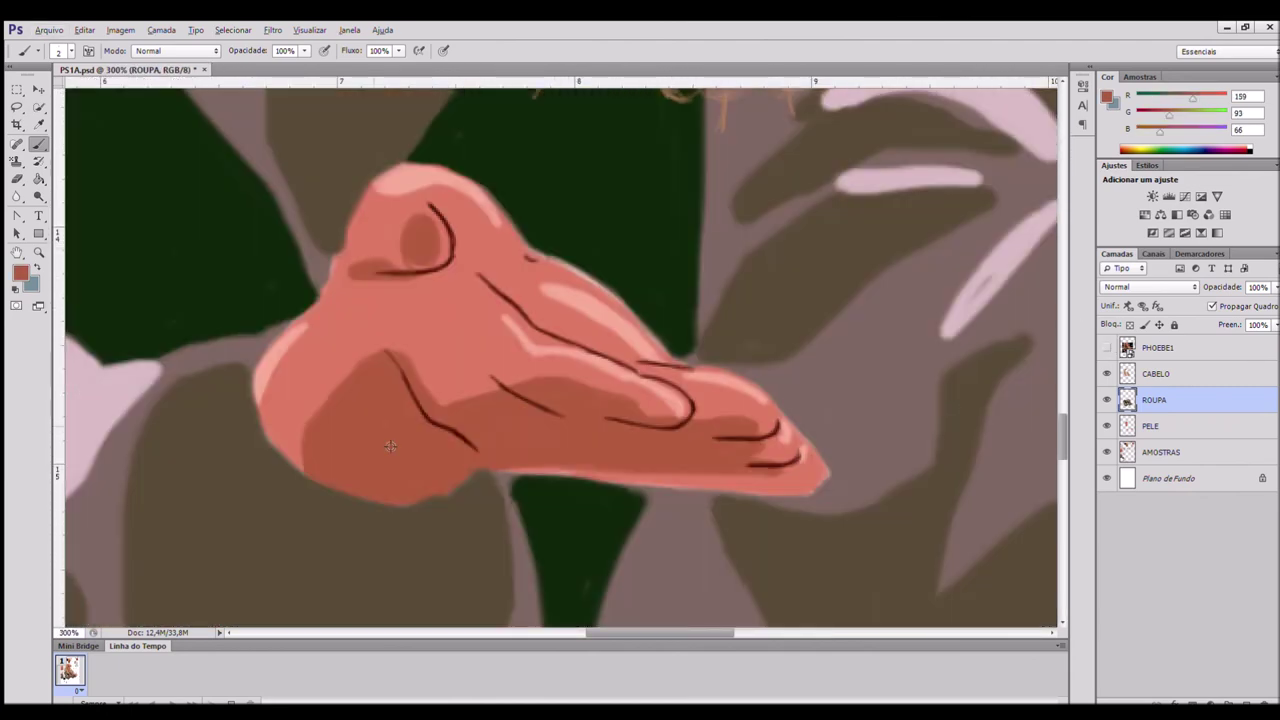
# - Extend the centre hand's dark palm crease upward towards the thumb in the sampled dark brown
pyautogui.keyDown('alt'); pyautogui.click(395, 360); pyautogui.keyUp('alt')
pyautogui.moveTo(370, 326); pyautogui.dragTo(396, 366)
pyautogui.click(1185, 370)
pyautogui.click(1198, 401)
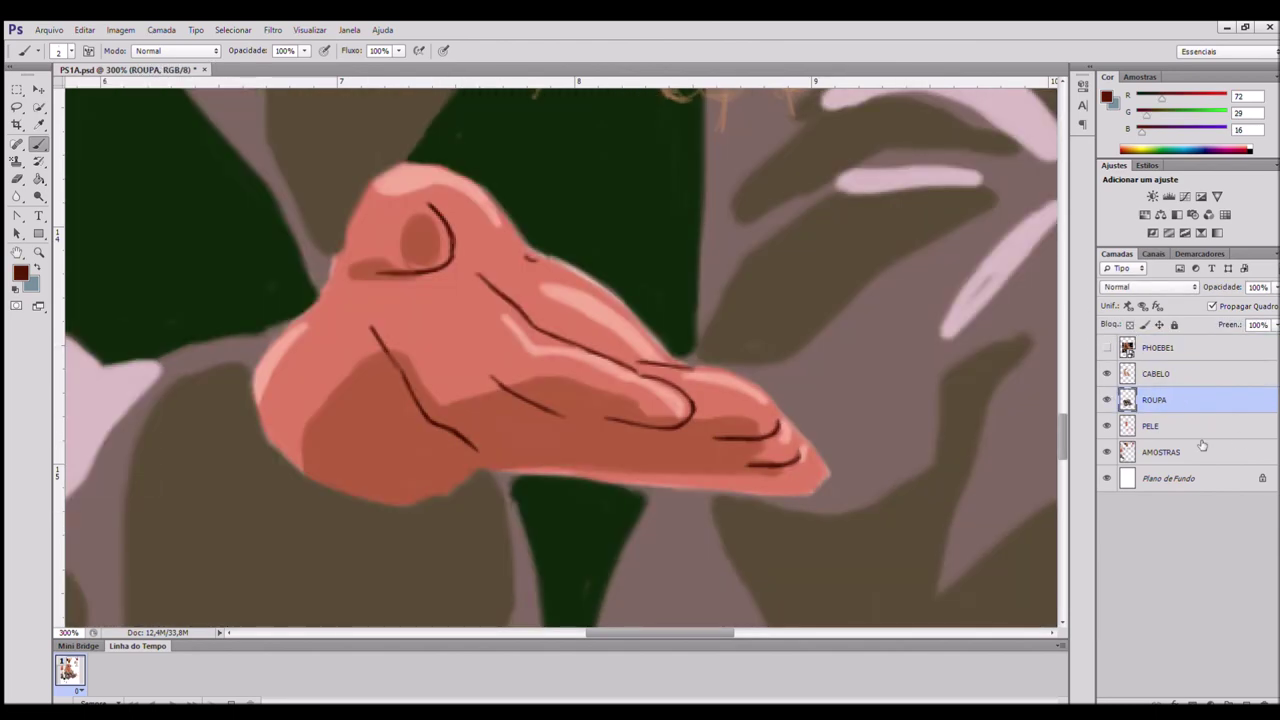
# - On PELE, paint shadows over the right-hand palm and uppermost finger in the darkest skin swatch with a 5 px brush, following the photo
pyautogui.hotkey('ctrl', '-')
pyautogui.hotkey('ctrl', '-')
pyautogui.hotkey('ctrl', '-')
pyautogui.hotkey('ctrl', '-')
pyautogui.hotkey('ctrl', '-')
pyautogui.hotkey('ctrl', '-')
pyautogui.hotkey('ctrl', '+')
pyautogui.hotkey('ctrl', '+')
pyautogui.keyDown('alt'); pyautogui.click(315, 337); pyautogui.keyUp('alt')
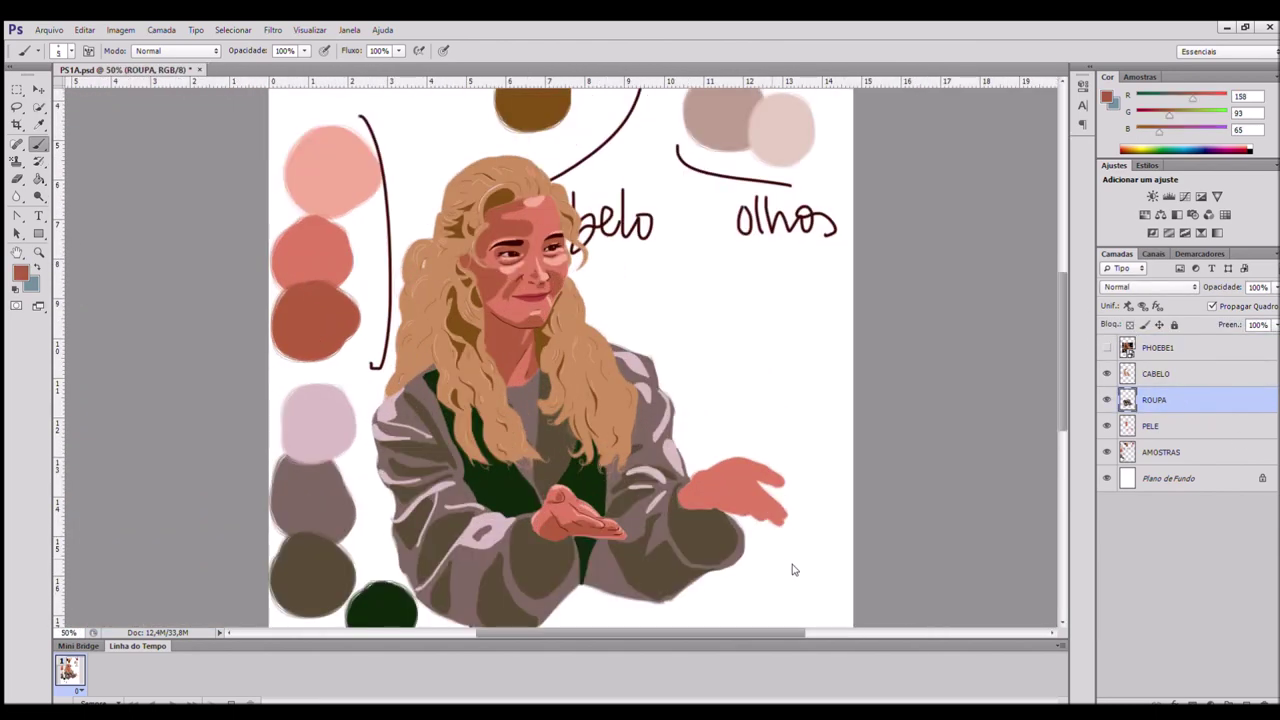
pyautogui.click(1168, 426)
pyautogui.hotkey('ctrl', '+')
pyautogui.hotkey('ctrl', '+')
pyautogui.hotkey('ctrl', '+')
pyautogui.hotkey('ctrl', '+')
pyautogui.moveTo(749, 471); pyautogui.dragTo(578, 380)
pyautogui.click(1107, 348)
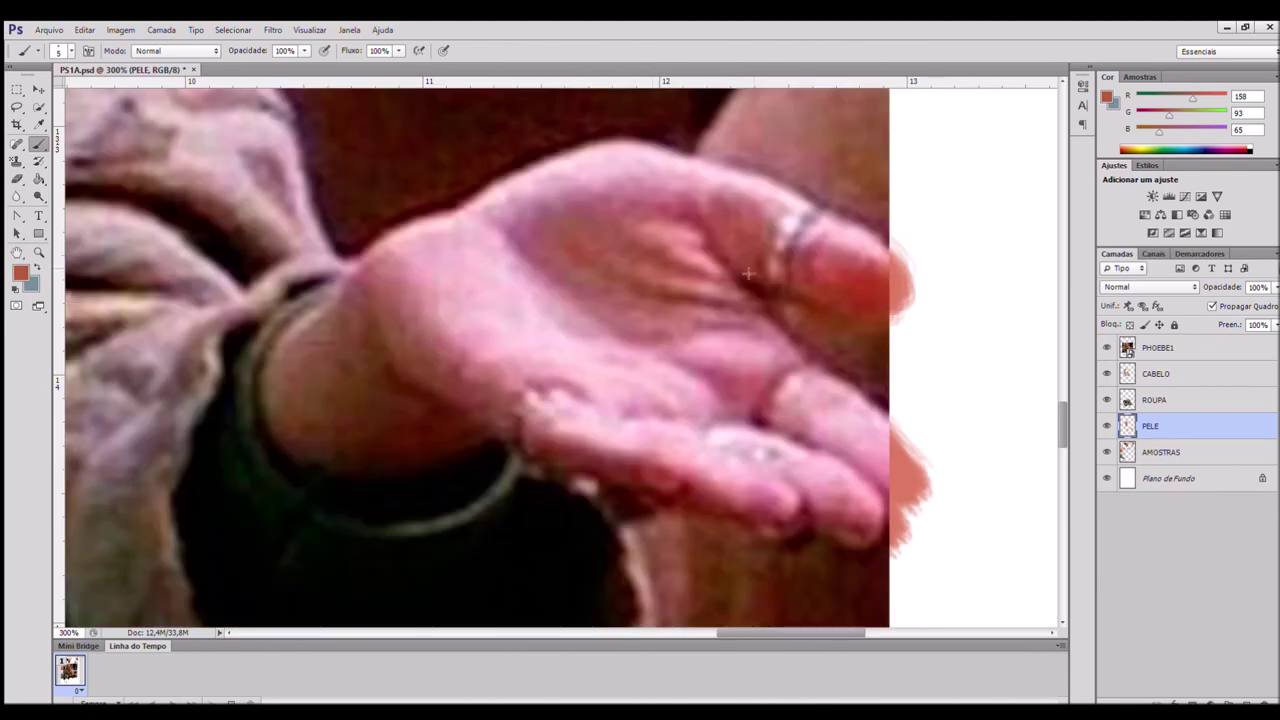
pyautogui.moveTo(878, 470)
pyautogui.mouseDown()
pyautogui.moveTo(909, 500)
pyautogui.moveTo(897, 506)
pyautogui.mouseUp()
pyautogui.click(1107, 348)
pyautogui.moveTo(410, 322); pyautogui.dragTo(500, 402)
pyautogui.moveTo(512, 222)
pyautogui.mouseDown()
pyautogui.moveTo(560, 265)
pyautogui.moveTo(617, 244)
pyautogui.moveTo(634, 302)
pyautogui.moveTo(625, 228)
pyautogui.moveTo(570, 205)
pyautogui.moveTo(700, 232)
pyautogui.moveTo(763, 269)
pyautogui.moveTo(880, 298)
pyautogui.mouseUp()
pyautogui.moveTo(850, 270)
pyautogui.mouseDown()
pyautogui.moveTo(705, 222)
pyautogui.moveTo(805, 262)
pyautogui.mouseUp()
# - Shade the right-hand hand's lower fingertips, bottom edge and wrist in the same reddish brown
pyautogui.moveTo(875, 465)
pyautogui.mouseDown()
pyautogui.moveTo(908, 510)
pyautogui.moveTo(885, 505)
pyautogui.mouseUp()
pyautogui.moveTo(878, 535)
pyautogui.mouseDown()
pyautogui.moveTo(830, 548)
pyautogui.moveTo(795, 495)
pyautogui.moveTo(550, 445)
pyautogui.moveTo(475, 393)
pyautogui.mouseUp()
pyautogui.moveTo(480, 398); pyautogui.dragTo(629, 468)
pyautogui.moveTo(369, 411)
pyautogui.mouseDown()
pyautogui.moveTo(355, 285)
pyautogui.moveTo(305, 425)
pyautogui.moveTo(375, 455)
pyautogui.moveTo(470, 412)
pyautogui.moveTo(366, 398)
pyautogui.moveTo(450, 400)
pyautogui.mouseUp()
# - Outline highlight shapes on the right-hand palm, thumb base and fingers in the lightest skin swatch, following the photo
pyautogui.hotkey('ctrl', '-')
pyautogui.hotkey('ctrl', '-')
pyautogui.hotkey('ctrl', '-')
pyautogui.keyDown('alt'); pyautogui.click(295, 104); pyautogui.keyUp('alt')
pyautogui.hotkey('ctrl', '+')
pyautogui.hotkey('ctrl', '+')
pyautogui.hotkey('ctrl', '+')
pyautogui.click(1106, 347)
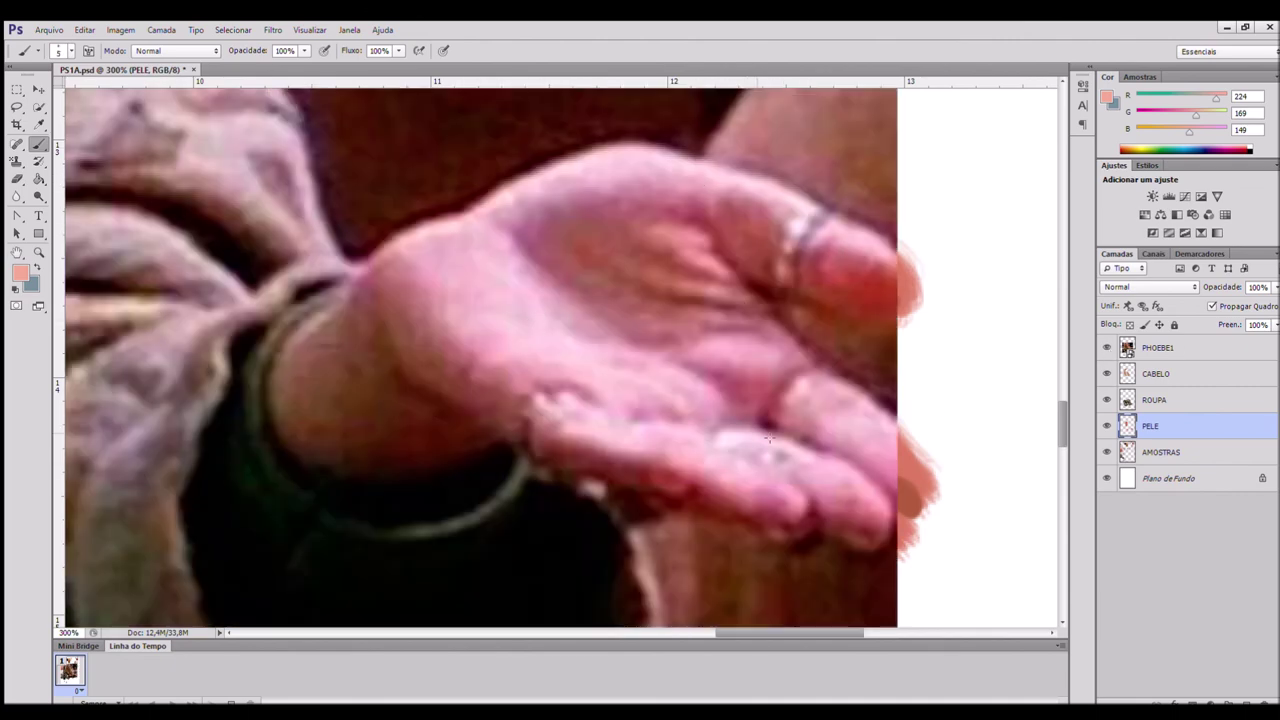
pyautogui.click(1106, 347)
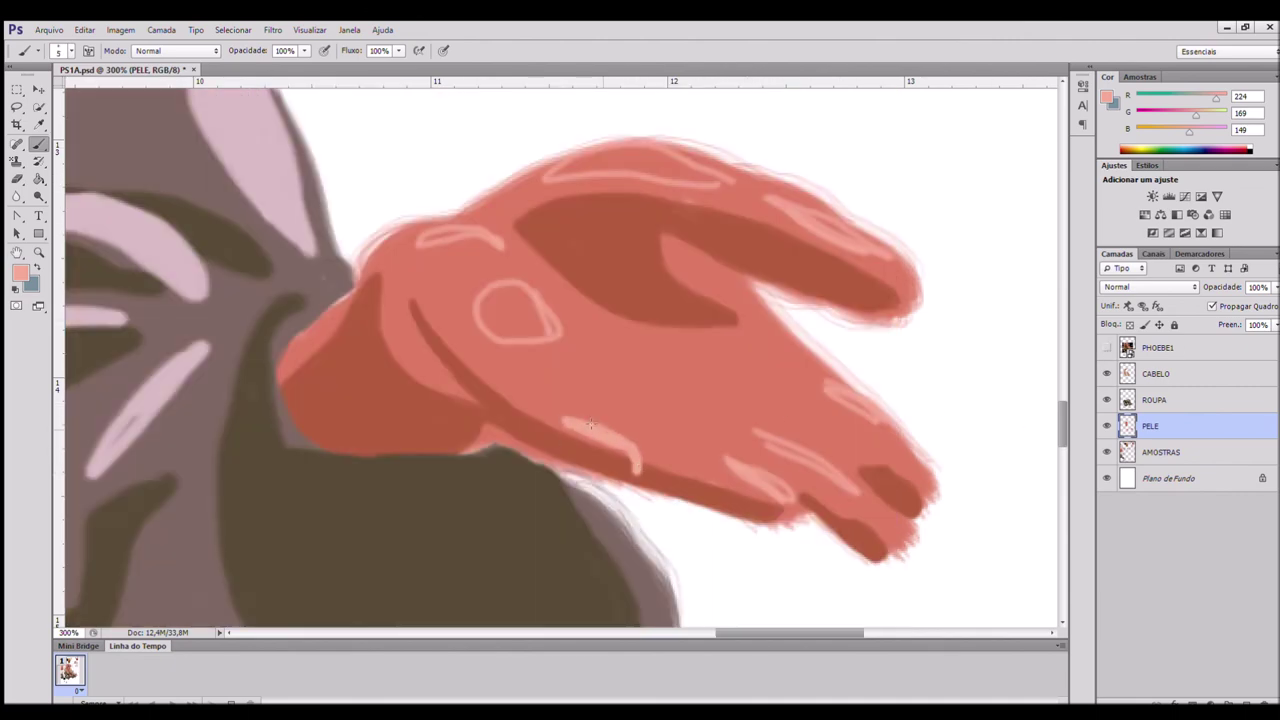
# - Fill the right-hand hand's highlight shapes with light pink and clean up their edges with the sampled mid skin tone
pyautogui.moveTo(420, 243); pyautogui.dragTo(498, 233)
pyautogui.moveTo(484, 312); pyautogui.dragTo(522, 290)
pyautogui.moveTo(798, 508)
pyautogui.mouseDown()
pyautogui.moveTo(706, 433)
pyautogui.moveTo(850, 492)
pyautogui.mouseUp()
pyautogui.moveTo(820, 380); pyautogui.dragTo(868, 418)
pyautogui.moveTo(550, 172)
pyautogui.mouseDown()
pyautogui.moveTo(730, 182)
pyautogui.moveTo(572, 165)
pyautogui.mouseUp()
pyautogui.moveTo(497, 310)
pyautogui.mouseDown()
pyautogui.moveTo(540, 328)
pyautogui.moveTo(525, 292)
pyautogui.mouseUp()
pyautogui.keyDown('alt'); pyautogui.click(762, 405); pyautogui.keyUp('alt')
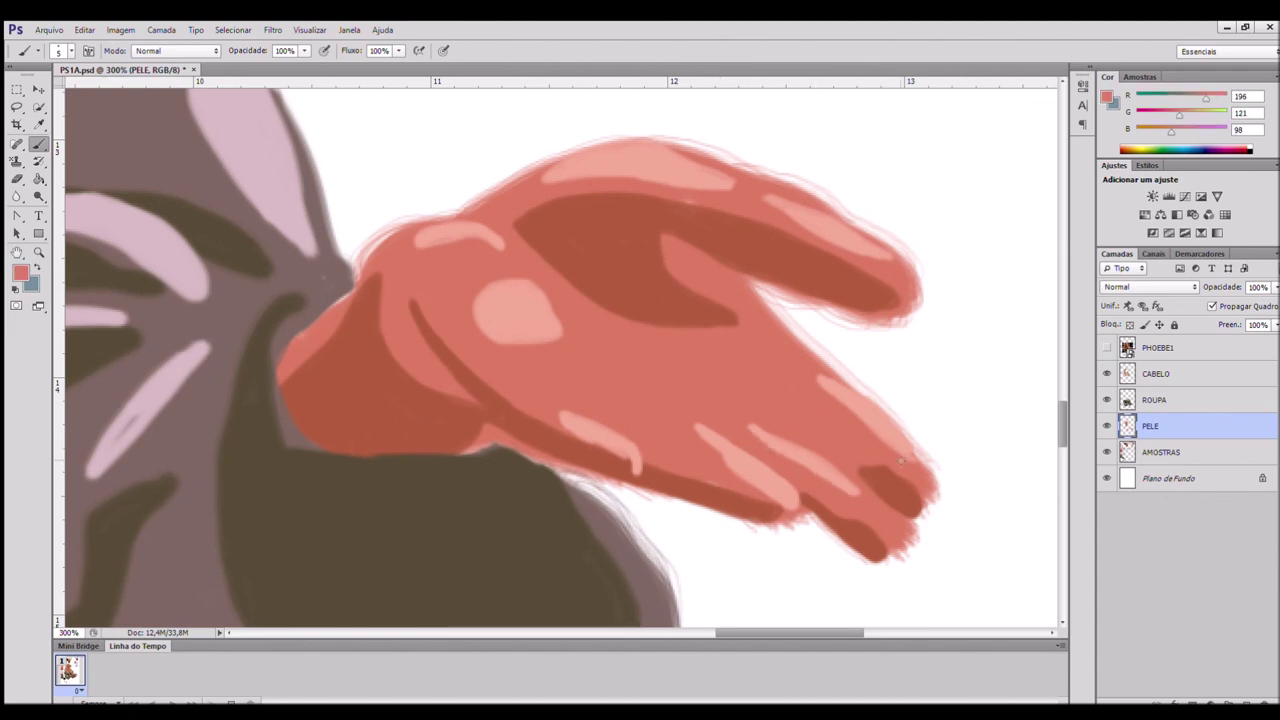
pyautogui.moveTo(540, 423); pyautogui.dragTo(592, 445)
# - Draw dark brown creases on the right-hand wrist, palm and between the fingers with a 2 px brush, following the photo
pyautogui.hotkey('ctrl', '-')
pyautogui.hotkey('ctrl', '-')
pyautogui.hotkey('ctrl', '-')
pyautogui.hotkey('ctrl', '-')
pyautogui.keyDown('alt'); pyautogui.click(358, 106); pyautogui.keyUp('alt')
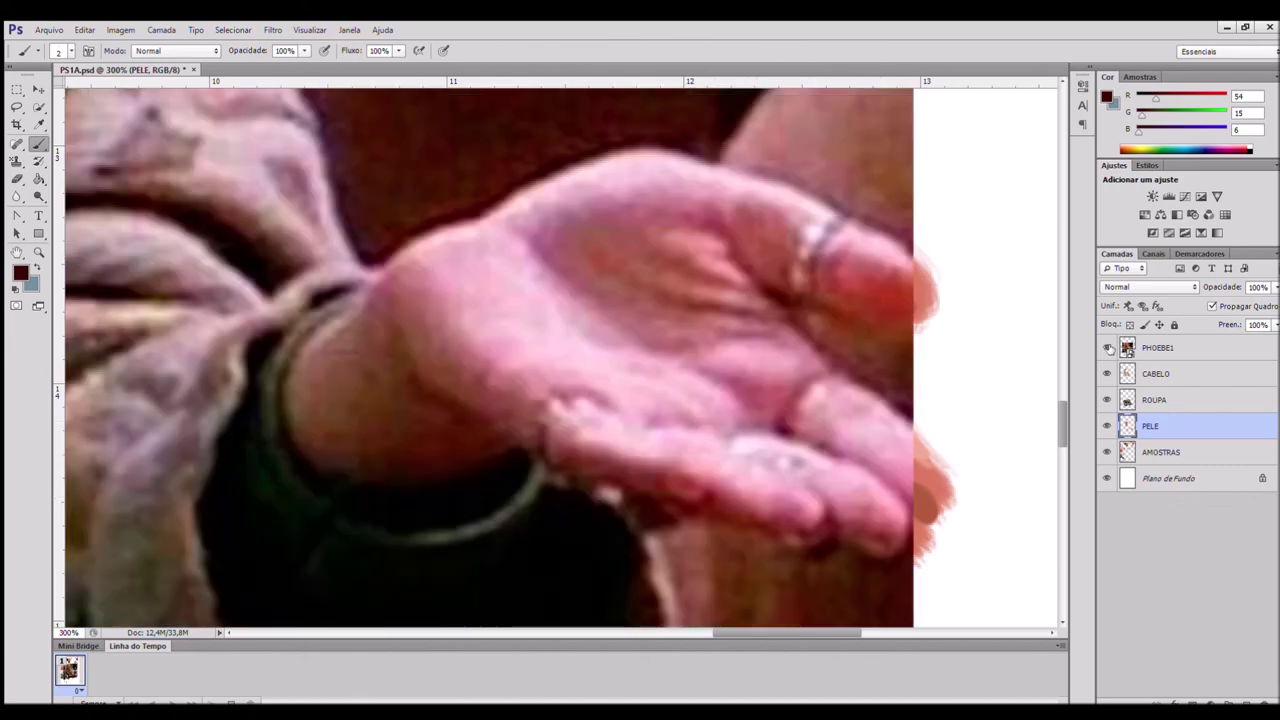
pyautogui.click(1107, 347)
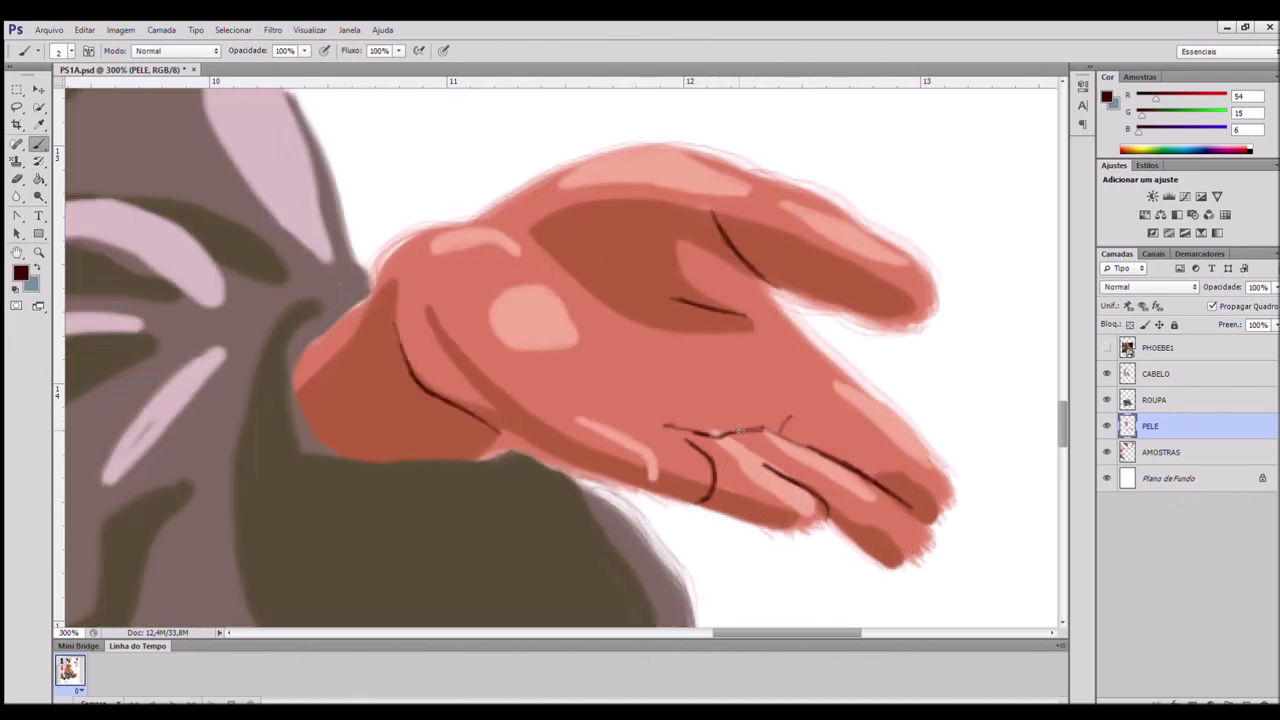
# - Touch up the creases at the base of the right-hand fingers with the sampled mid skin tone, checking against the photo
pyautogui.hotkey('ctrl', '+')
pyautogui.keyDown('alt'); pyautogui.click(786, 218); pyautogui.keyUp('alt')
pyautogui.moveTo(1050, 417)
pyautogui.mouseDown()
pyautogui.moveTo(646, 417)
pyautogui.moveTo(707, 331)
pyautogui.mouseUp()
pyautogui.keyDown('alt'); pyautogui.click(575, 378); pyautogui.keyUp('alt')
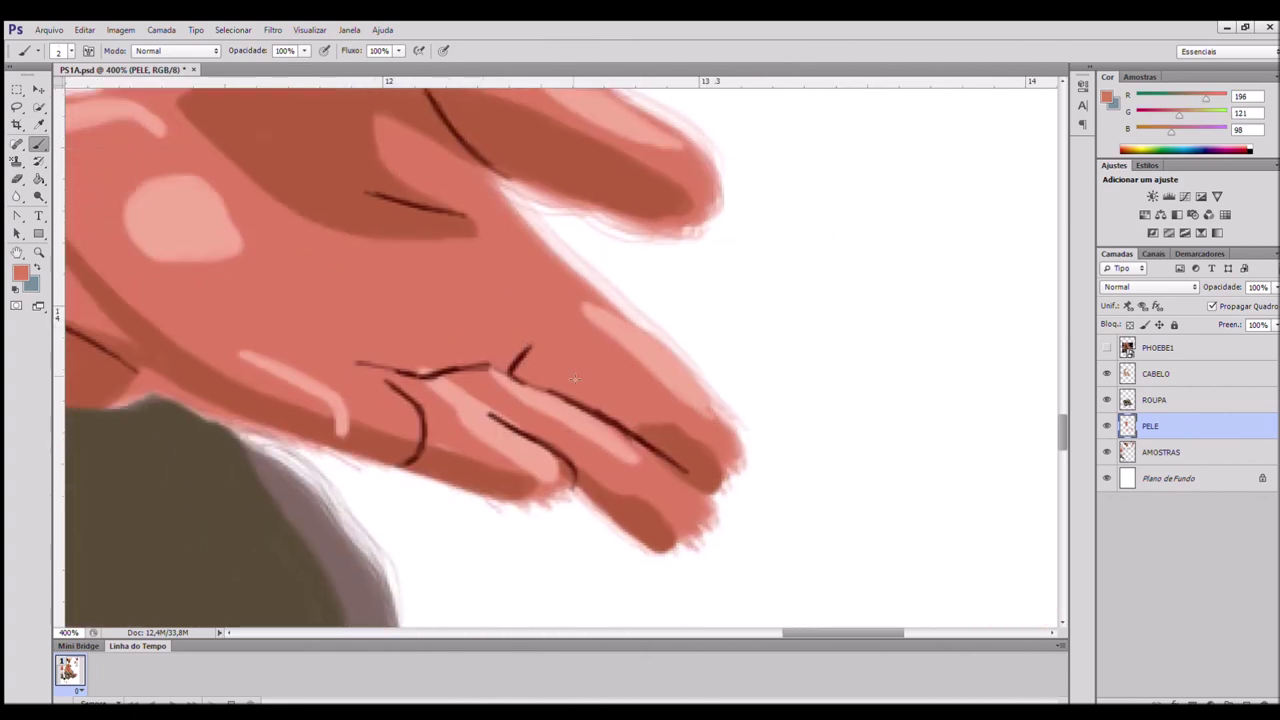
pyautogui.moveTo(417, 370); pyautogui.dragTo(428, 371)
pyautogui.click(1107, 348)
pyautogui.click(1107, 348)
# - Refine the right-hand hand's lower finger creases with sampled colours and tidy the ragged fingertip edges
pyautogui.keyDown('alt'); pyautogui.click(394, 454); pyautogui.keyUp('alt')
pyautogui.moveTo(332, 424)
pyautogui.mouseDown()
pyautogui.moveTo(414, 412)
pyautogui.moveTo(368, 380)
pyautogui.mouseUp()
pyautogui.keyDown('alt'); pyautogui.click(310, 392); pyautogui.keyUp('alt')
pyautogui.keyDown('alt'); pyautogui.click(318, 396); pyautogui.keyUp('alt')
pyautogui.moveTo(307, 353); pyautogui.dragTo(382, 392)
pyautogui.keyDown('alt'); pyautogui.click(316, 384); pyautogui.keyUp('alt')
pyautogui.moveTo(350, 414); pyautogui.dragTo(310, 408)
pyautogui.moveTo(693, 535); pyautogui.dragTo(675, 553)
pyautogui.moveTo(739, 440); pyautogui.dragTo(727, 488)
# - Hide the AMOSTRAS swatch layer and compare the whole portrait with the PHOEBE1 reference photo
pyautogui.hotkey('ctrl', '-')
pyautogui.hotkey('ctrl', '-')
pyautogui.hotkey('ctrl', '-')
pyautogui.hotkey('ctrl', '-')
pyautogui.hotkey('ctrl', '-')
pyautogui.hotkey('ctrl', '-')
pyautogui.hotkey('ctrl', '-')
pyautogui.click(1107, 452)
pyautogui.hotkey('ctrl', '+')
pyautogui.hotkey('ctrl', '+')
pyautogui.hotkey('ctrl', '+')
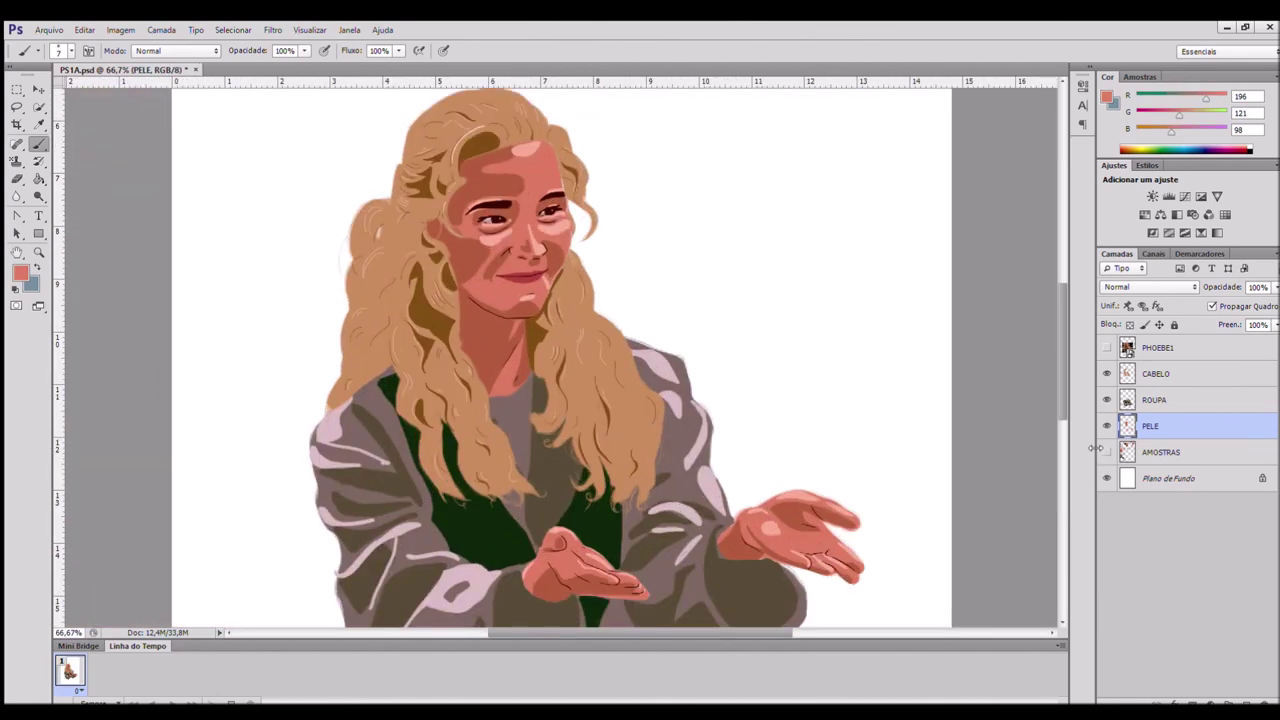
pyautogui.click(1106, 347)
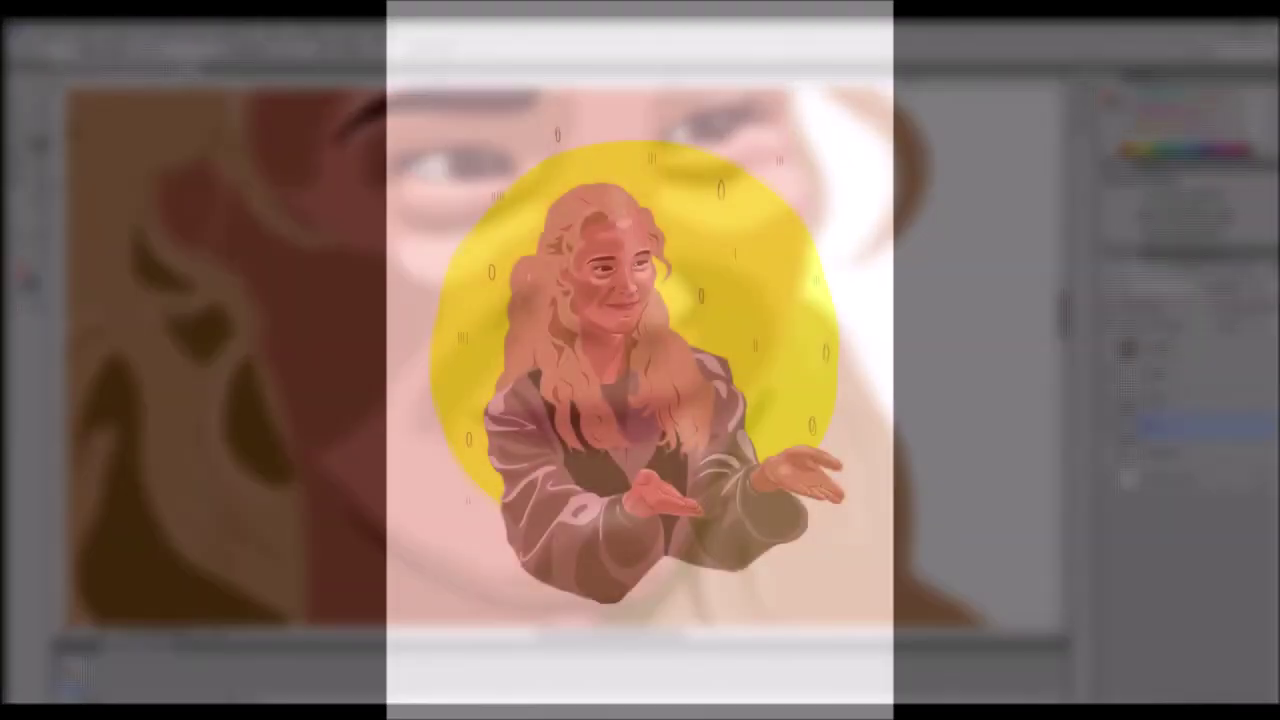